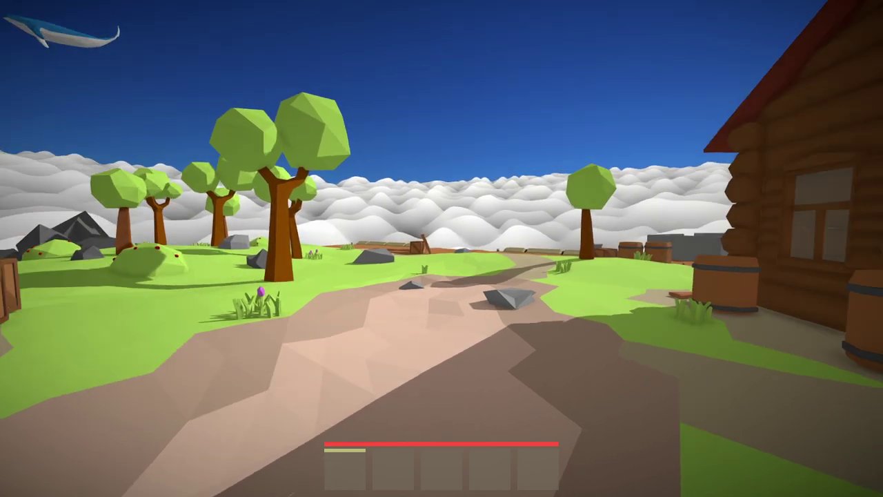
Step: Walk along the dirt path past the dock and log cabins to the fenced pig pen
{"action": "key", "text": "a"}
{"action": "key", "text": "w"}
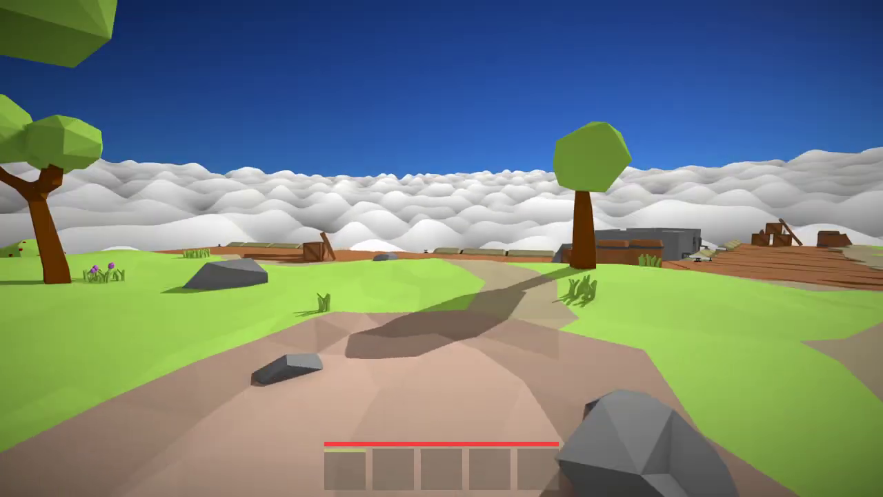
{"action": "key", "text": "w"}
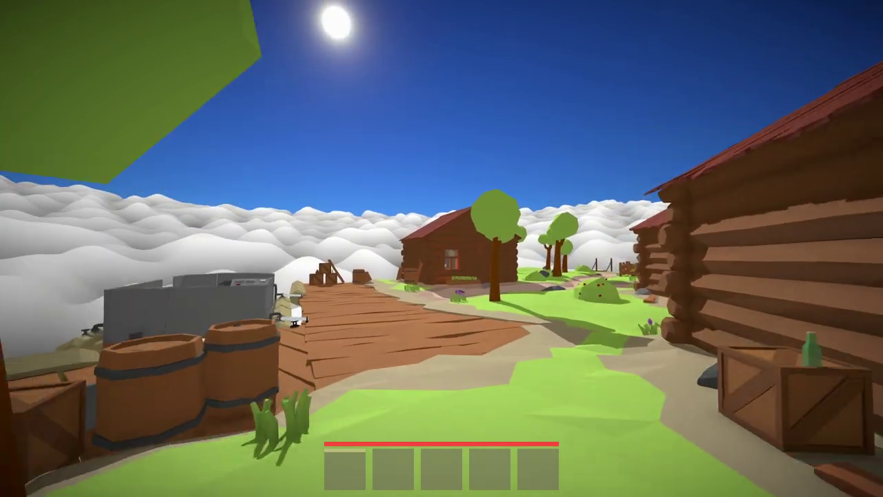
{"action": "key", "text": "w"}
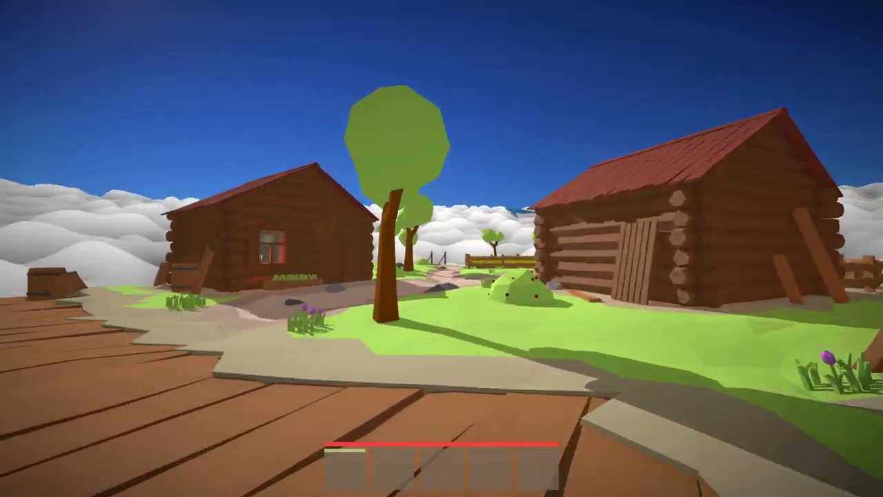
{"action": "key", "text": "w"}
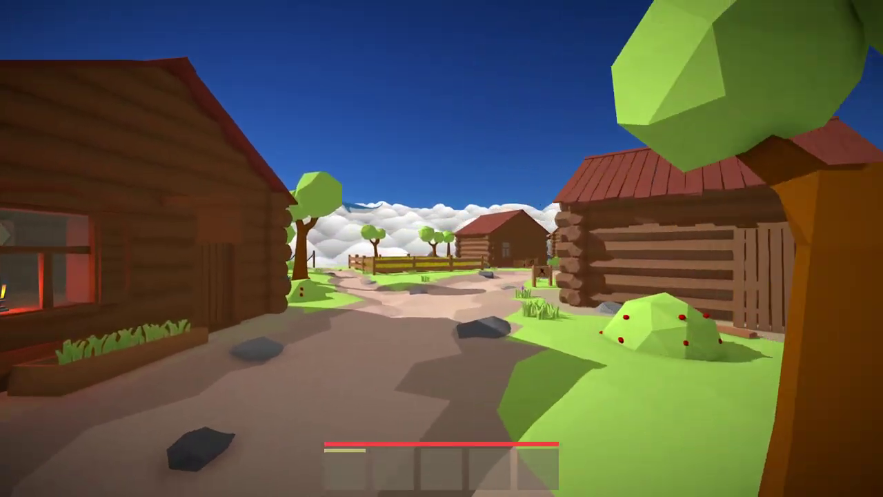
{"action": "key", "text": "w"}
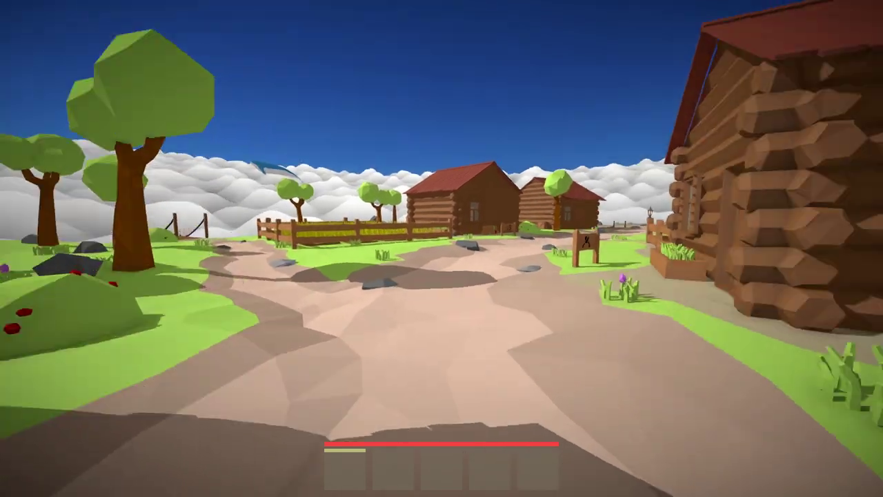
{"action": "key", "text": "w"}
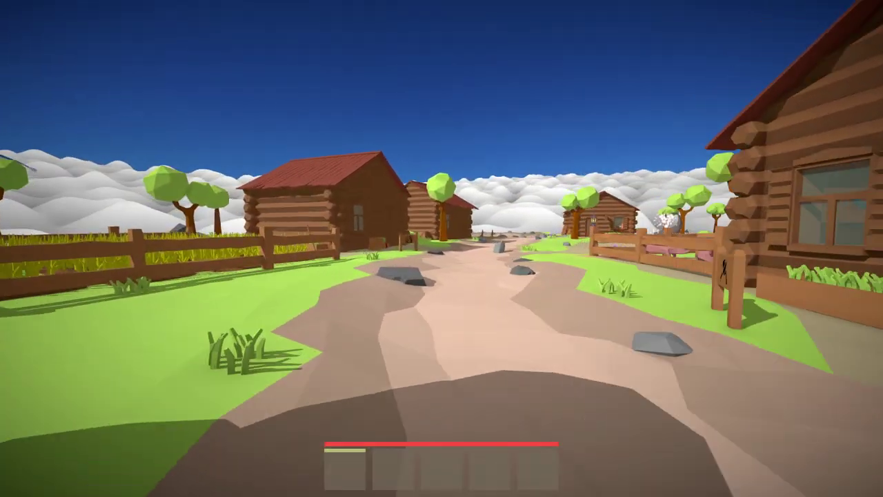
{"action": "key", "text": "w"}
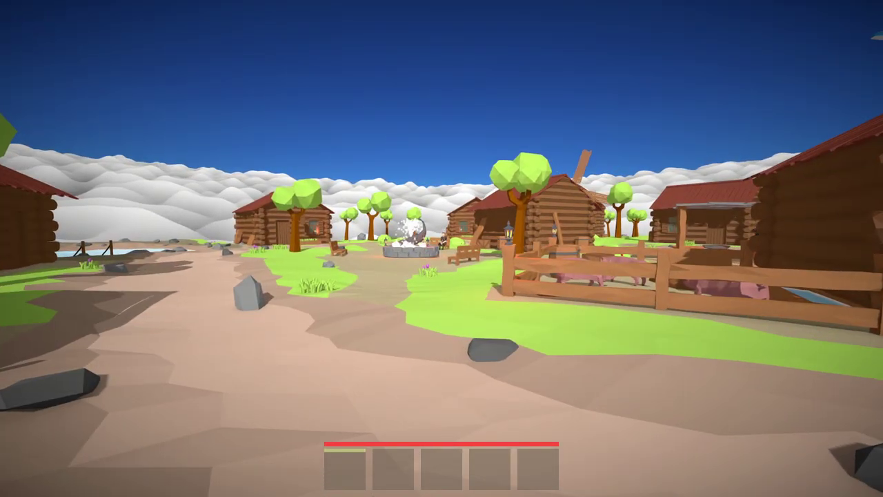
Step: Open the inventory and equip the pistol in the first hotbar slot
{"action": "key", "text": "i"}
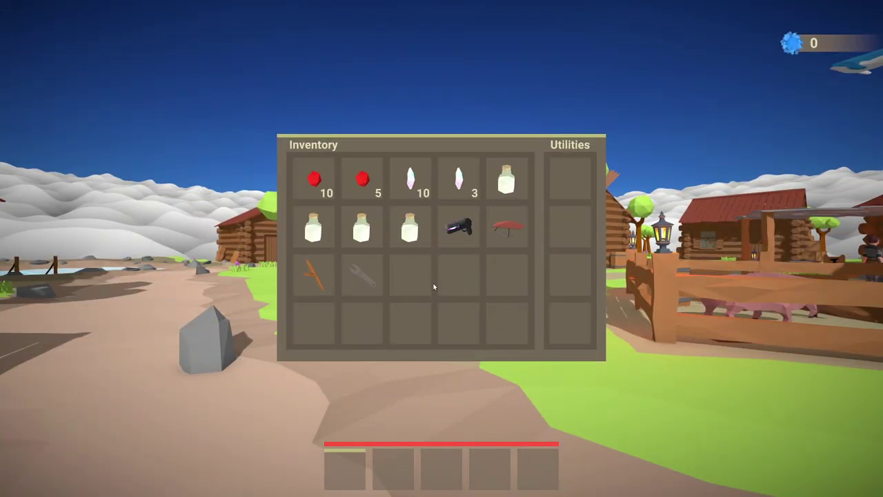
{"action": "key", "text": "i"}
{"action": "key", "text": "i"}
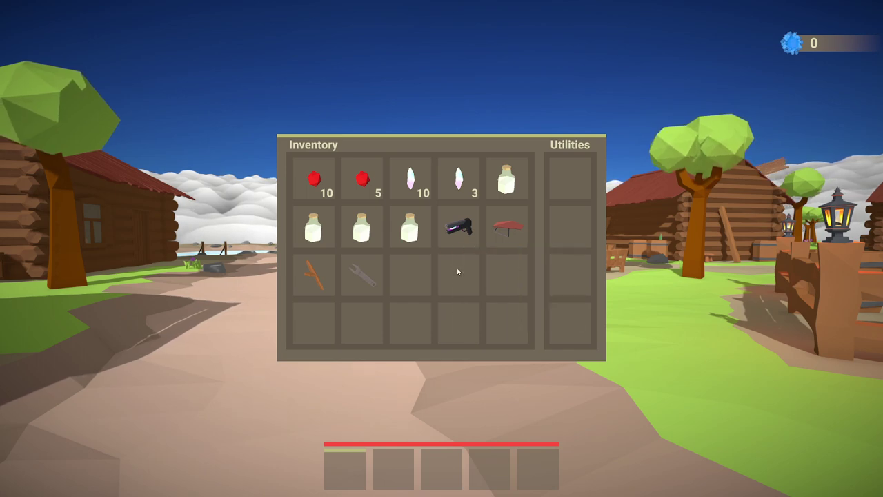
{"action": "key", "text": "i"}
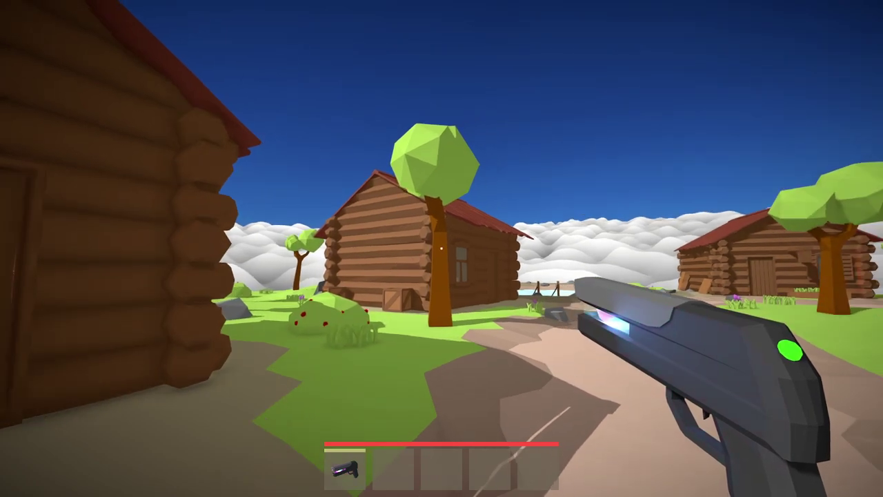
Step: Fire the pistol at the tree by the log cabin and move past the cabins over the island's edge
{"action": "left_click", "coordinate": [441, 248]}
{"action": "key", "text": "s"}
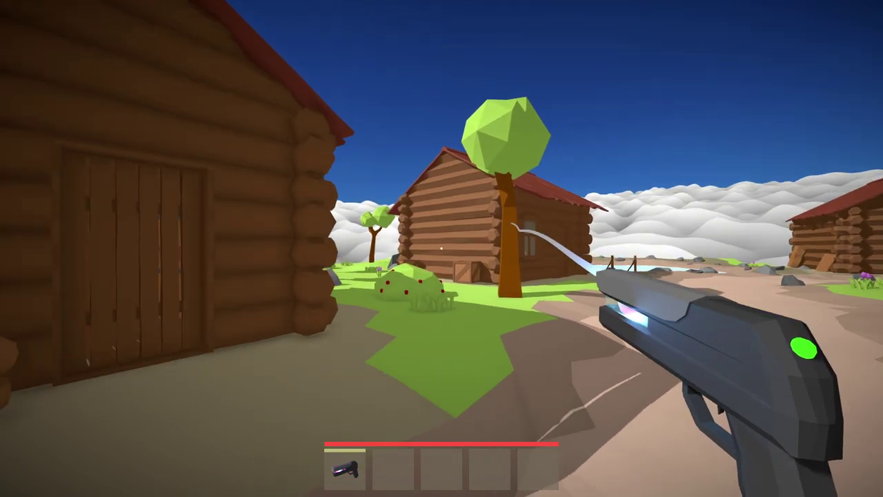
{"action": "key", "text": "a"}
{"action": "key", "text": "w"}
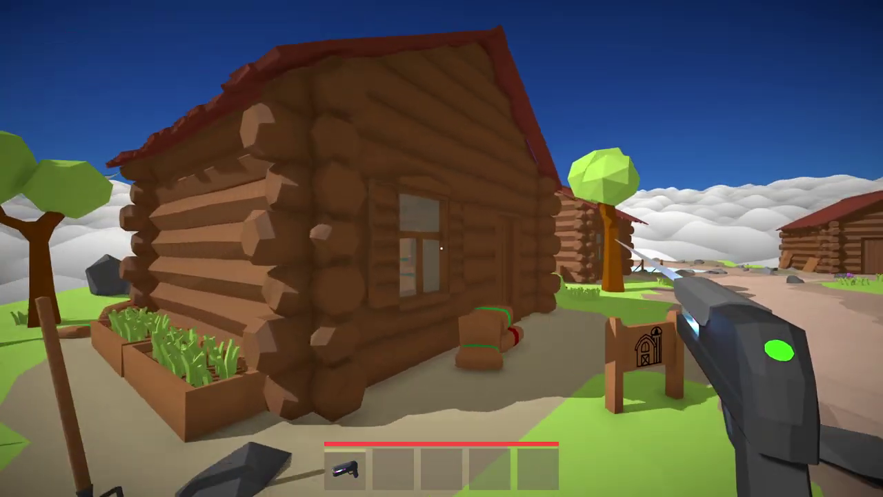
{"action": "key", "text": "w"}
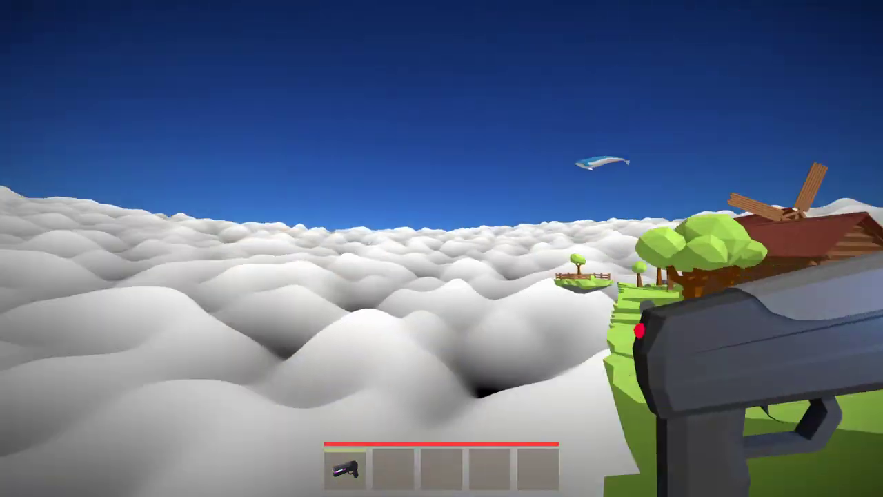
{"action": "key", "text": "w"}
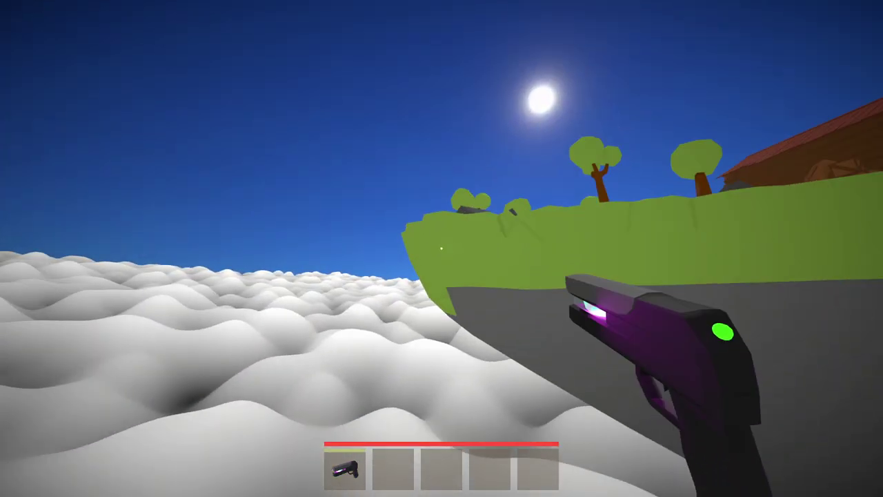
Step: Fire the pistol to get from beside the island back up over the wooden dock into the village
{"action": "left_click", "coordinate": [441, 249]}
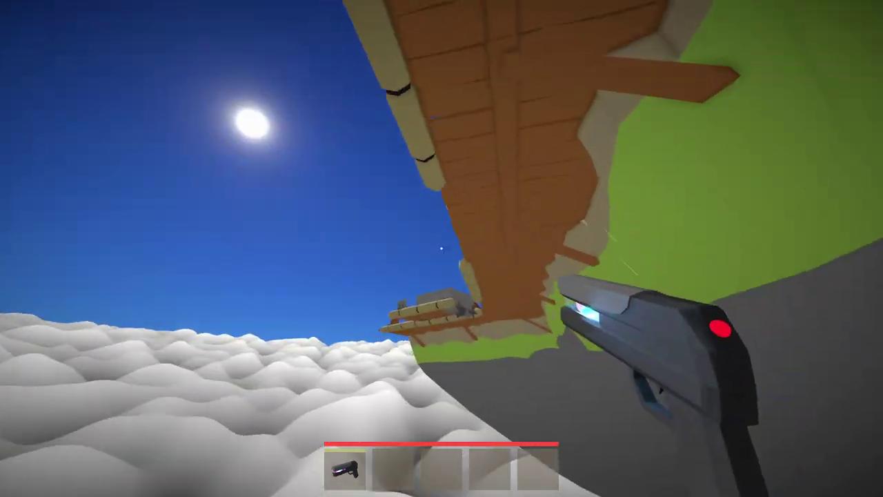
{"action": "left_click", "coordinate": [441, 249]}
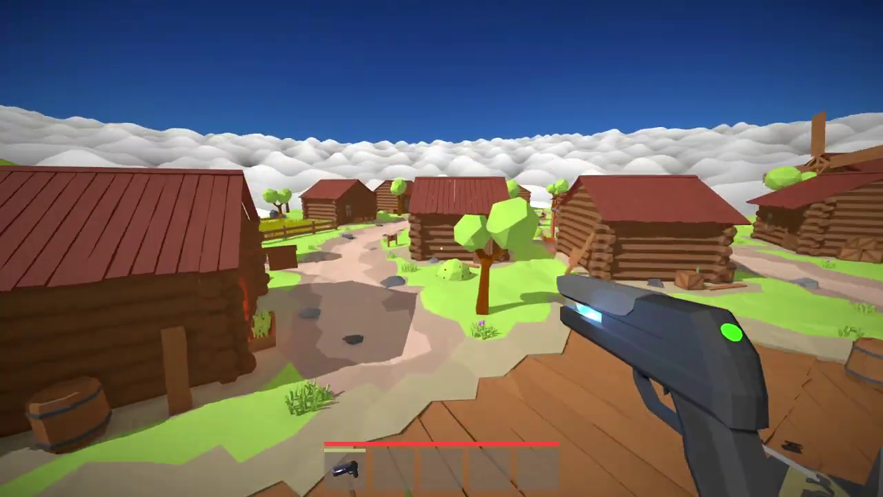
{"action": "left_click", "coordinate": [441, 248]}
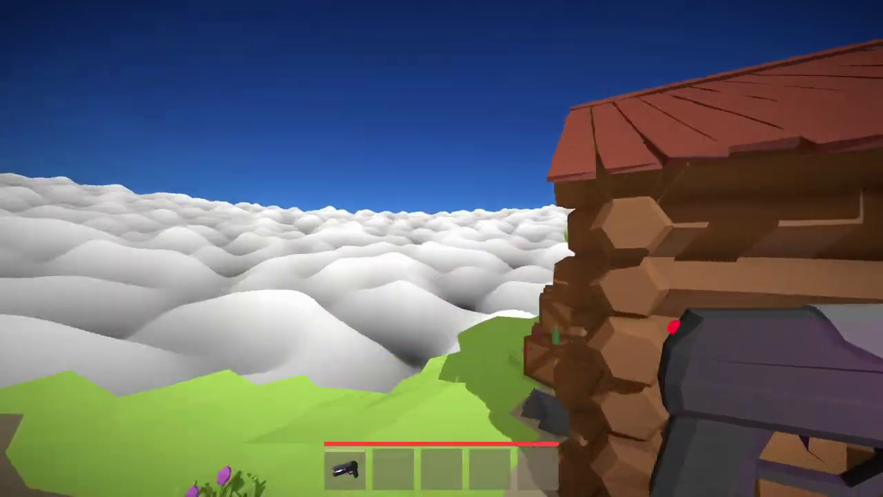
Step: Fire the pistol repeatedly to travel around the cabins and rooftops to the stone fountain
{"action": "left_click", "coordinate": [442, 248]}
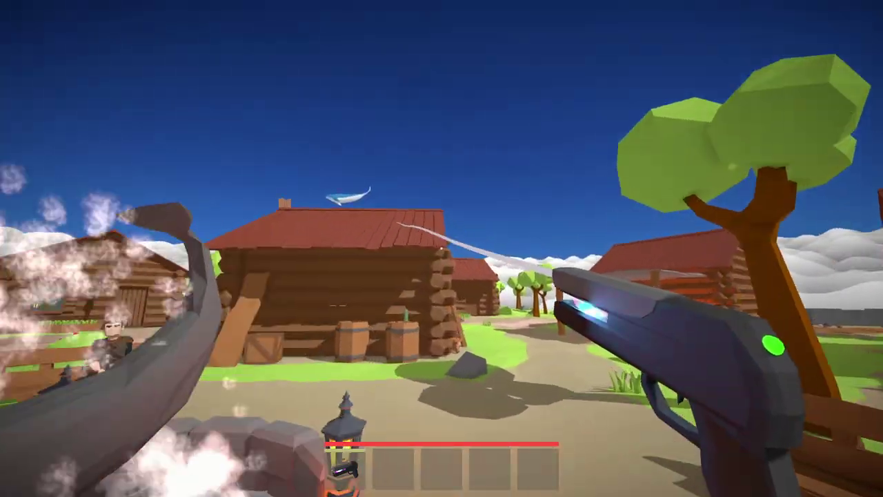
{"action": "left_click", "coordinate": [441, 249]}
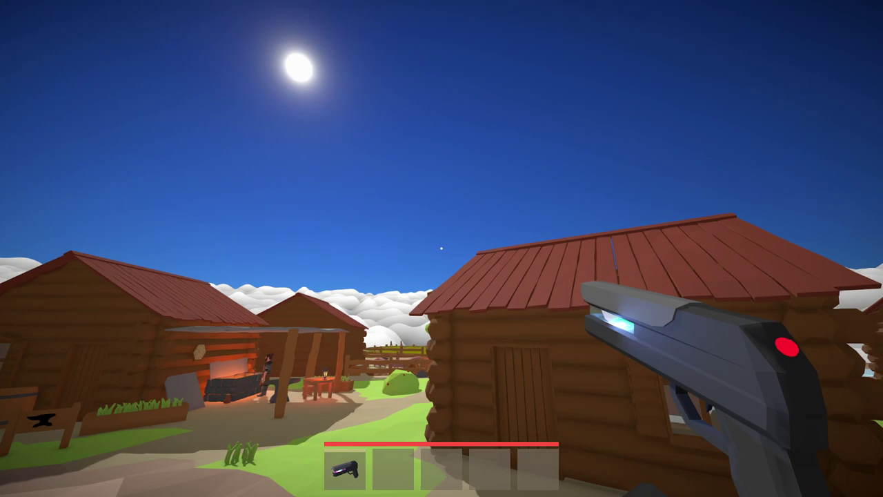
{"action": "left_click", "coordinate": [441, 249]}
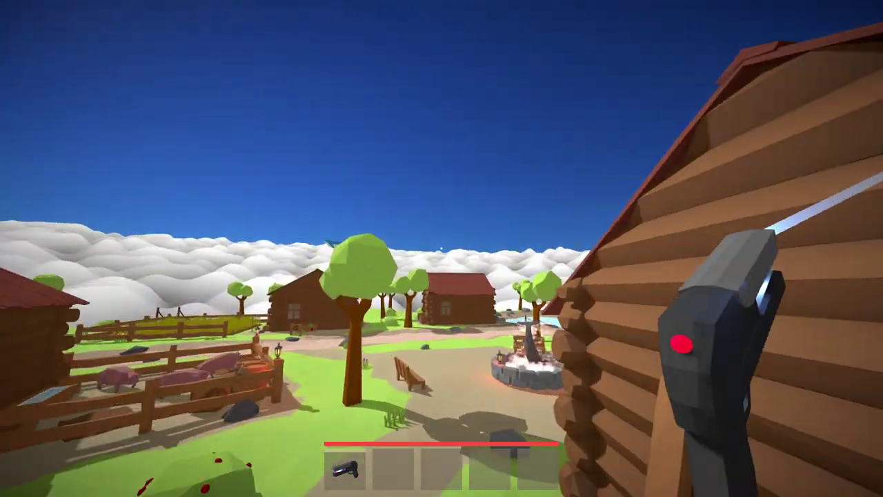
{"action": "left_click", "coordinate": [442, 248]}
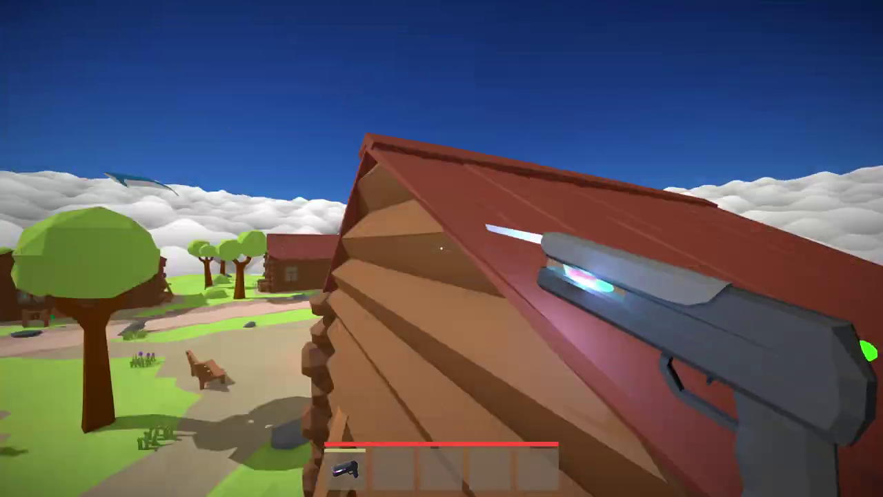
{"action": "left_click", "coordinate": [441, 248]}
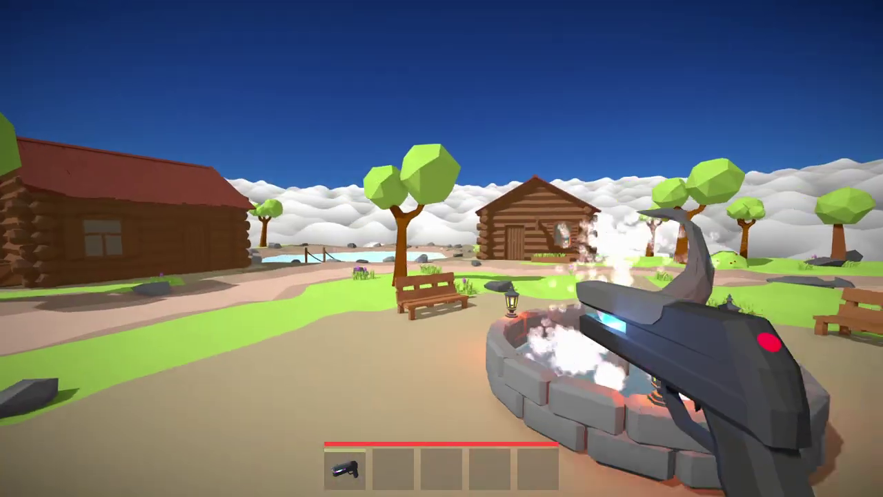
Step: Switch to the empty second hotbar slot and walk through the village to the pond
{"action": "key", "text": "w"}
{"action": "key", "text": "1"}
{"action": "key", "text": "2"}
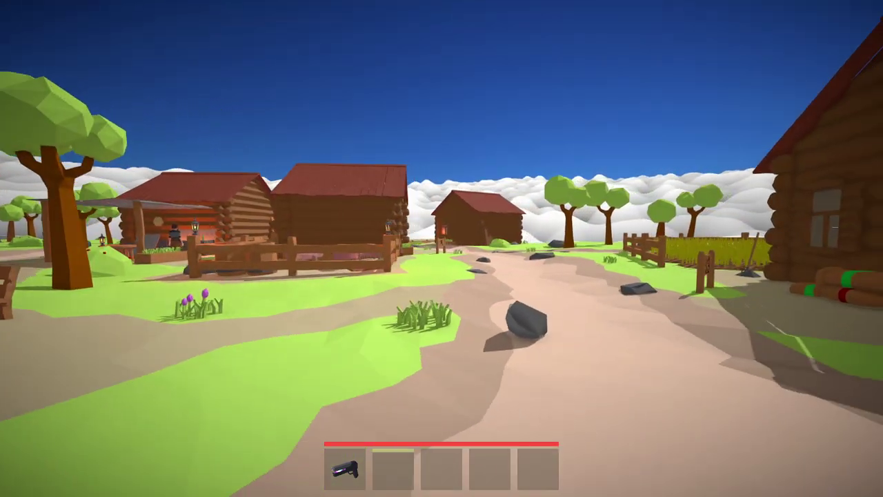
{"action": "key", "text": "w"}
{"action": "key", "text": "w"}
{"action": "key", "text": "w"}
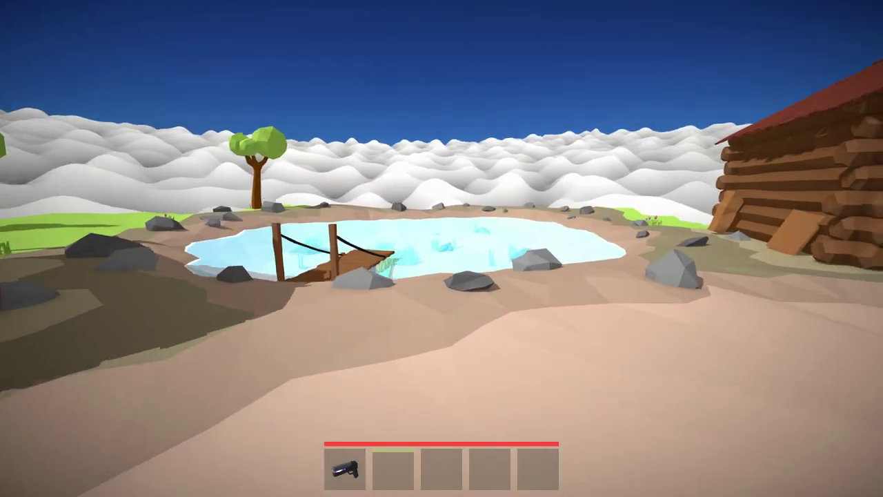
{"action": "key", "text": "w"}
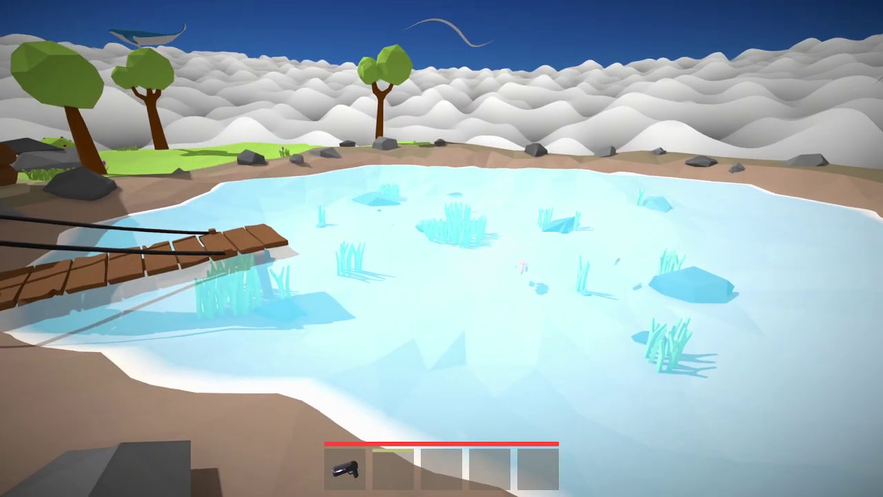
Step: Move along the pond's shore near the wooden pier and view the fish and water plants
{"action": "key", "text": "w"}
{"action": "key", "text": "d"}
{"action": "key", "text": "a"}
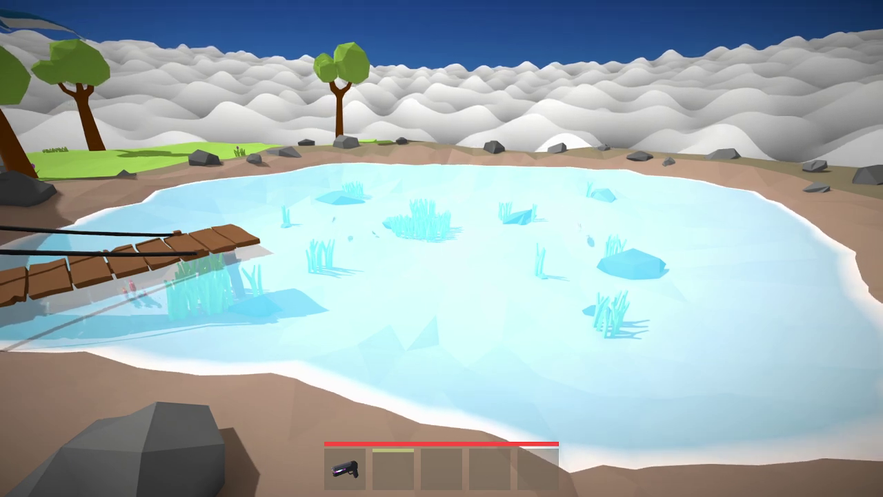
{"action": "key", "text": "s"}
{"action": "key", "text": "w"}
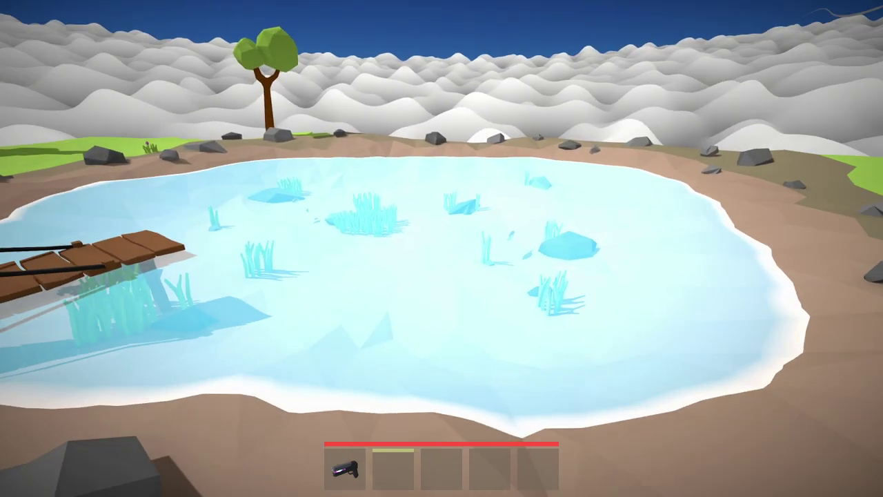
{"action": "key", "text": "a"}
{"action": "key", "text": "s"}
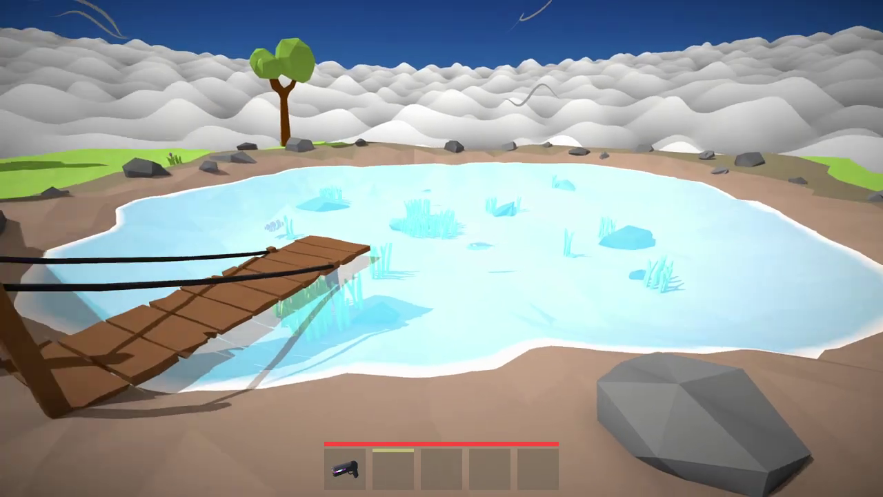
{"action": "key", "text": "w"}
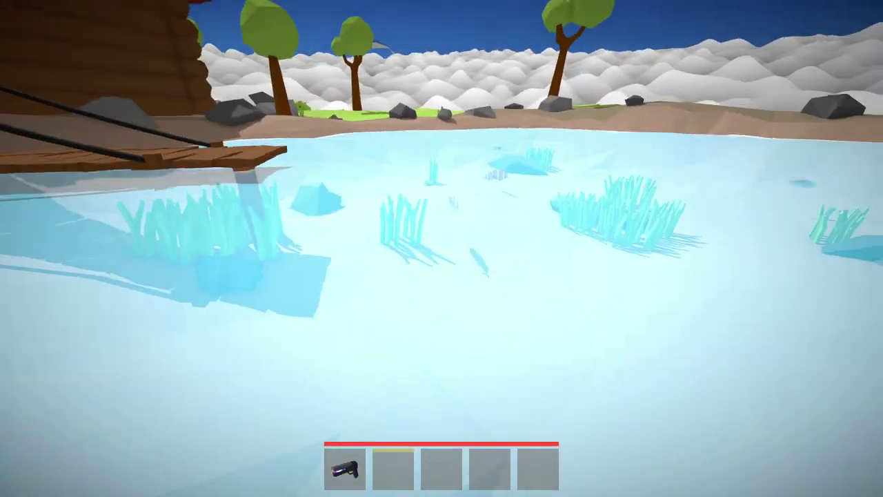
Step: Walk around the pond past the log cabin and return to the shore beside the pier
{"action": "key", "text": "d"}
{"action": "key", "text": "d"}
{"action": "key", "text": "w"}
{"action": "key", "text": "w"}
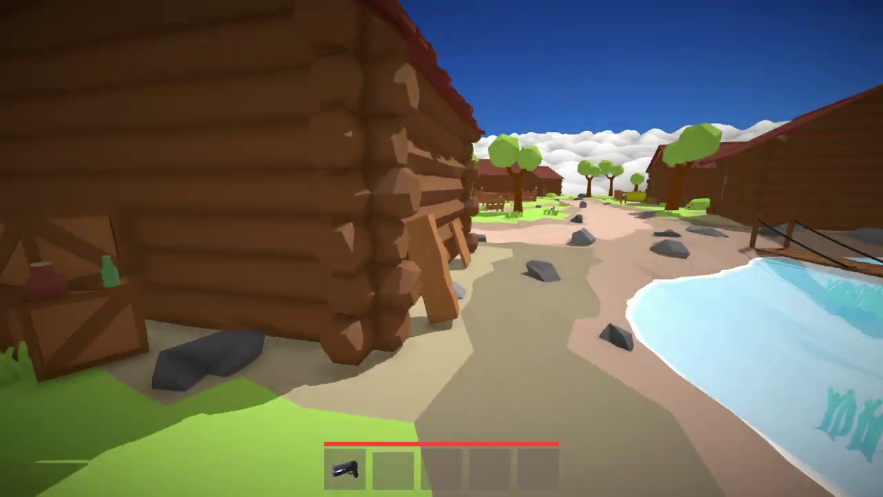
{"action": "key", "text": "w"}
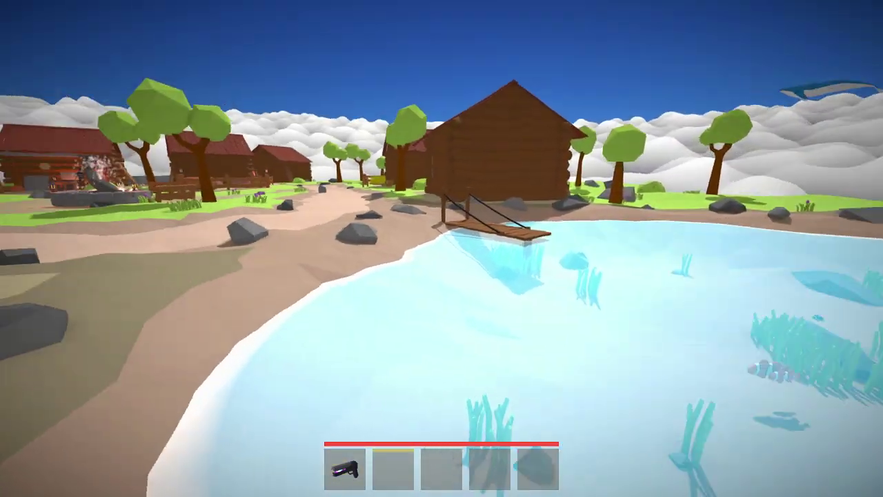
{"action": "key", "text": "w"}
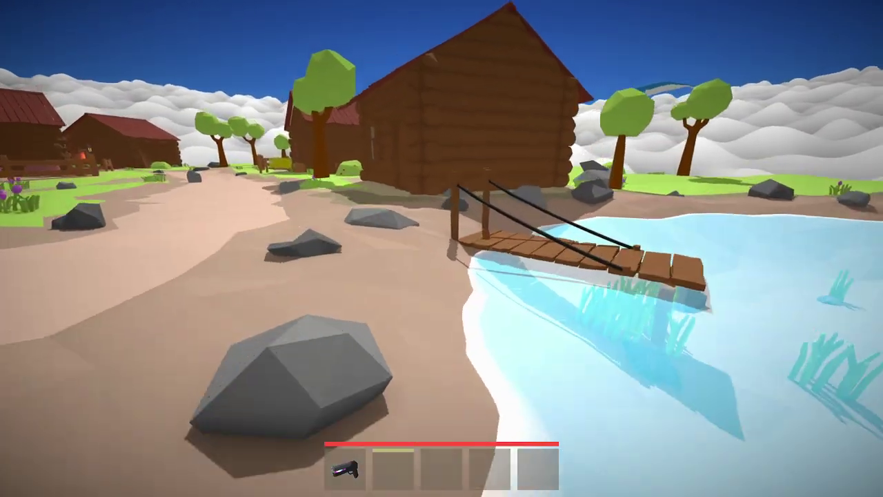
{"action": "key", "text": "w"}
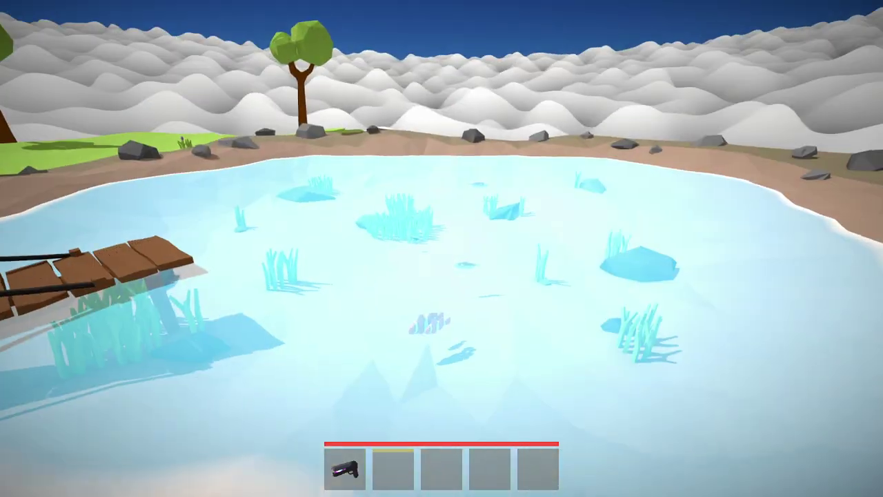
Step: Collect the wooden crate floating in the pond and open the inventory
{"action": "key", "text": "Tab"}
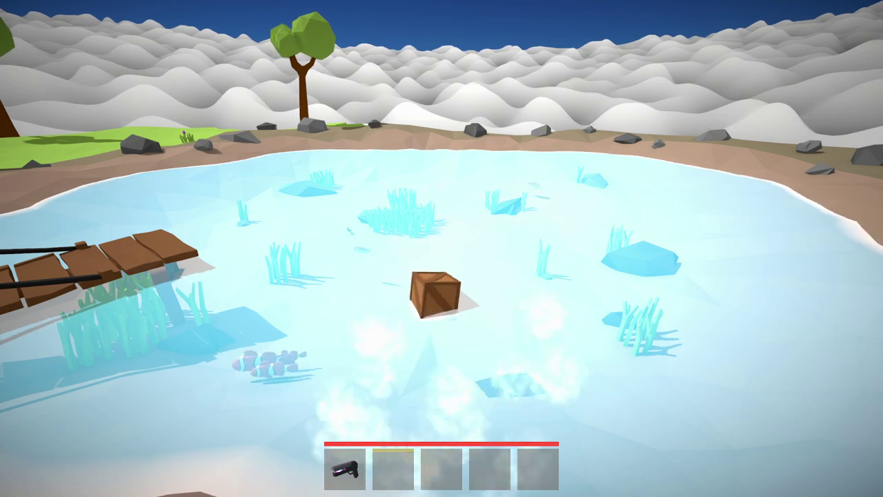
{"action": "key", "text": "w"}
{"action": "key", "text": "Tab"}
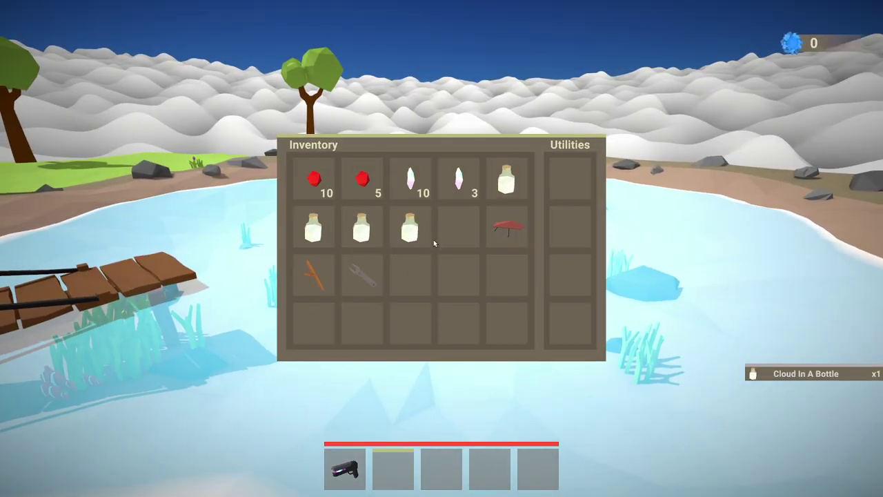
Step: Drop items from the inventory into the pond and collect the floating crate holding 10 Ioblite
{"action": "key", "text": "w"}
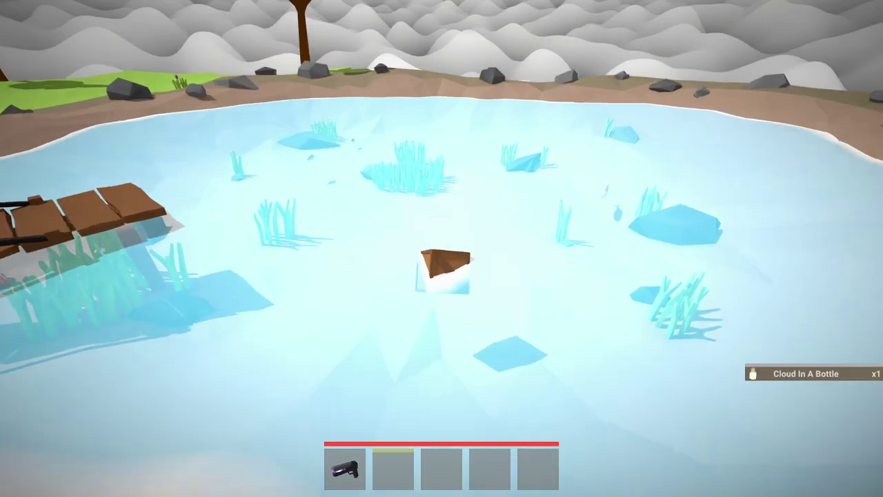
{"action": "key", "text": "e"}
{"action": "key", "text": "Tab"}
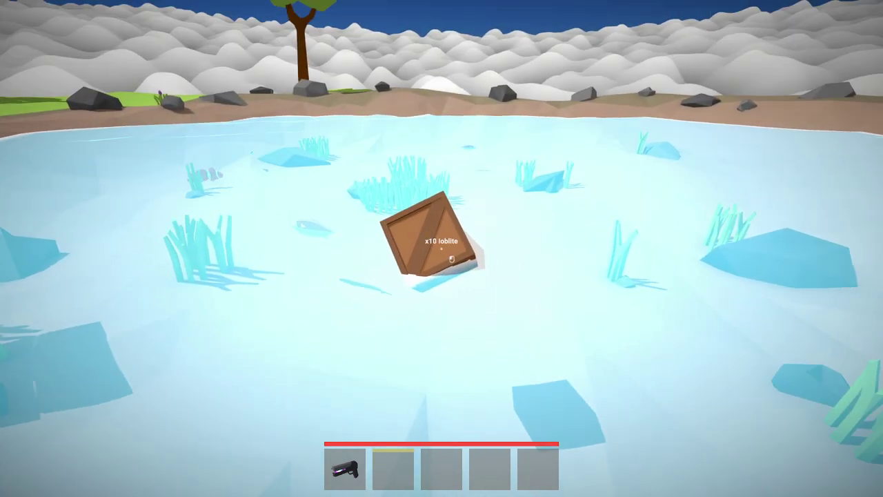
{"action": "key", "text": "e"}
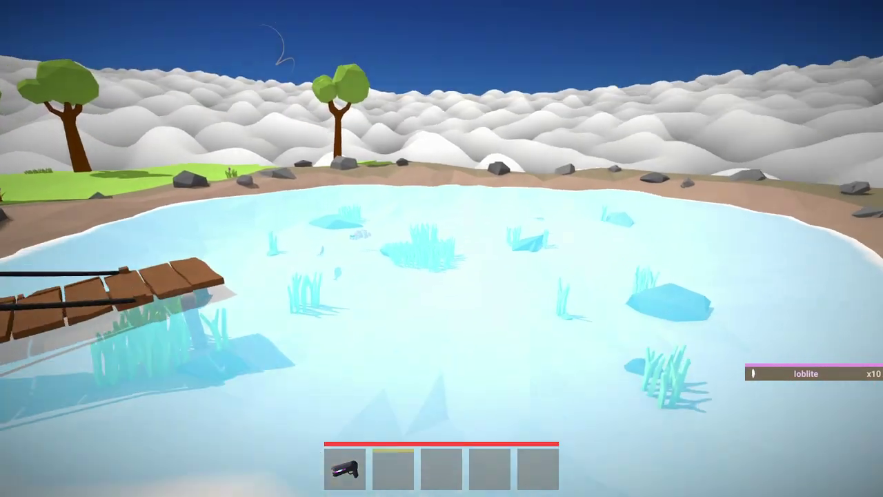
Step: Drop the Glider from the inventory into the pond and pick its crate back up
{"action": "key", "text": "i"}
{"action": "key", "text": "i"}
{"action": "left_click", "coordinate": [441, 248]}
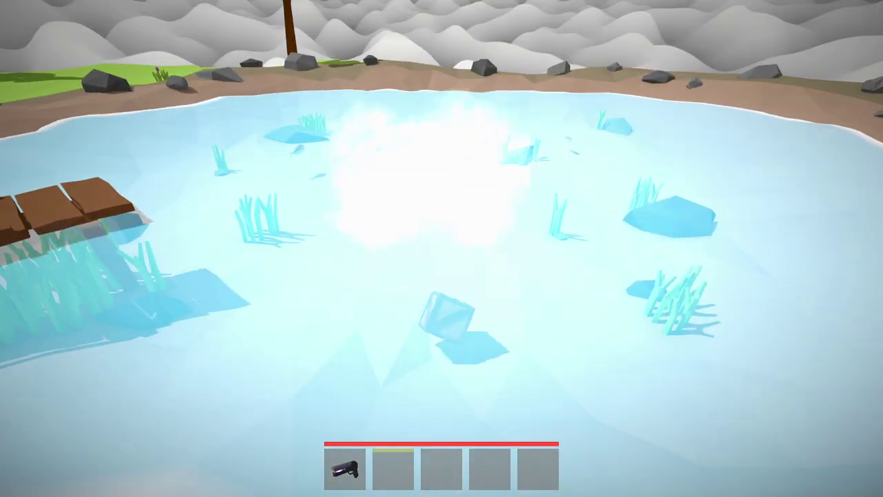
{"action": "key", "text": "w"}
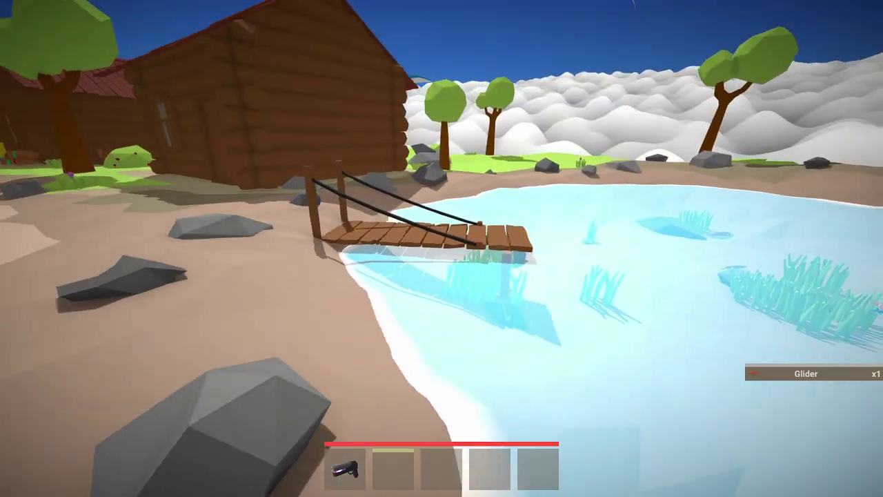
Step: Walk back to the pond between the cabins and drop an item from the inventory into the water
{"action": "key", "text": "w"}
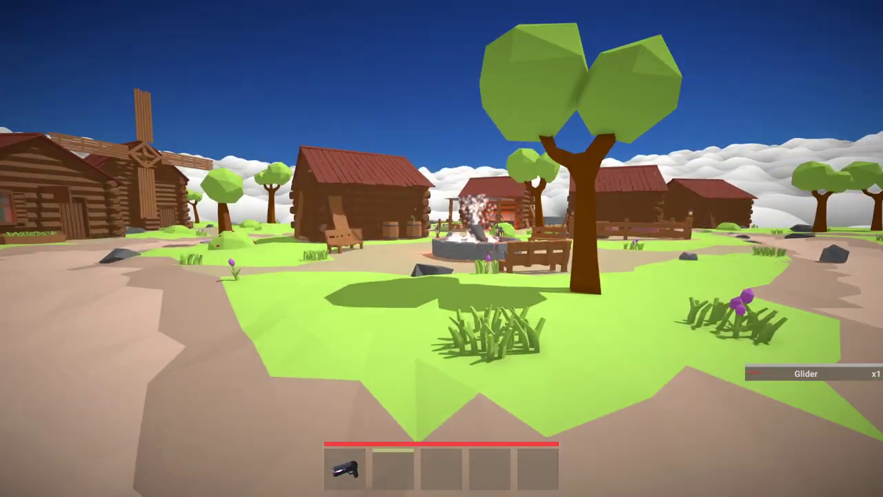
{"action": "key", "text": "w"}
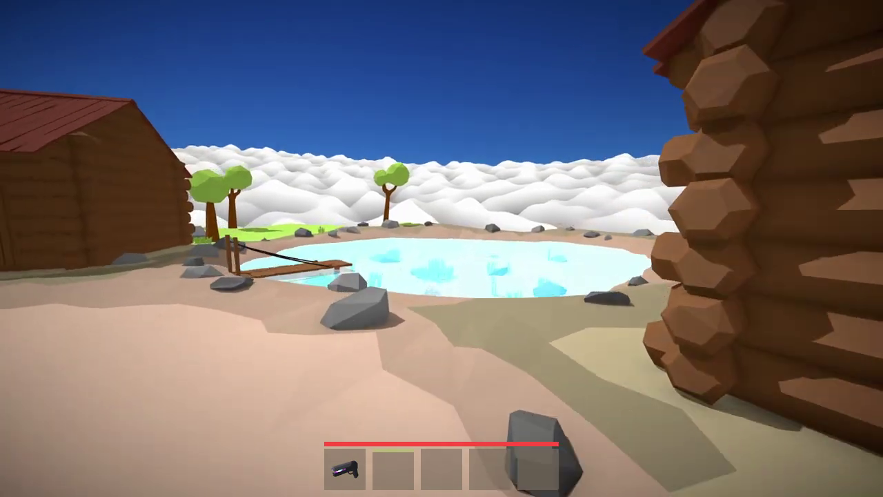
{"action": "key", "text": "w"}
{"action": "key", "text": "Tab"}
{"action": "left_click_drag", "start_coordinate": [453, 238], "coordinate": [487, 120]}
{"action": "key", "text": "Tab"}
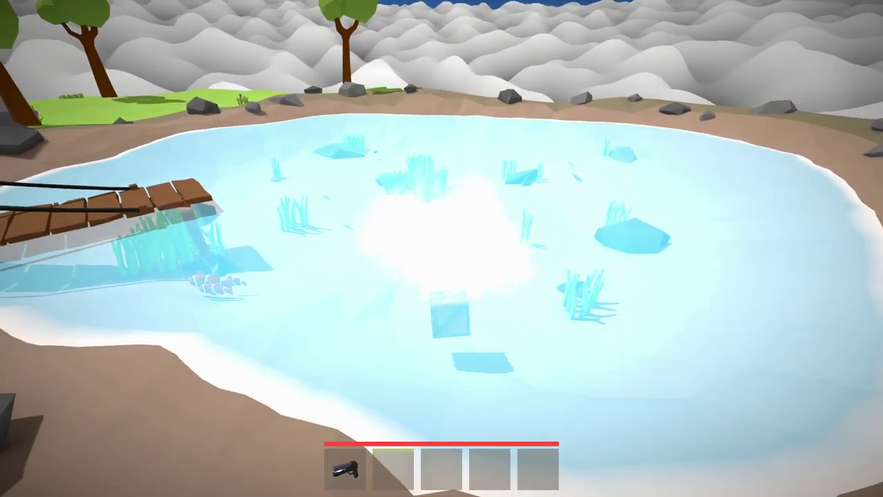
{"action": "key", "text": "w"}
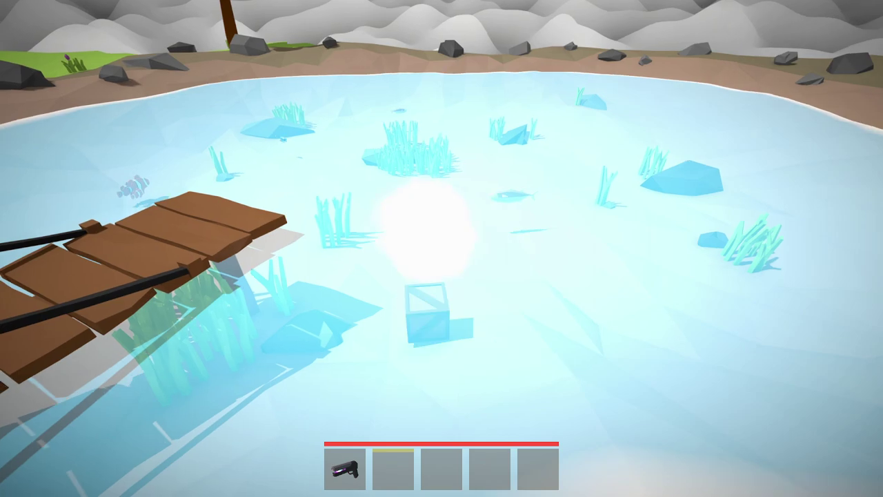
Step: Walk from the pond past the stone fountain and the berry bush to the blacksmith's covered forge
{"action": "key", "text": "w"}
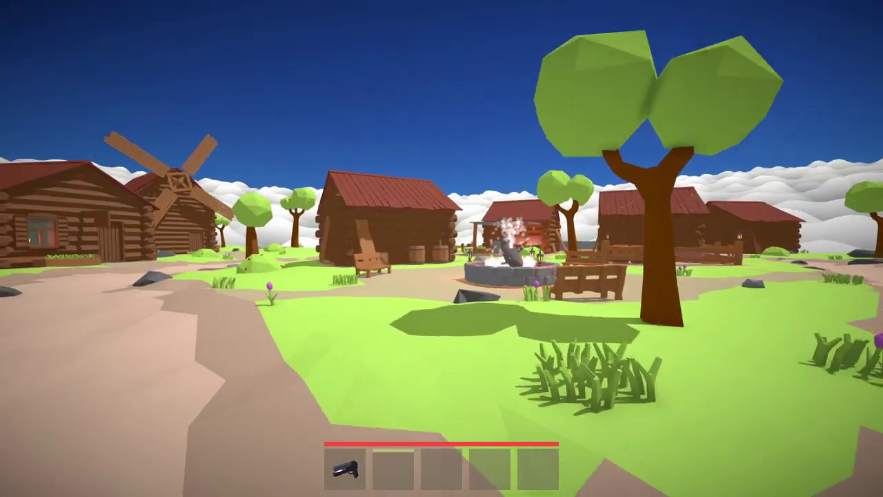
{"action": "key", "text": "w"}
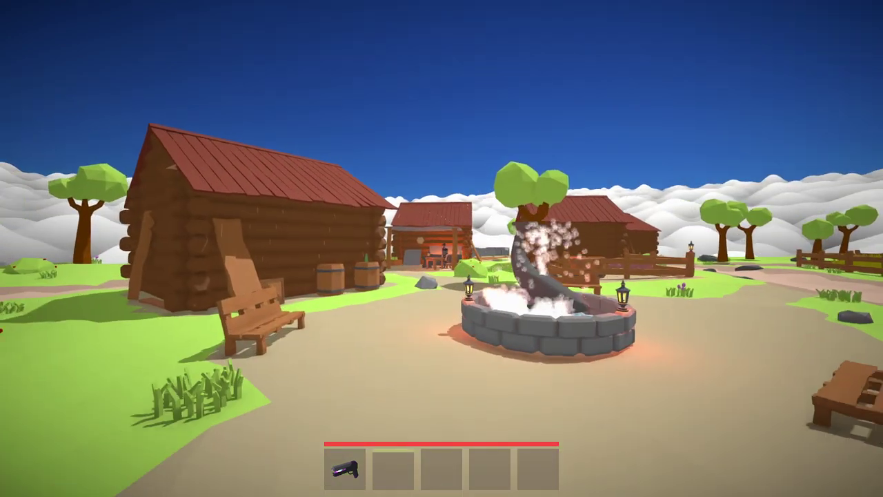
{"action": "key", "text": "w"}
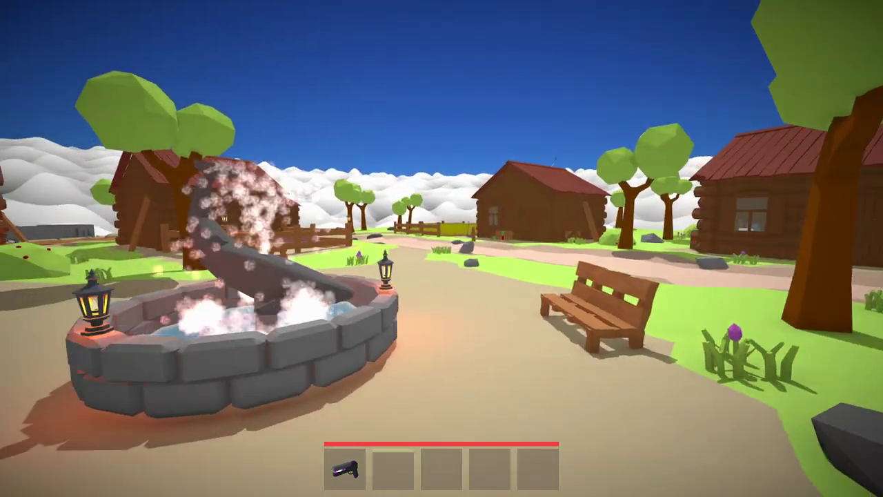
{"action": "key", "text": "w"}
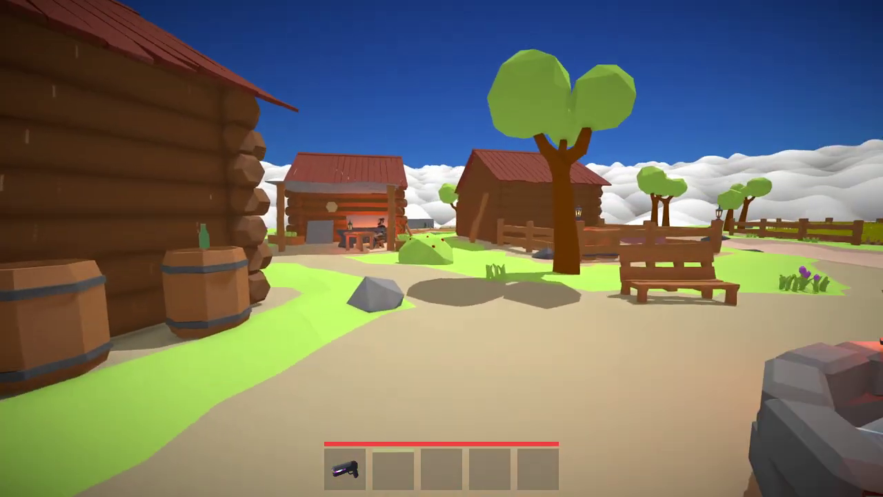
{"action": "key", "text": "w"}
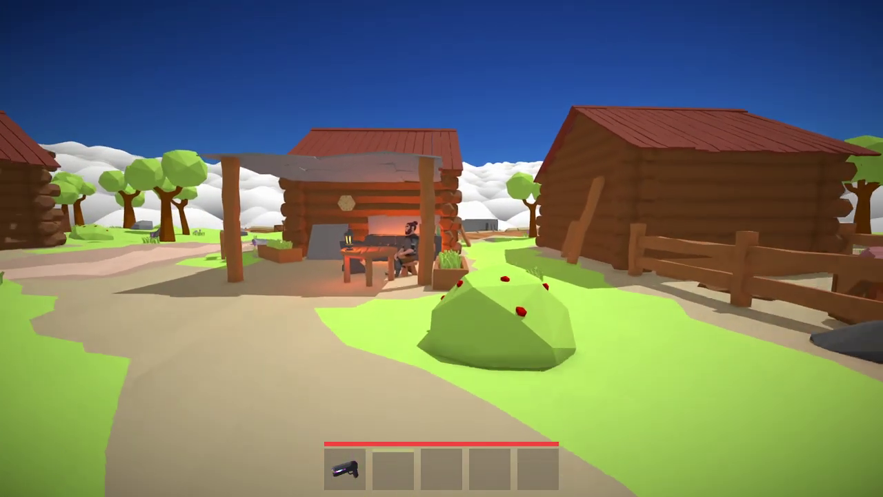
{"action": "key", "text": "w"}
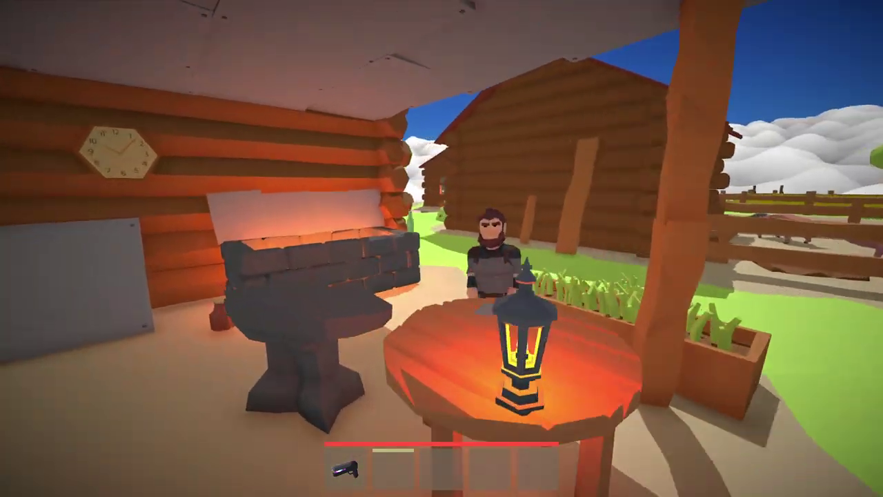
Step: Approach the bearded blacksmith seated at the round table and go through his dialogue about weapons
{"action": "key", "text": "w"}
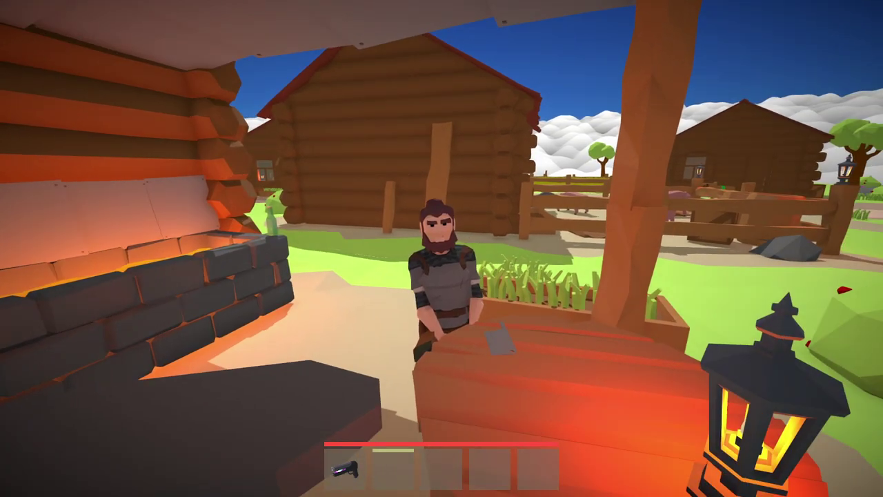
{"action": "key", "text": "w"}
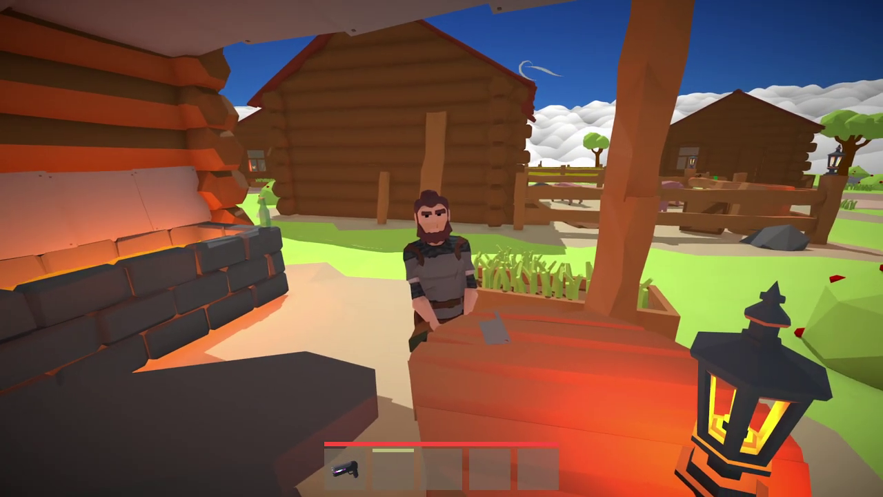
{"action": "key", "text": "a"}
{"action": "key", "text": "d"}
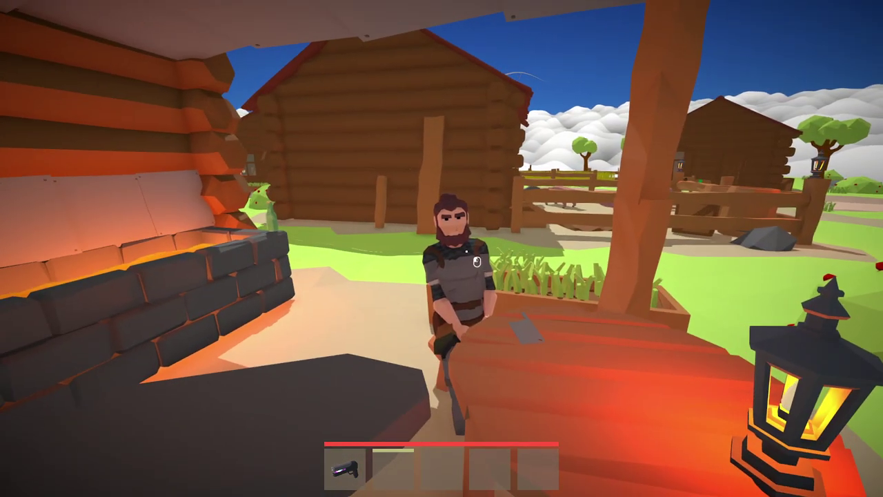
{"action": "left_click", "coordinate": [467, 267]}
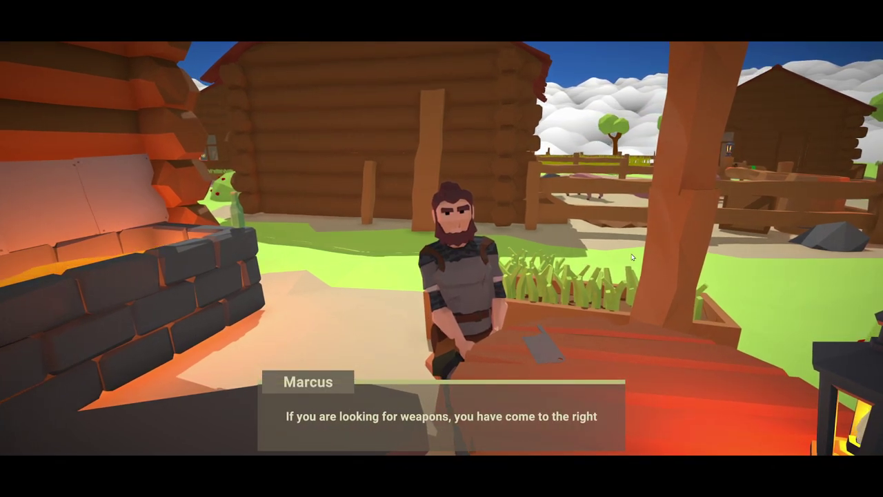
{"action": "left_click", "coordinate": [506, 294]}
{"action": "left_click", "coordinate": [491, 249]}
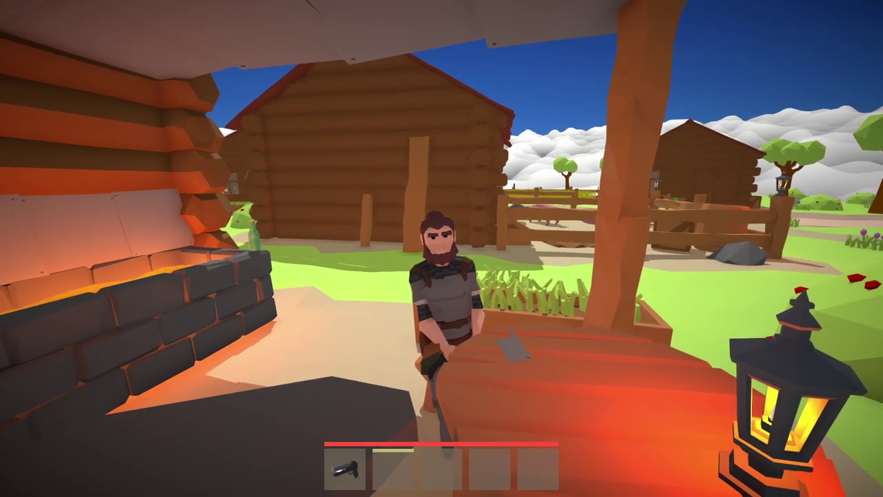
Step: Circle the round table to the blacksmith's other side and talk to him again
{"action": "key", "text": "e"}
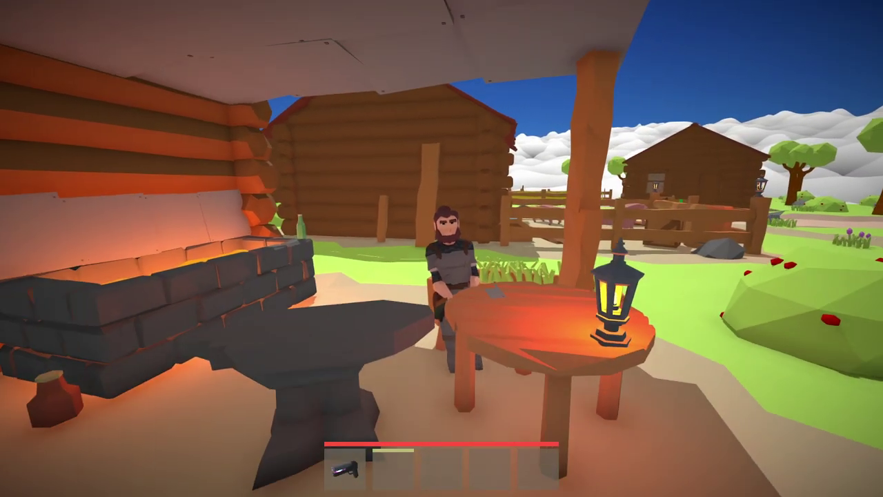
{"action": "key", "text": "d"}
{"action": "key", "text": "s"}
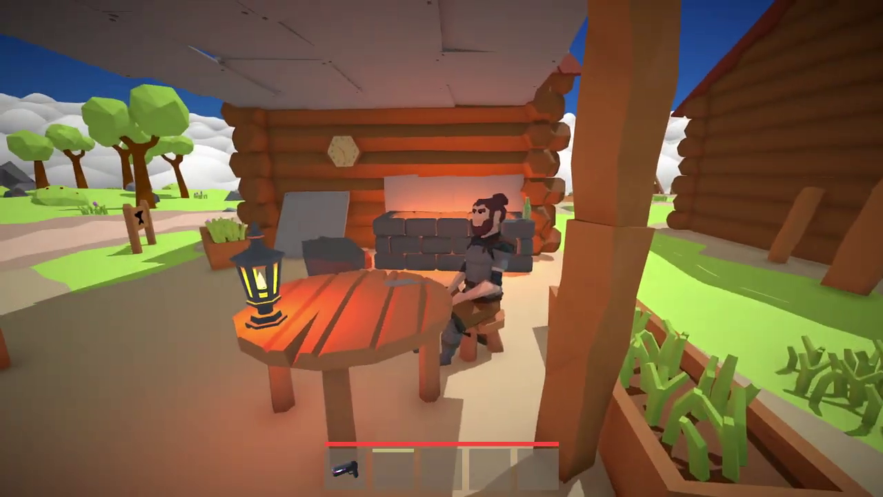
{"action": "key", "text": "a"}
{"action": "key", "text": "w"}
{"action": "key", "text": "e"}
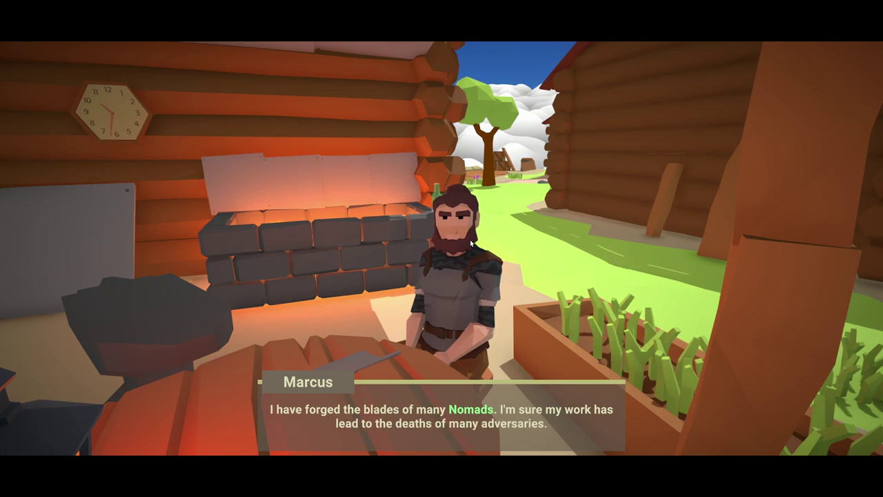
{"action": "left_click", "coordinate": [470, 243]}
Step: Collect a Runto Berry and a Shadow Bulb while walking along the village path to the signposted cabin
{"action": "key", "text": "d"}
{"action": "key", "text": "w"}
{"action": "key", "text": "w"}
{"action": "key", "text": "e"}
{"action": "key", "text": "w"}
{"action": "key", "text": "w"}
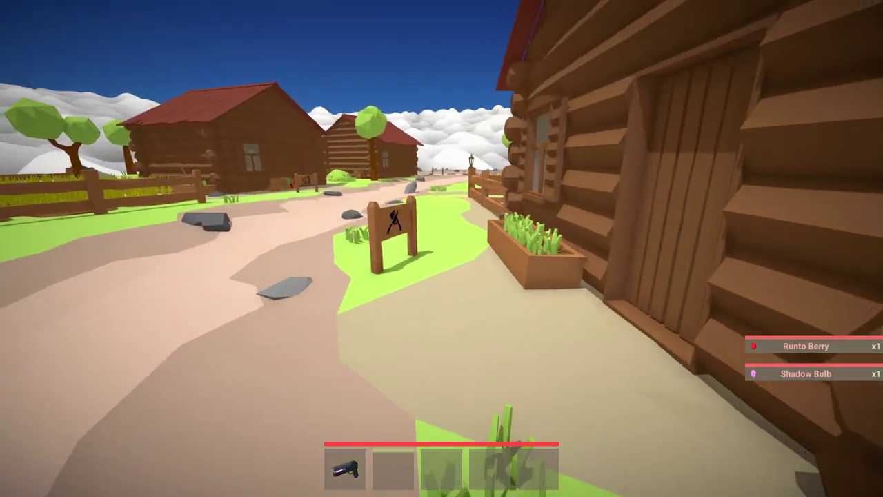
Step: Enter the butcher's cabin and talk to the white-bearded butcher behind the counter
{"action": "key", "text": "w"}
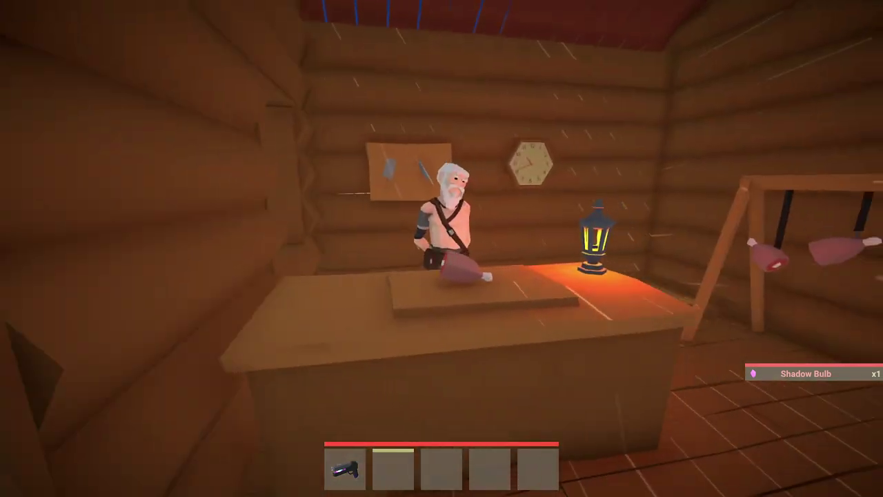
{"action": "key", "text": "w"}
{"action": "key", "text": "e"}
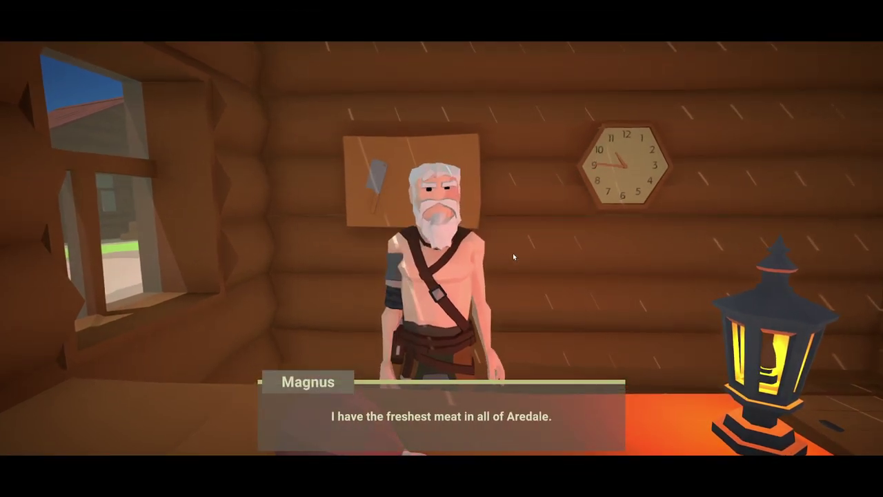
{"action": "key", "text": "e"}
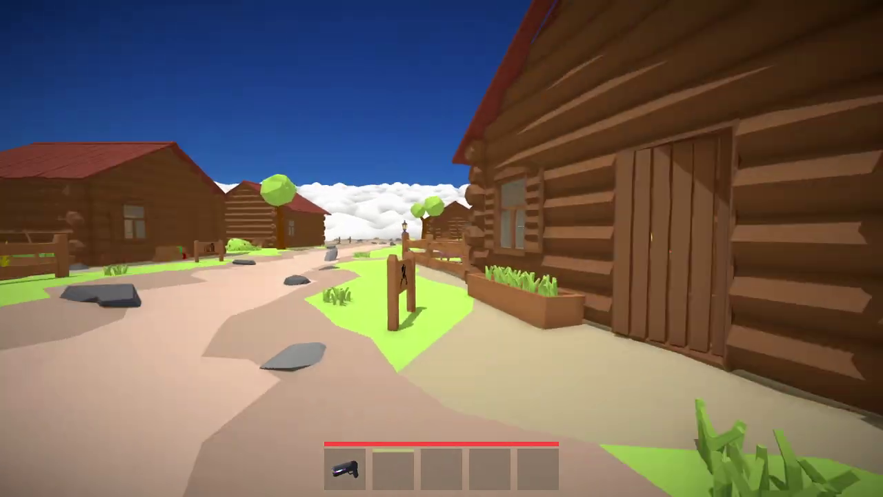
Step: Walk to the wooden dock, equip the pistol from the first hotbar slot and fire a shot
{"action": "key", "text": "w"}
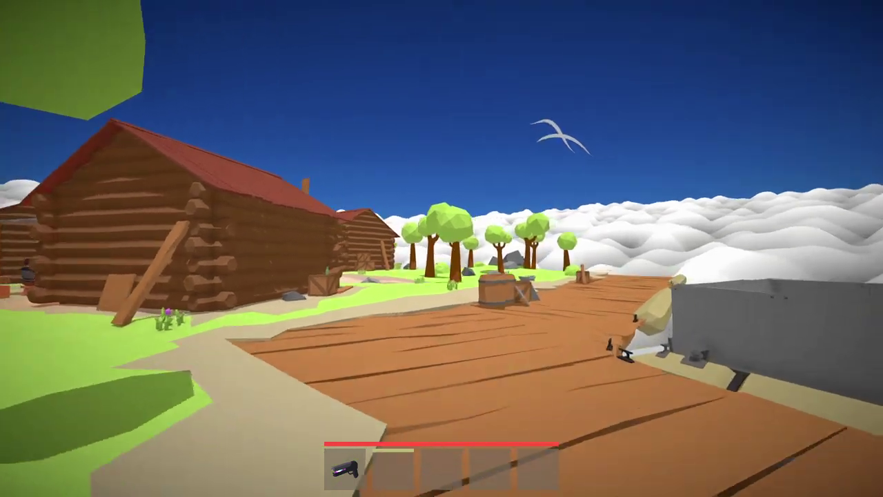
{"action": "key", "text": "1"}
{"action": "left_click", "coordinate": [441, 248]}
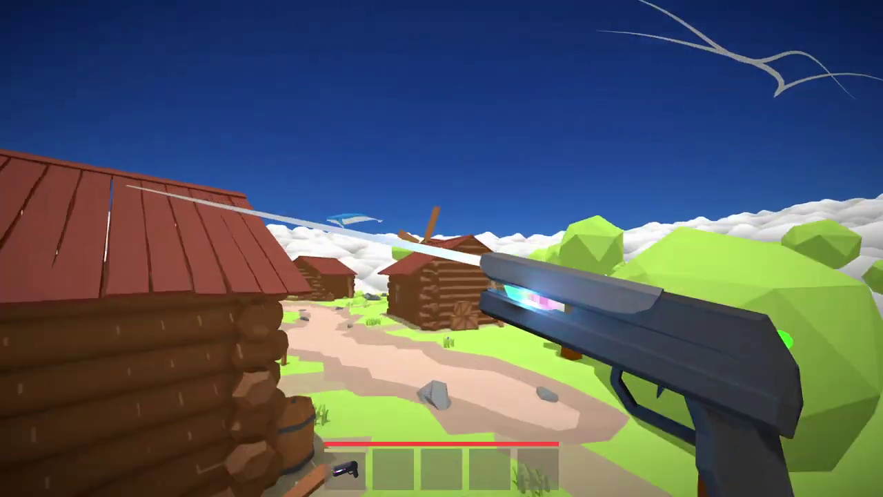
Step: Walk along the island's grassy edge past the large grey rock and talk to the man facing the clouds
{"action": "key", "text": "w"}
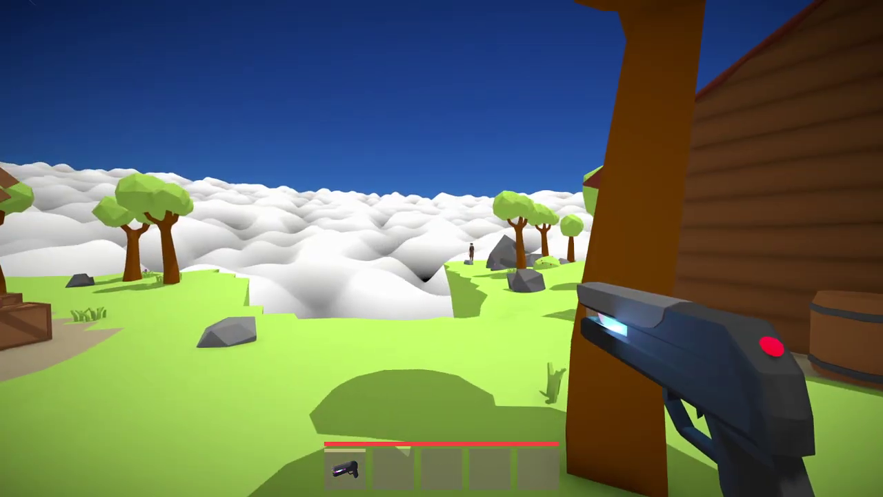
{"action": "key", "text": "w"}
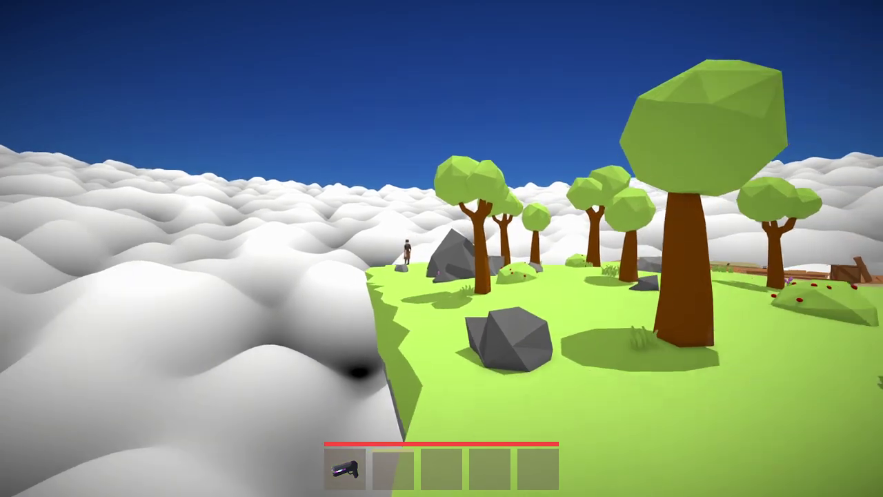
{"action": "key", "text": "w"}
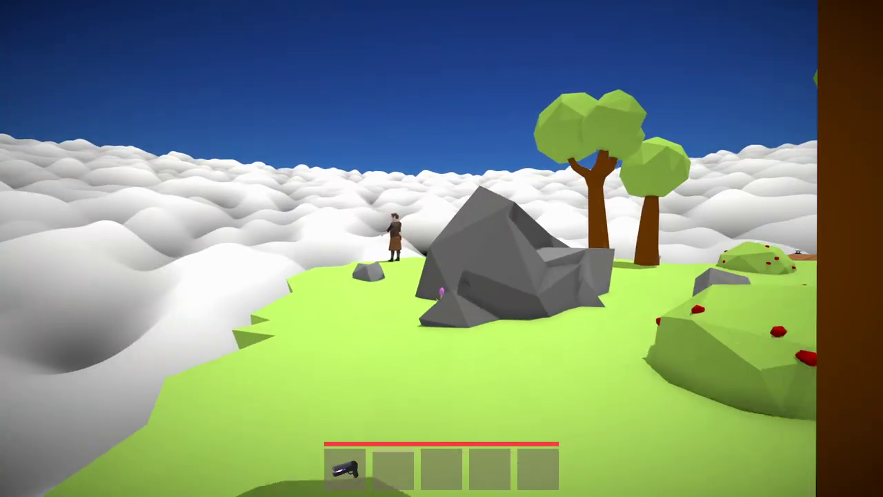
{"action": "key", "text": "w"}
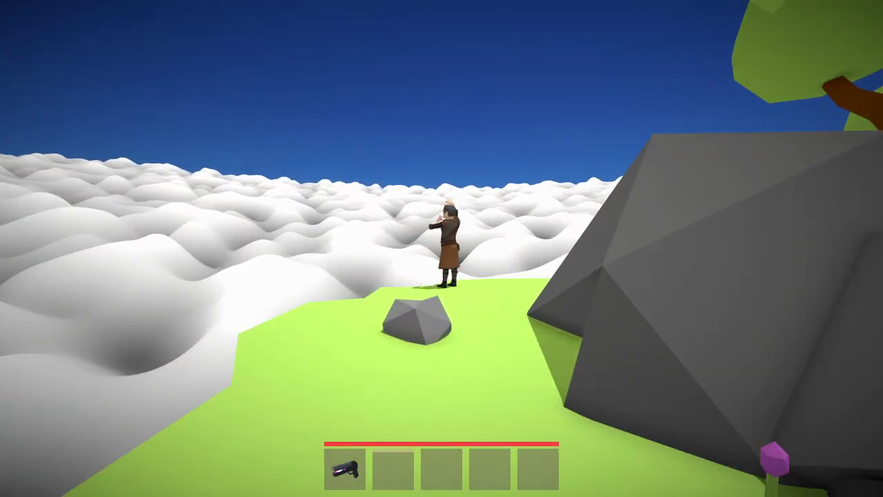
{"action": "key", "text": "w"}
{"action": "key", "text": "w"}
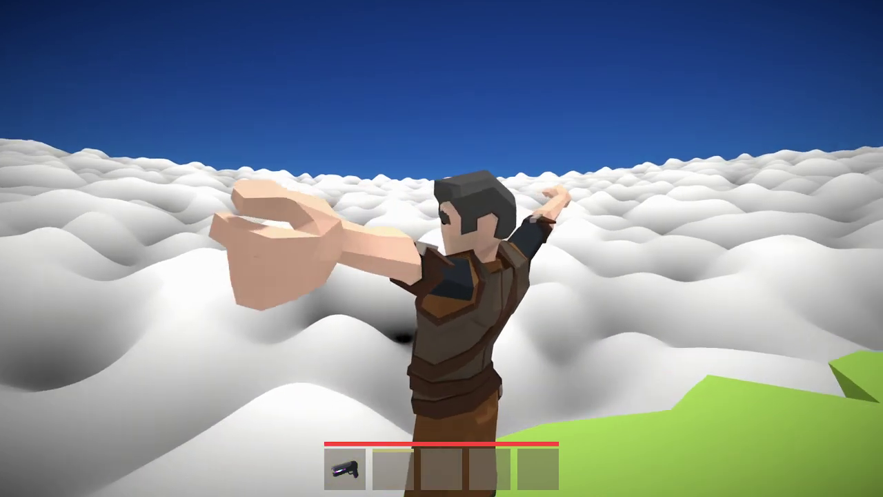
{"action": "key", "text": "e"}
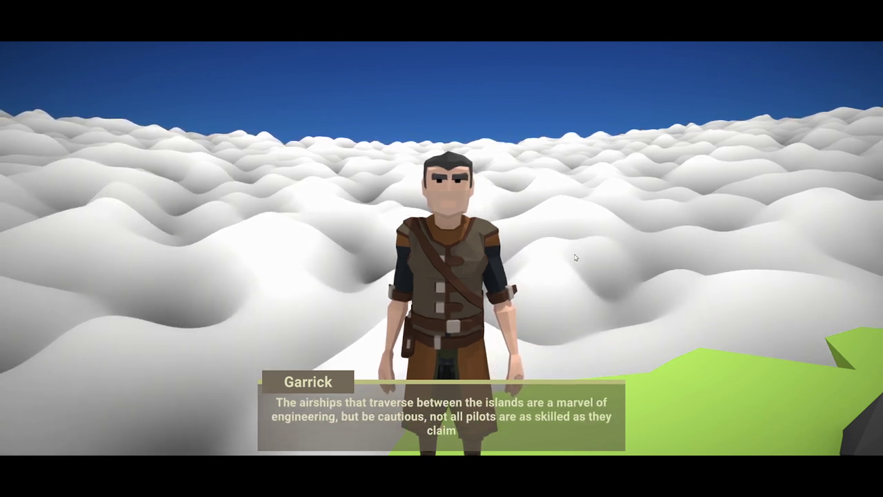
Step: Finish the conversation with the man facing the clouds, look back toward the village, and talk to him again
{"action": "key", "text": "e"}
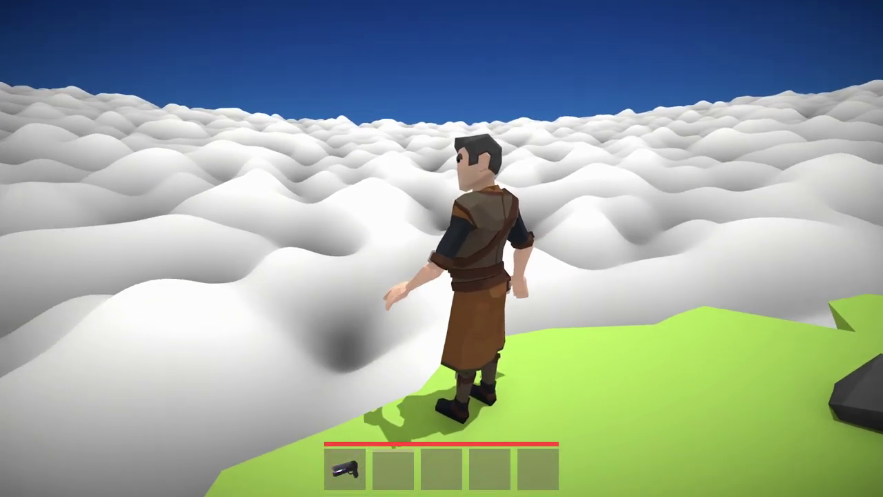
{"action": "key", "text": "w"}
{"action": "key", "text": "s"}
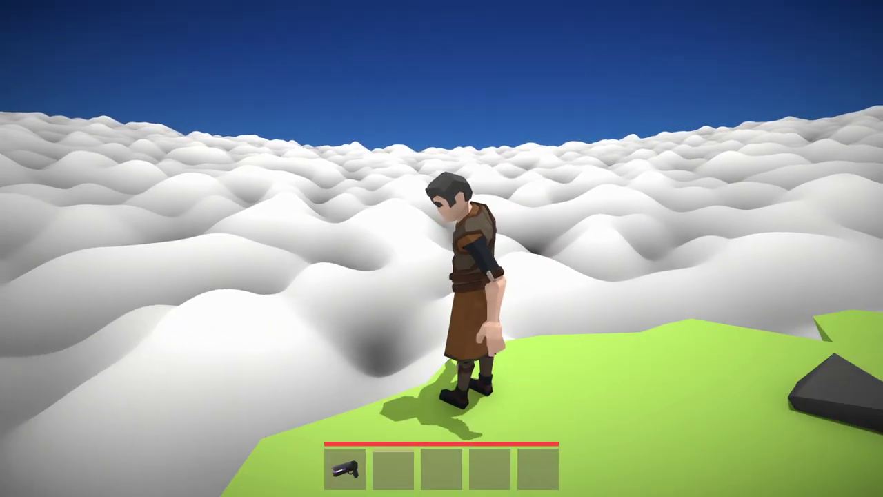
{"action": "key", "text": "w"}
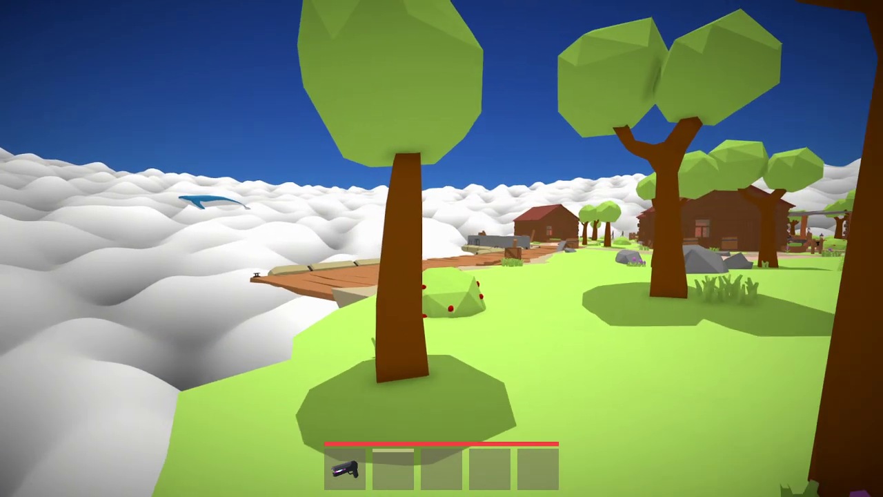
{"action": "key", "text": "w"}
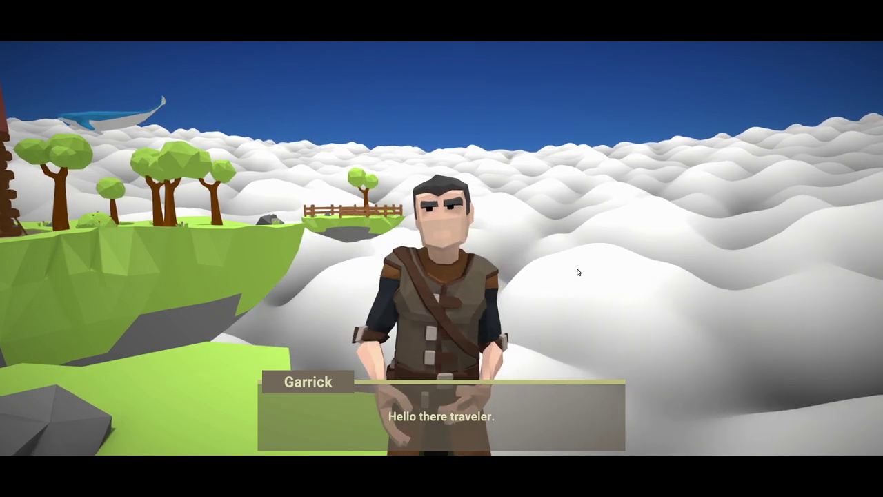
{"action": "left_click", "coordinate": [571, 276]}
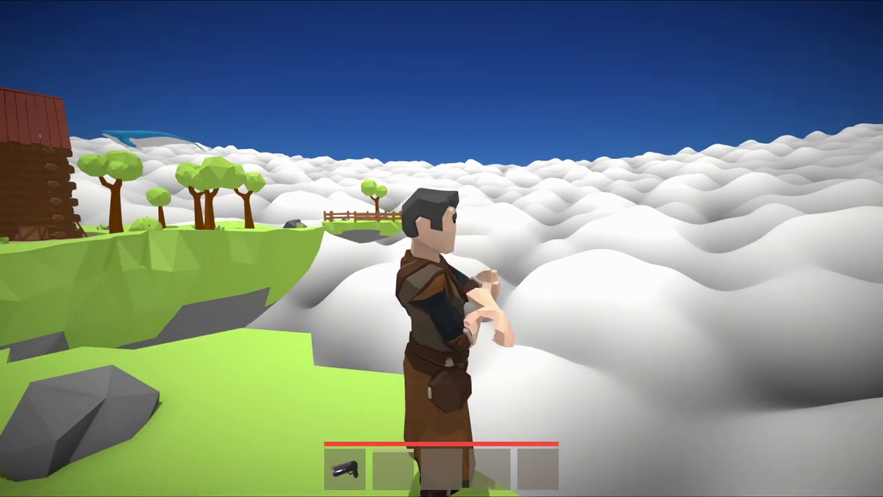
Step: Walk around the large grey rock on the island's grassy edge and return to talk to the man facing the clouds
{"action": "key", "text": "s"}
{"action": "scroll", "coordinate": [442, 249], "scroll_direction": "down", "scroll_amount": 2}
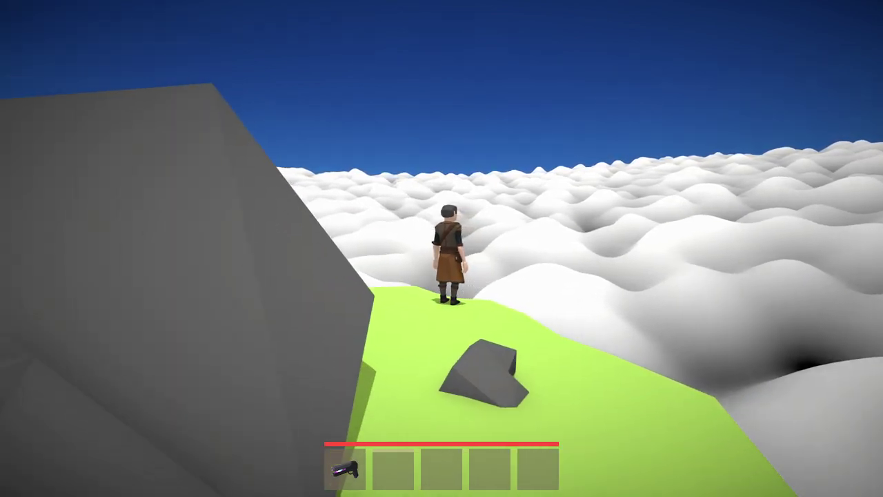
{"action": "key", "text": "w"}
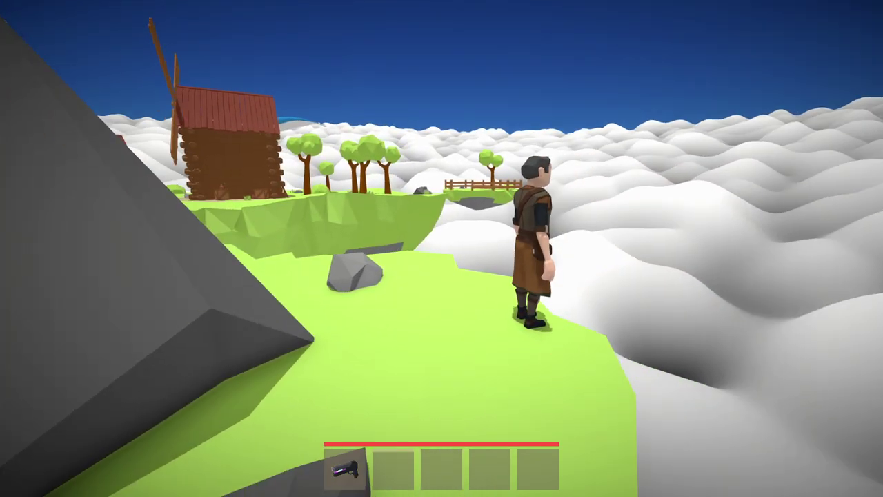
{"action": "key", "text": "s"}
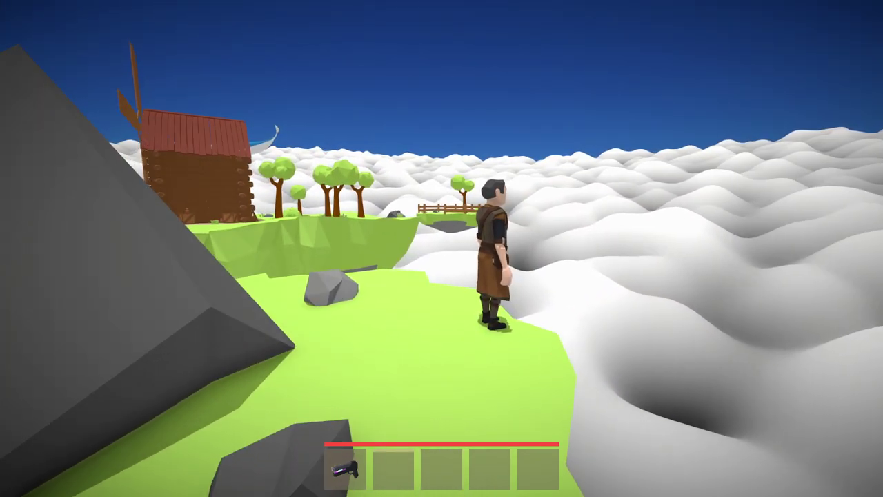
{"action": "scroll", "coordinate": [441, 249], "scroll_direction": "up", "scroll_amount": 2}
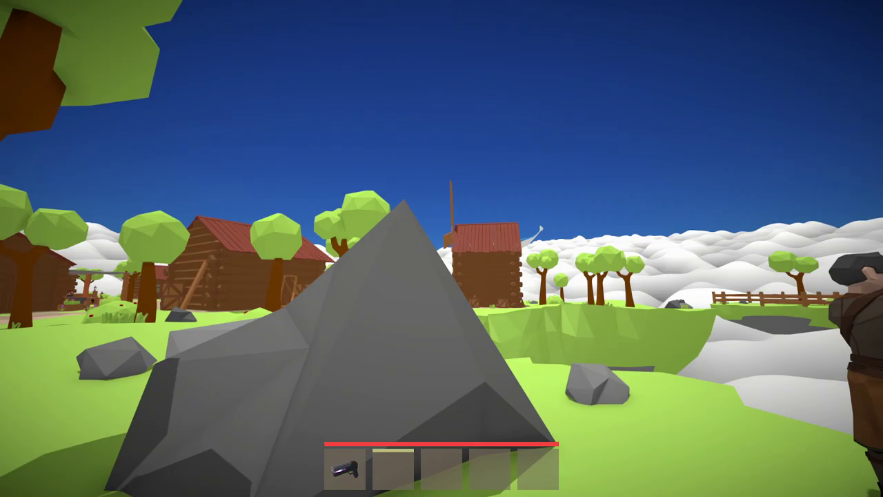
{"action": "key", "text": "w"}
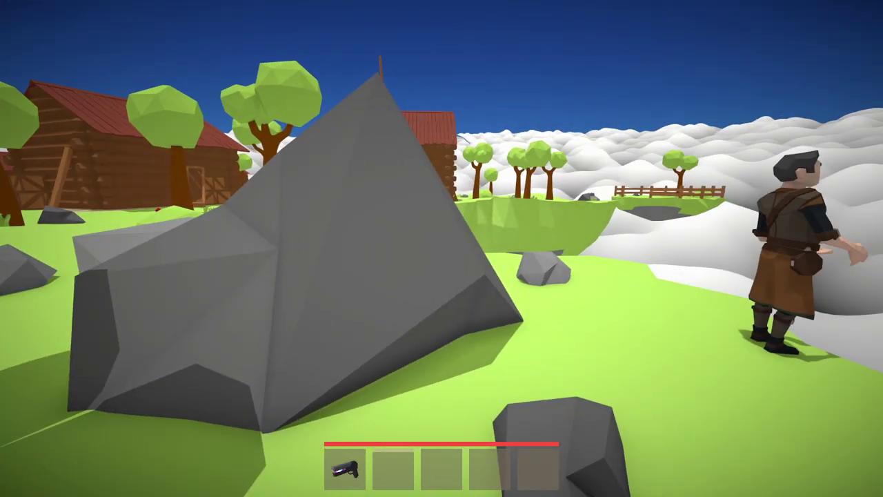
{"action": "key", "text": "a"}
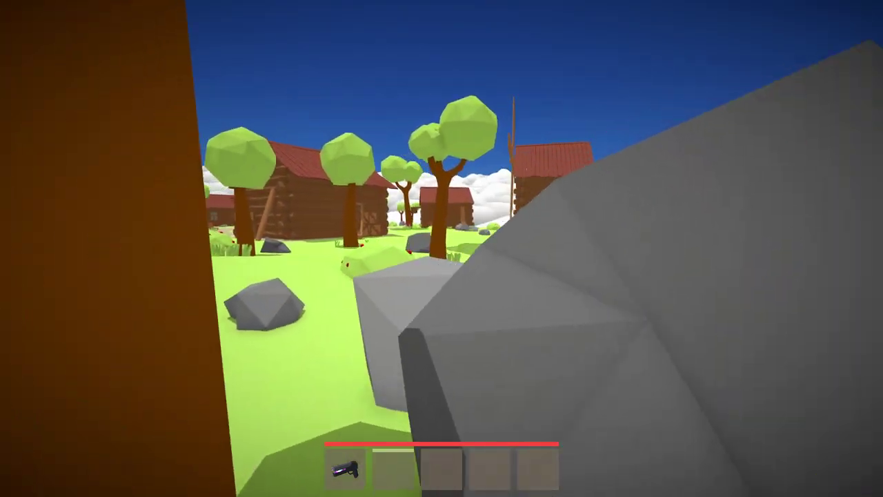
{"action": "key", "text": "w"}
{"action": "key", "text": "w"}
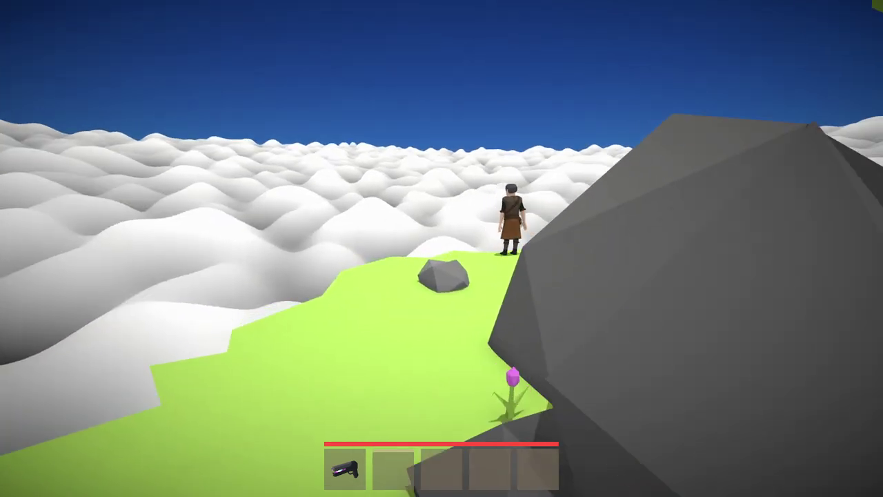
{"action": "key", "text": "w"}
{"action": "key", "text": "e"}
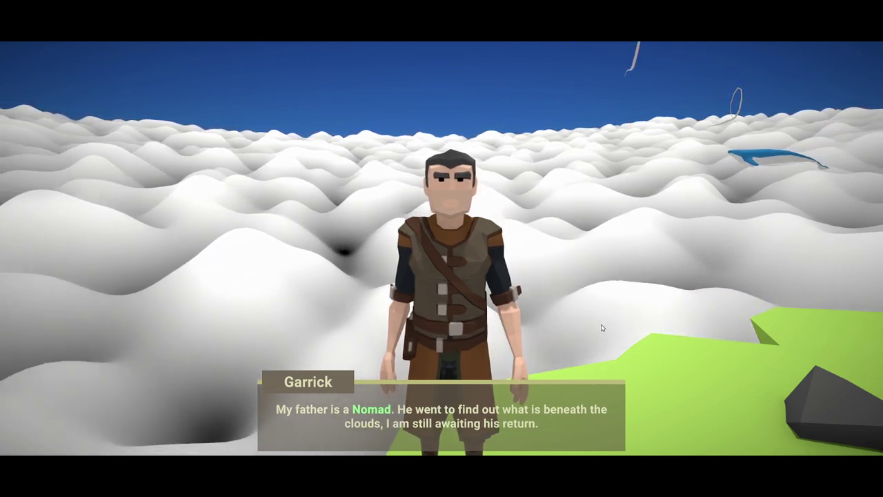
Step: Cross the grass to the roofed forge and talk to the bearded man seated at the table
{"action": "key", "text": "e"}
{"action": "key", "text": "w"}
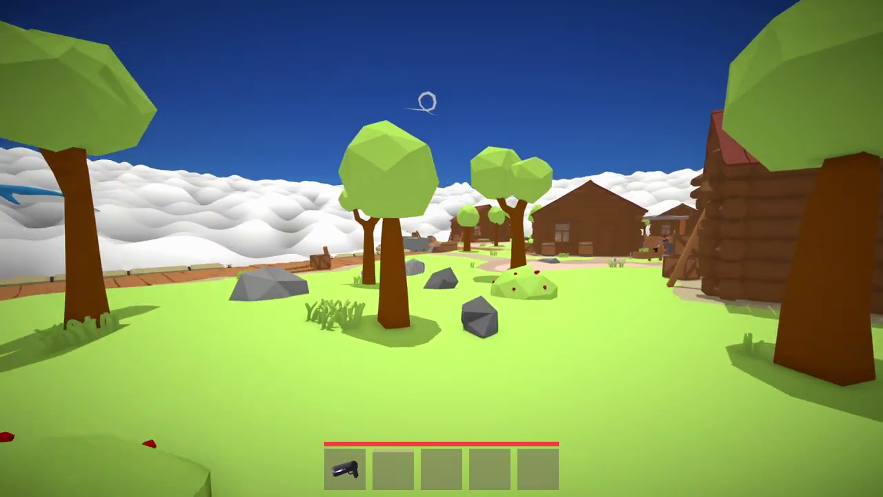
{"action": "key", "text": "w"}
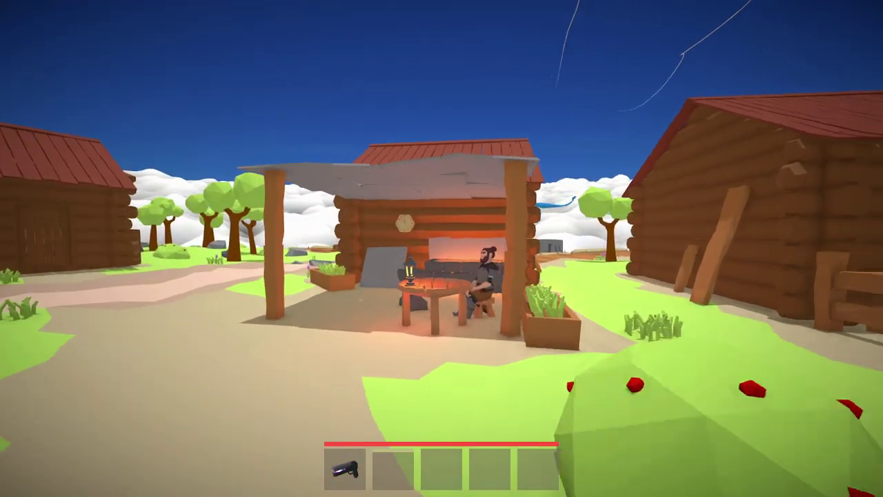
{"action": "key", "text": "w"}
{"action": "key", "text": "e"}
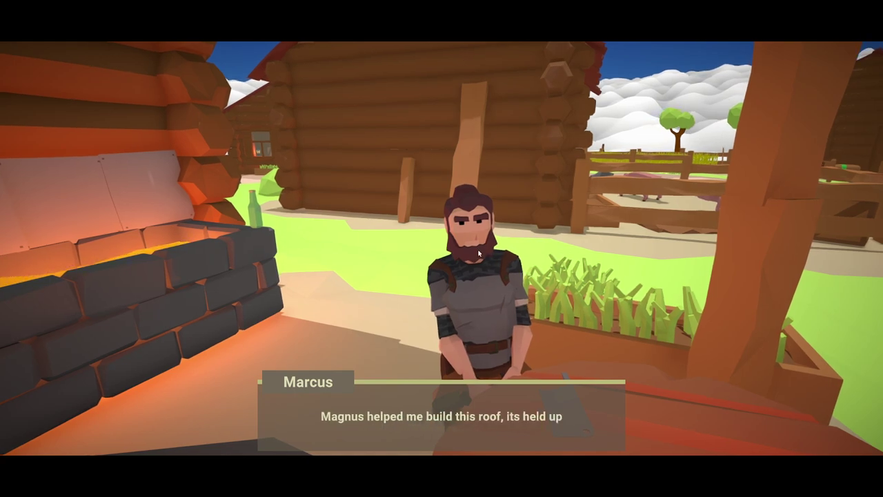
{"action": "left_click", "coordinate": [570, 275]}
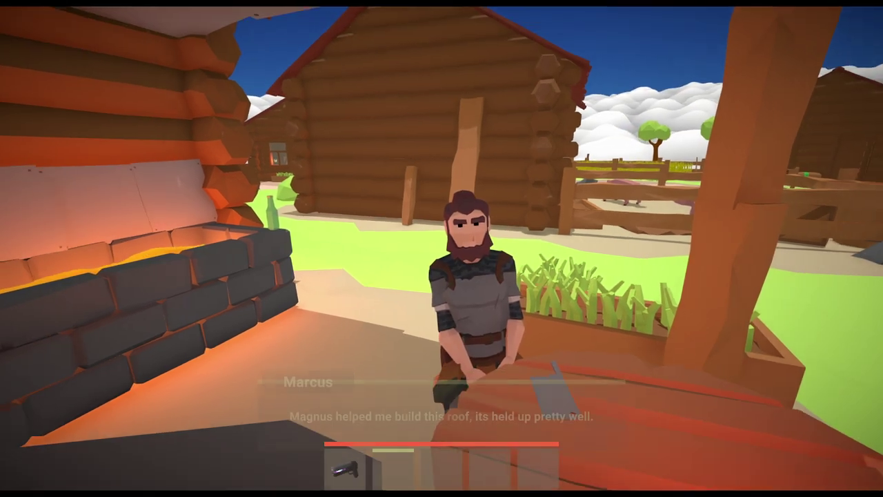
Step: Equip the Glider and three bottles from the inventory in the four Utilities slots
{"action": "key", "text": "s"}
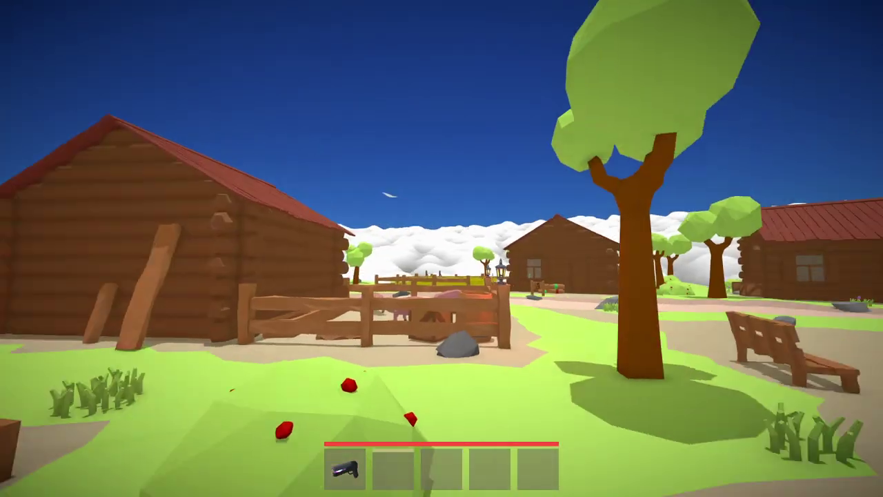
{"action": "key", "text": "i"}
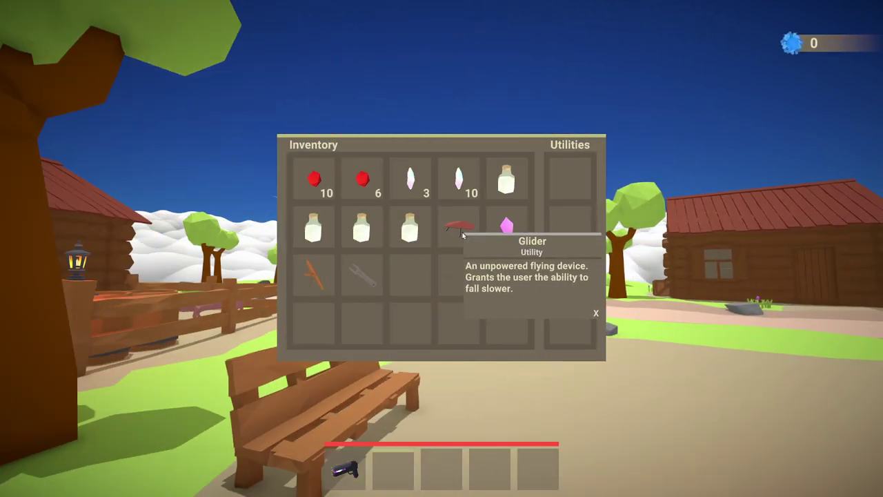
{"action": "left_click_drag", "start_coordinate": [460, 234], "coordinate": [511, 253]}
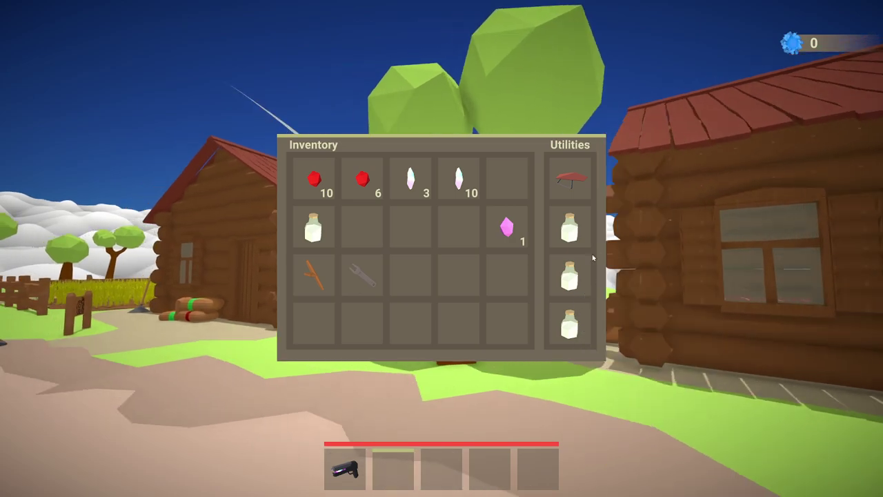
{"action": "key", "text": "i"}
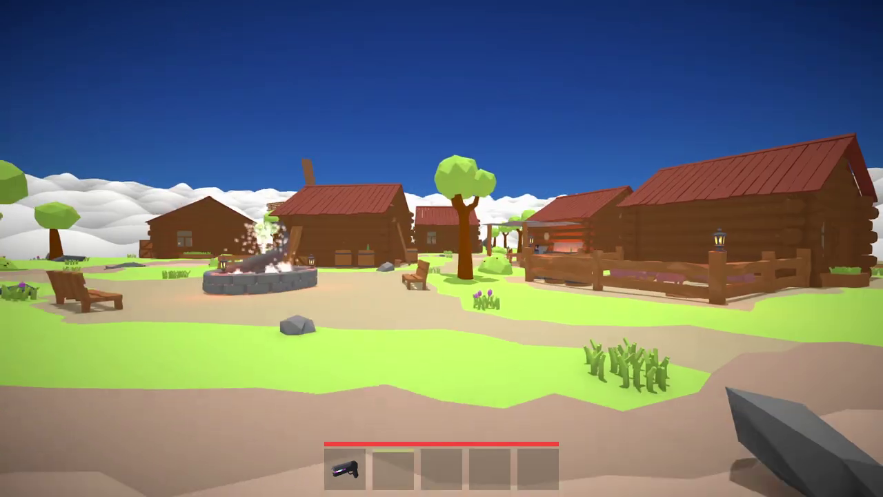
Step: Follow the dirt path past the pond and the cabin with the glowing window toward the windmill
{"action": "key", "text": "w"}
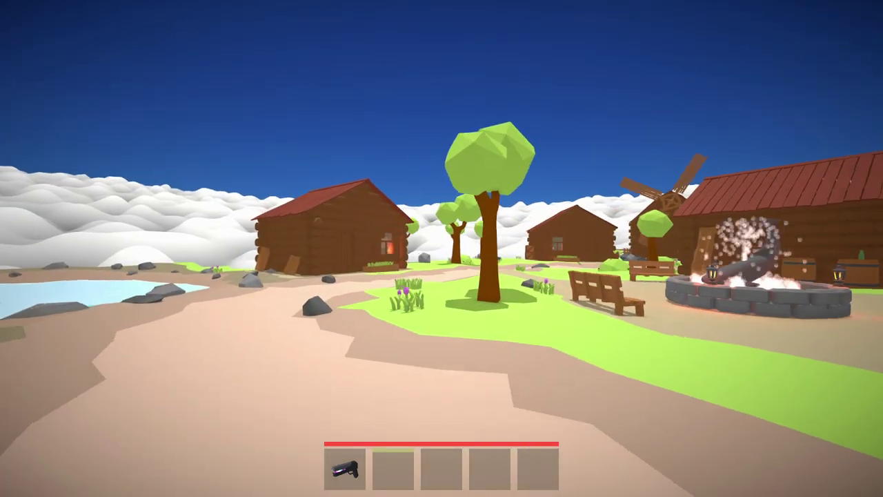
{"action": "key", "text": "w"}
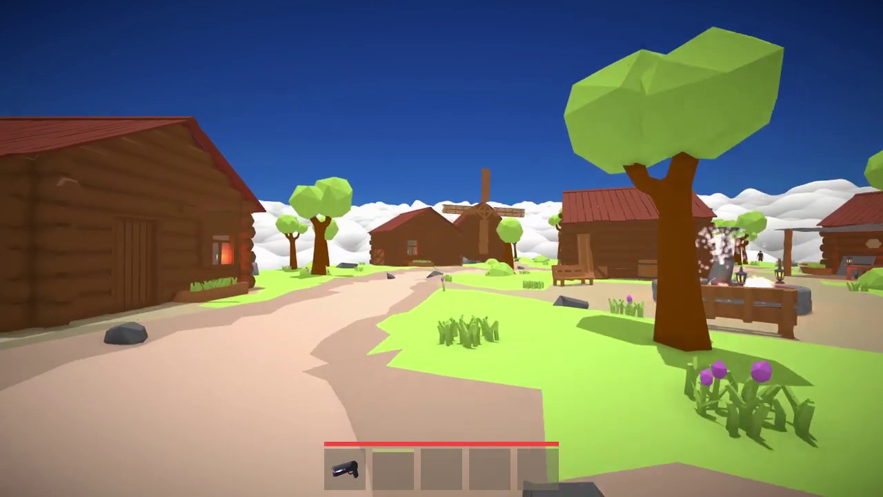
{"action": "key", "text": "w"}
{"action": "key", "text": "w"}
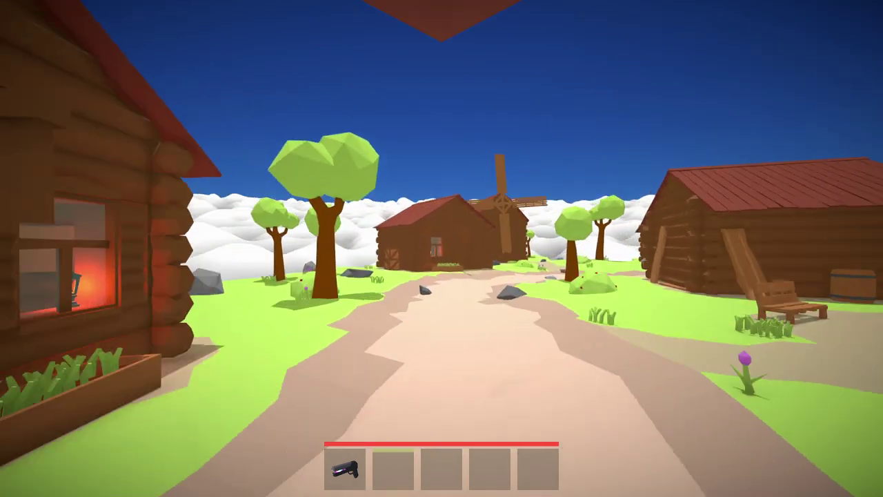
{"action": "key", "text": "w"}
{"action": "key", "text": "w"}
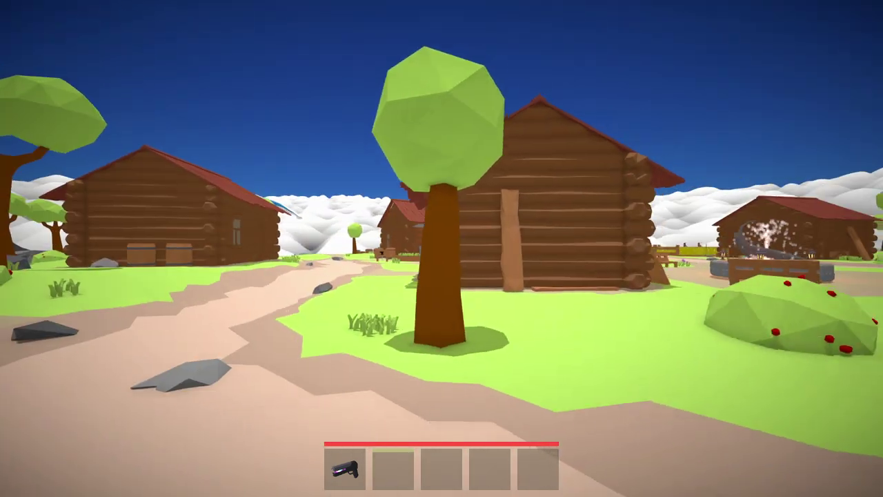
Step: Walk between the cabins and past the forge onto the wooden dock
{"action": "key", "text": "w"}
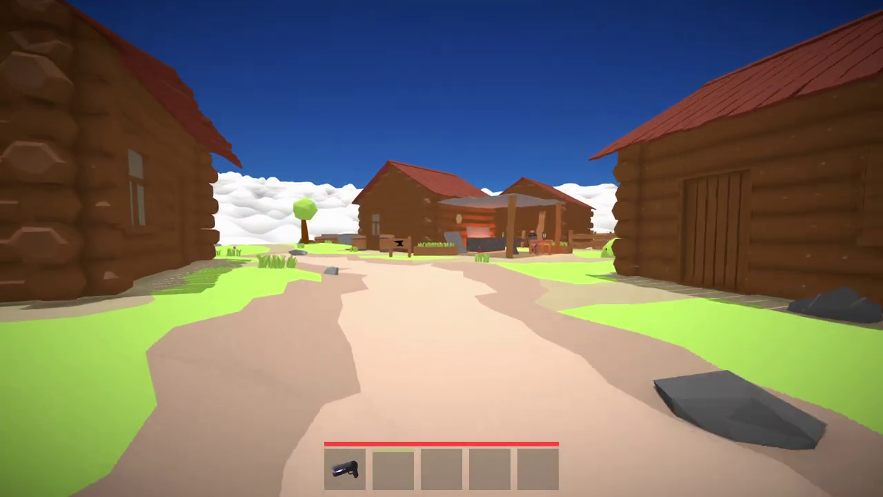
{"action": "key", "text": "w"}
{"action": "key", "text": "w"}
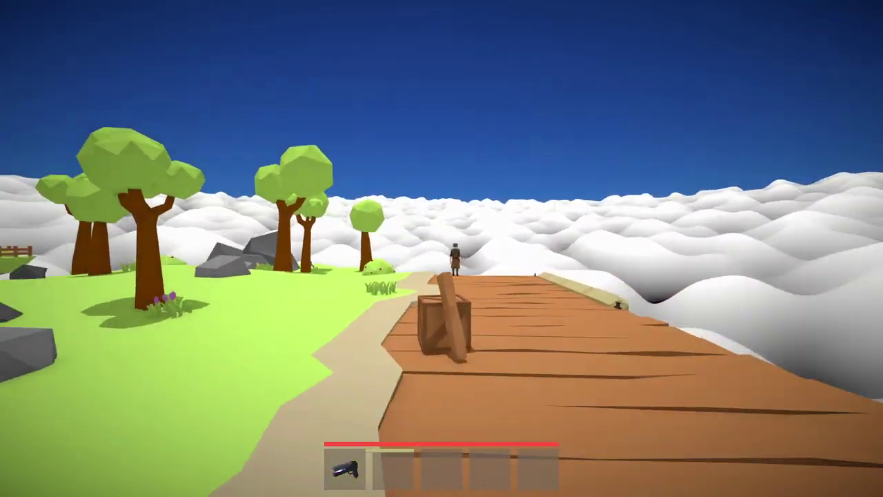
{"action": "key", "text": "w"}
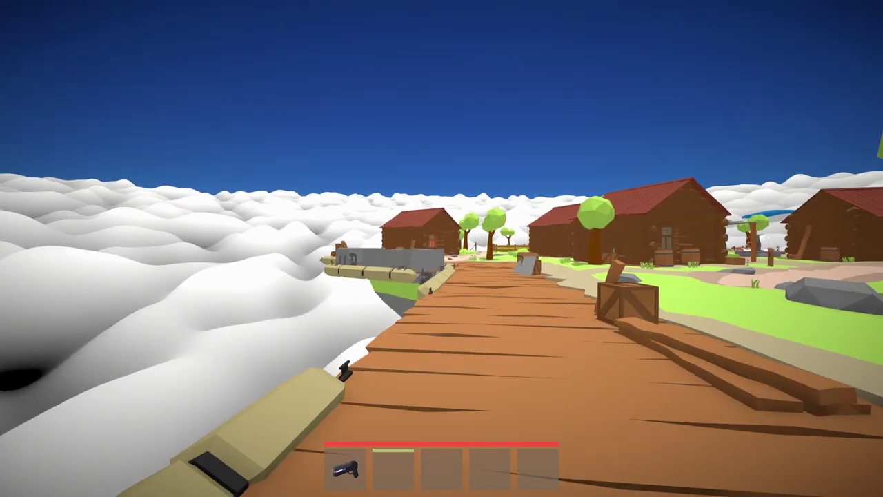
Step: Walk along the dock past the moored grey airship to the cabin path, and return to the airship's side
{"action": "key", "text": "w"}
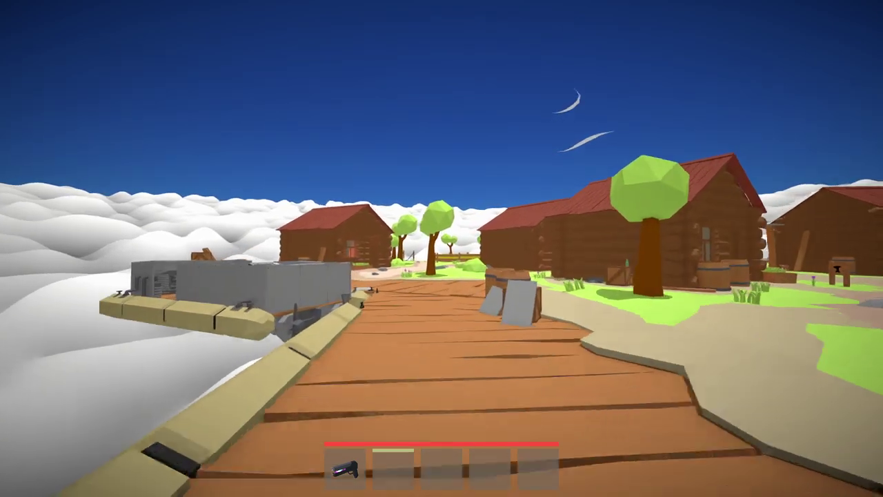
{"action": "key", "text": "w"}
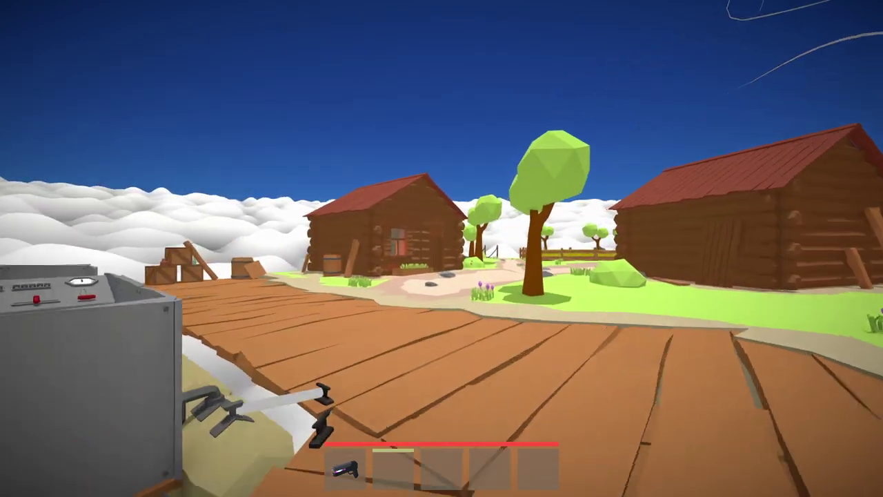
{"action": "key", "text": "w"}
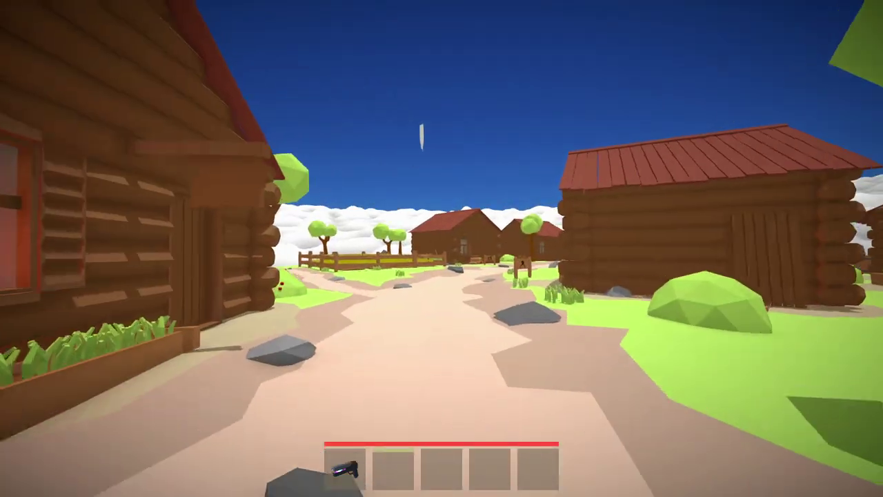
{"action": "key", "text": "w"}
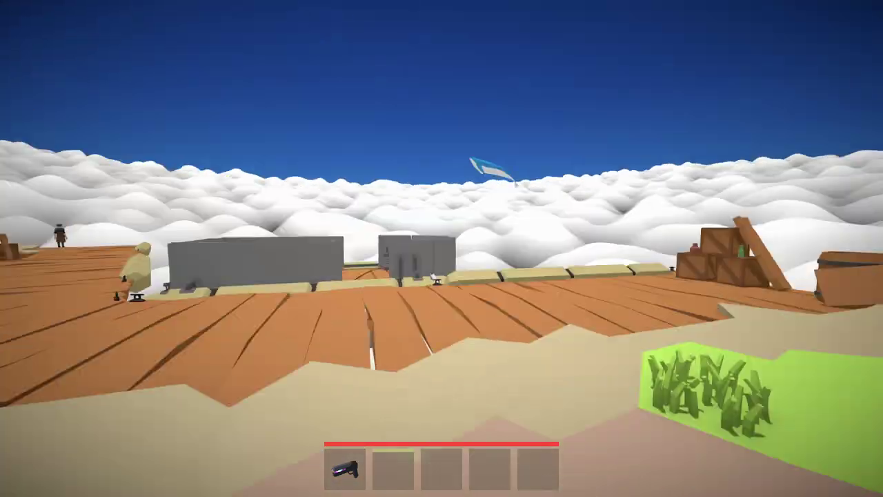
{"action": "key", "text": "w"}
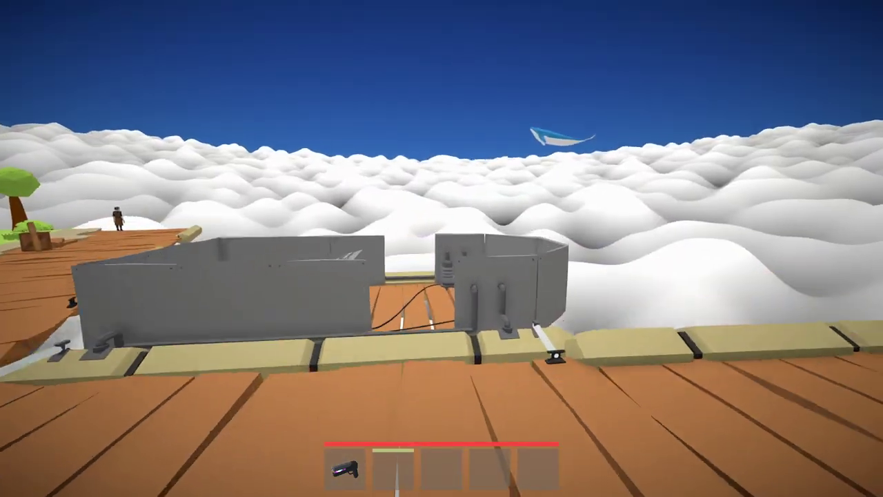
Step: Board the moored airship, go to its control console, and pull the throttle lever beneath the gauge down to stop
{"action": "key", "text": "w"}
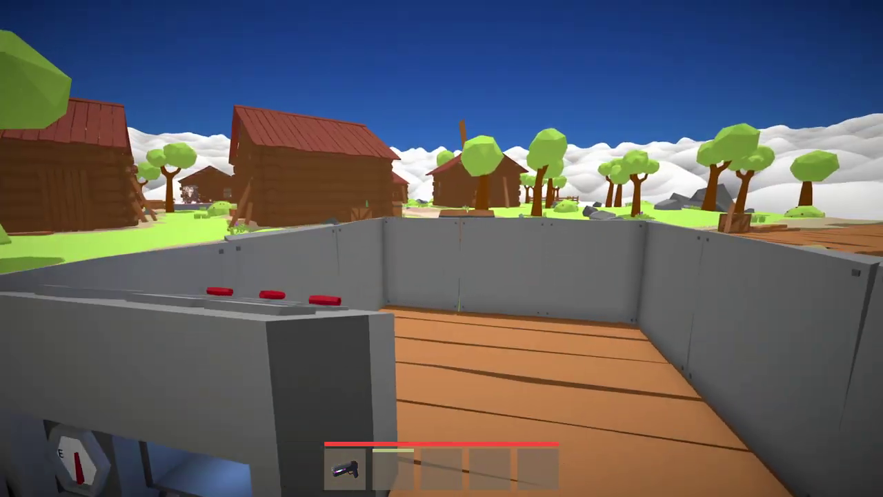
{"action": "key", "text": "w"}
{"action": "key", "text": "d"}
{"action": "key", "text": "w"}
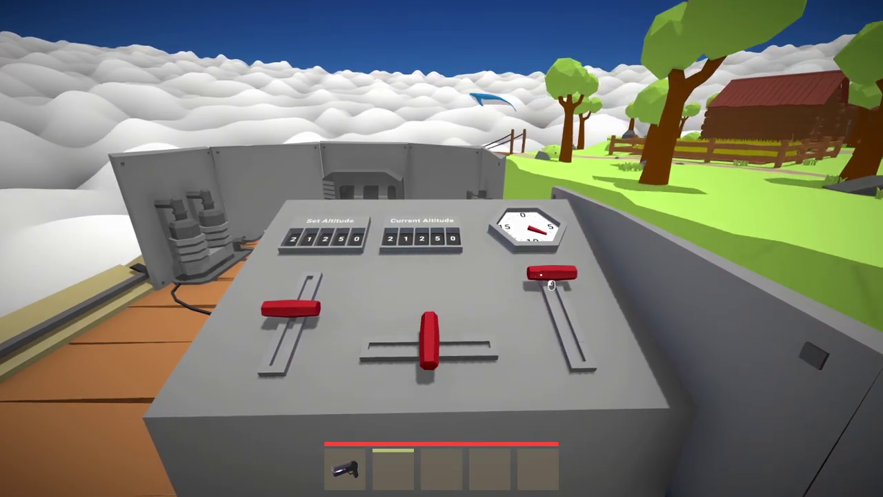
{"action": "left_click_drag", "start_coordinate": [550, 290], "coordinate": [580, 356]}
{"action": "key", "text": "a"}
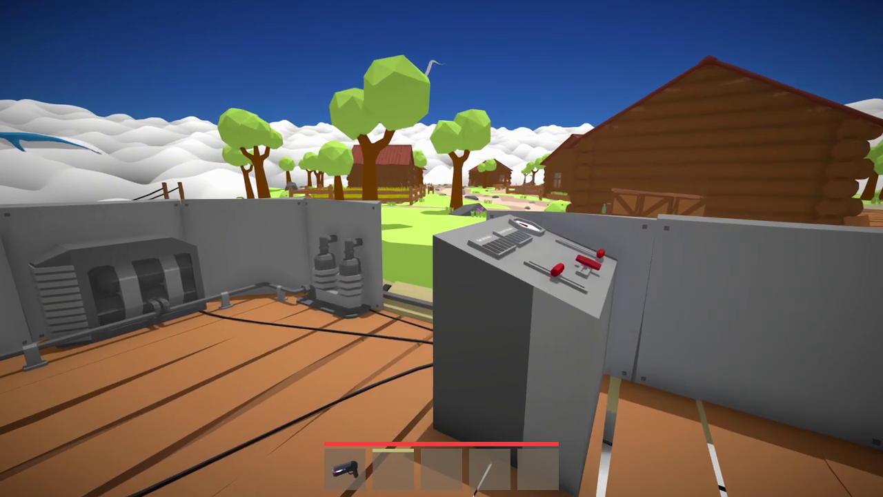
Step: Equip the pistol aboard the airship and fire a shot toward the large log cabin beyond the hull
{"action": "key", "text": "1"}
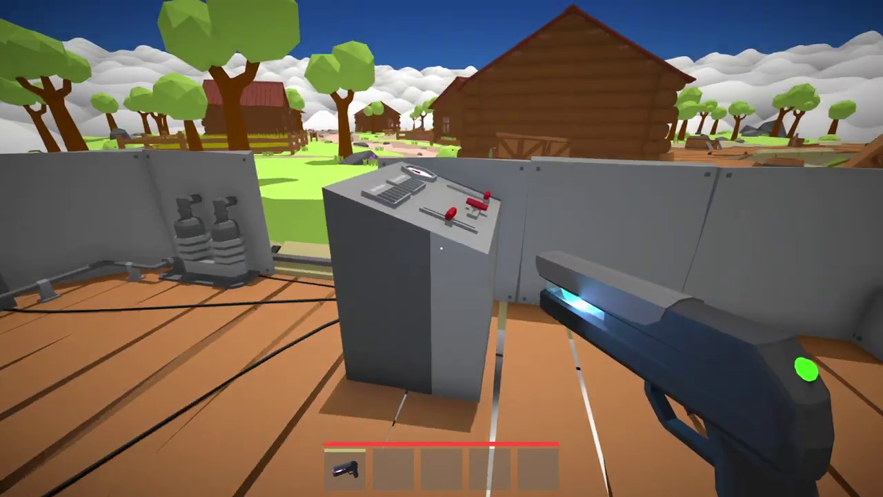
{"action": "key", "text": "w"}
{"action": "key", "text": "a"}
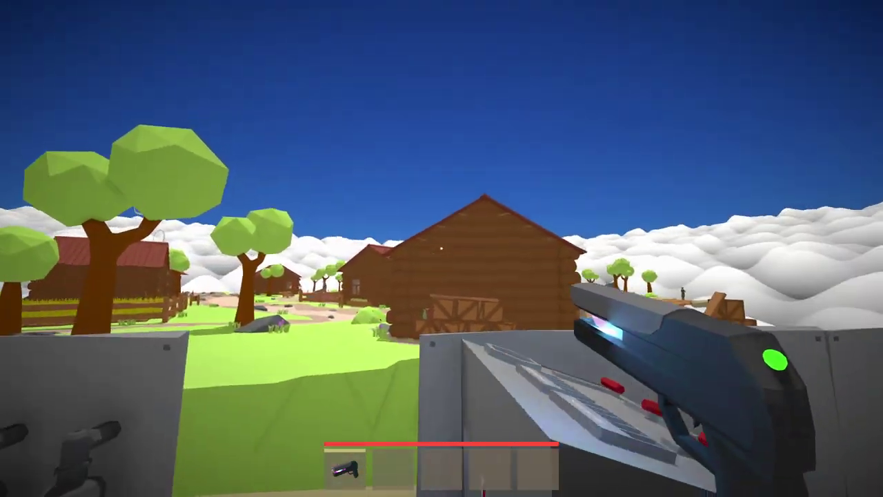
{"action": "left_click", "coordinate": [442, 248]}
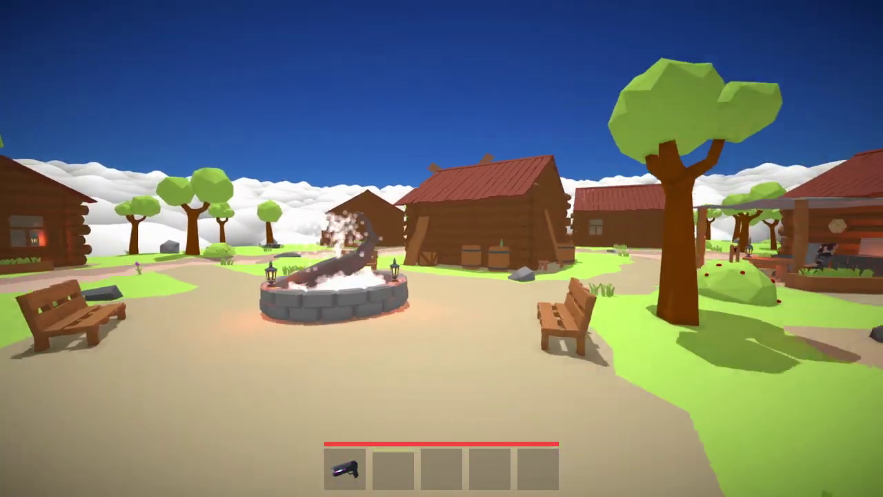
Step: Walk from the fire pit plaza between the cabins to the wooden dock, and return along the dirt path to the forge
{"action": "key", "text": "w"}
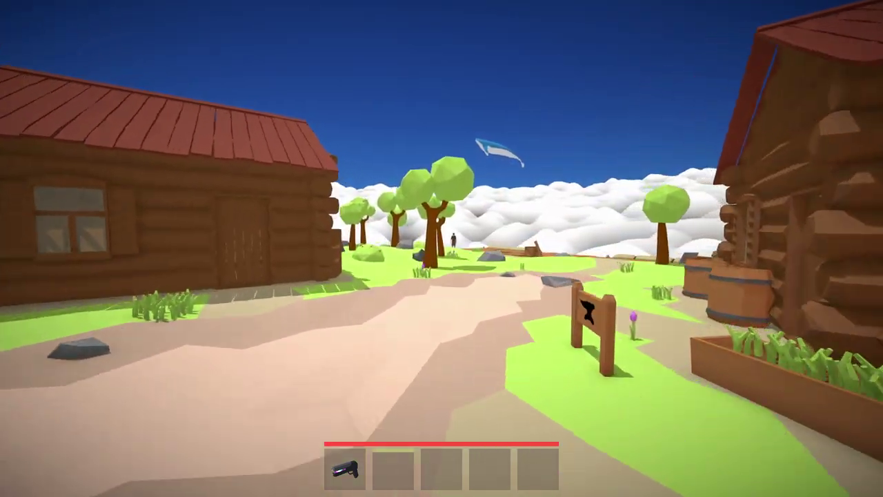
{"action": "key", "text": "w"}
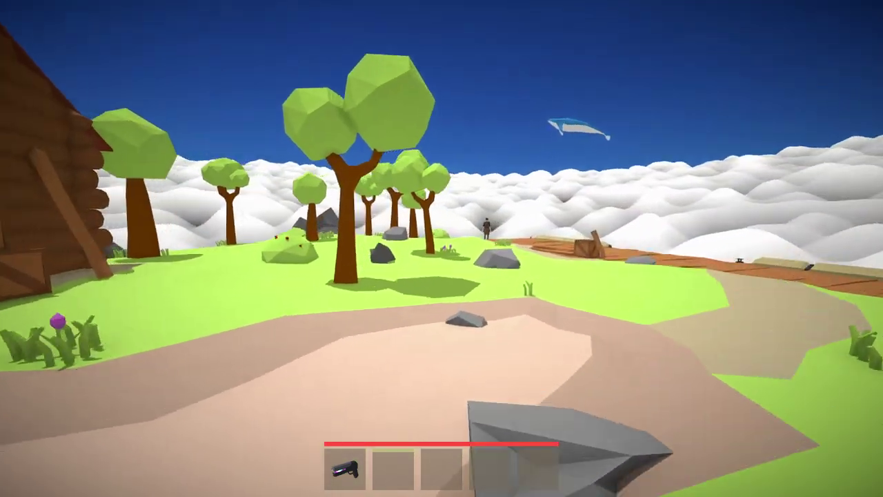
{"action": "key", "text": "w"}
{"action": "key", "text": "w"}
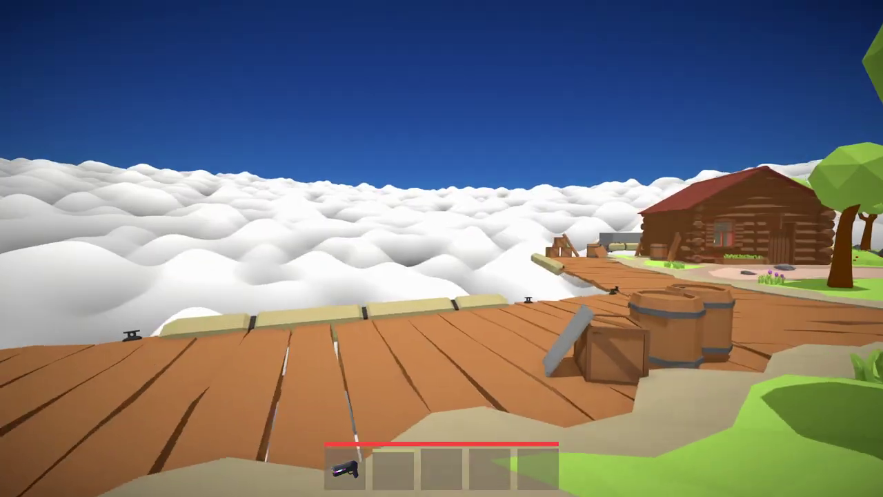
{"action": "key", "text": "w"}
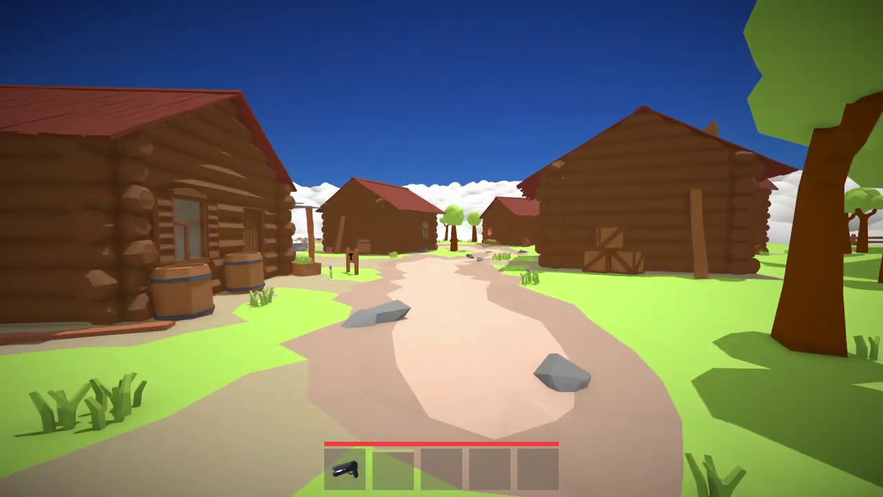
{"action": "key", "text": "w"}
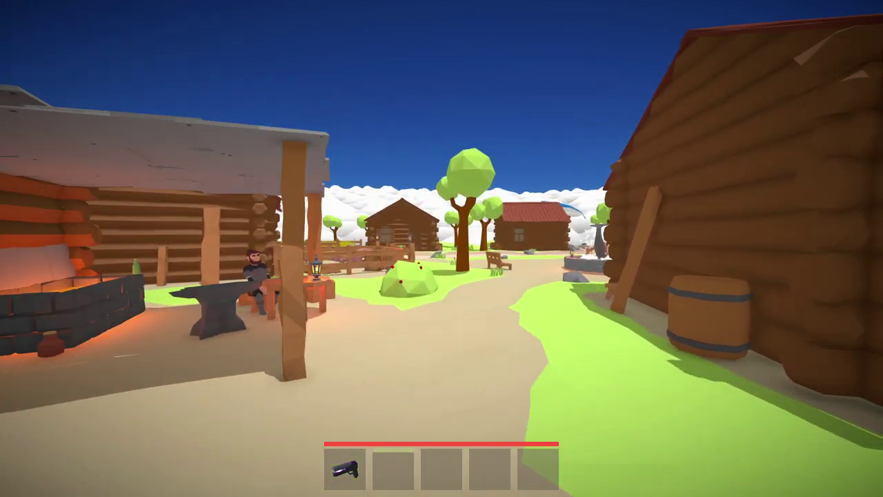
Step: Read the Cloud In A Bottle and Shadow Bulb descriptions in the inventory while walking past the forge and fire pit
{"action": "key", "text": "i"}
{"action": "key", "text": "w"}
{"action": "mouse_move", "coordinate": [578, 232]}
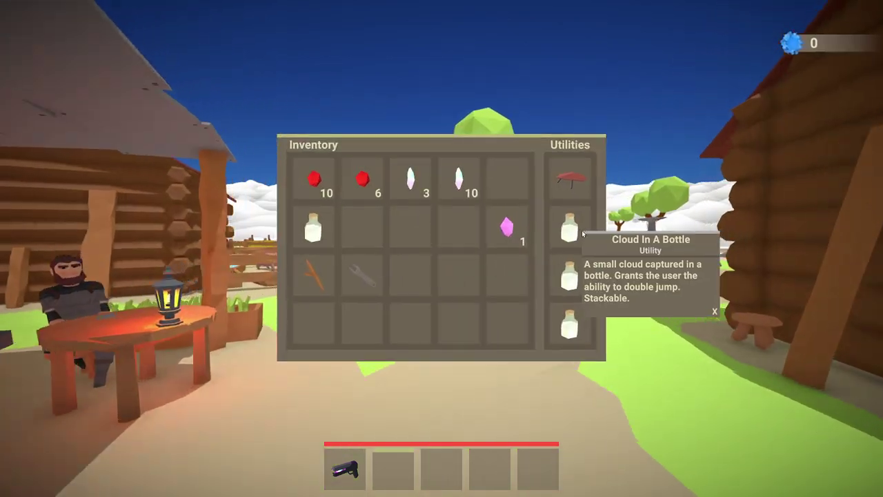
{"action": "key", "text": "w"}
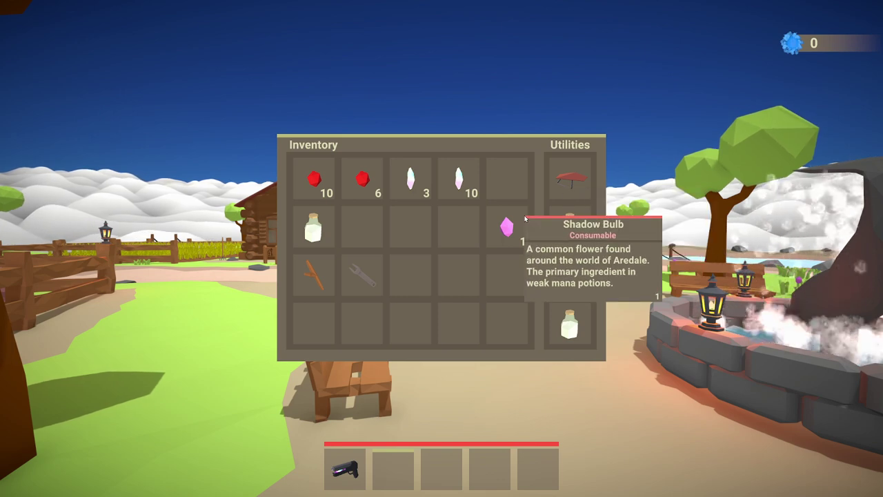
{"action": "key", "text": "w"}
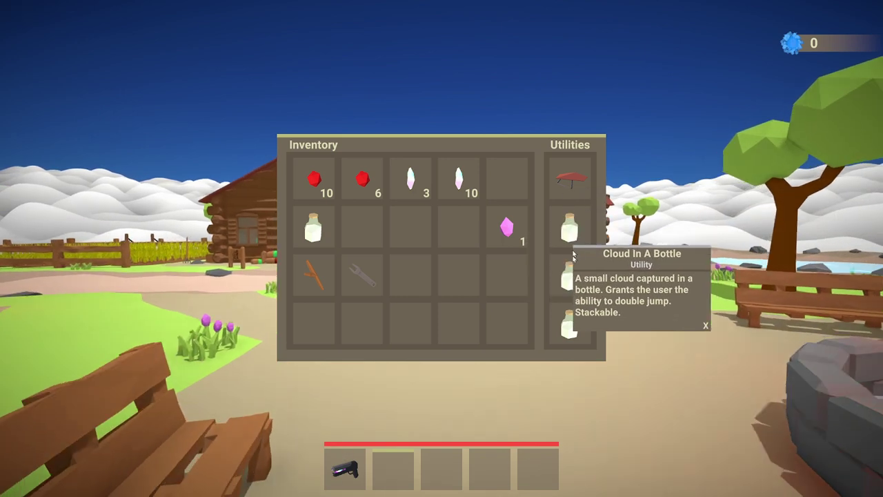
{"action": "key", "text": "w"}
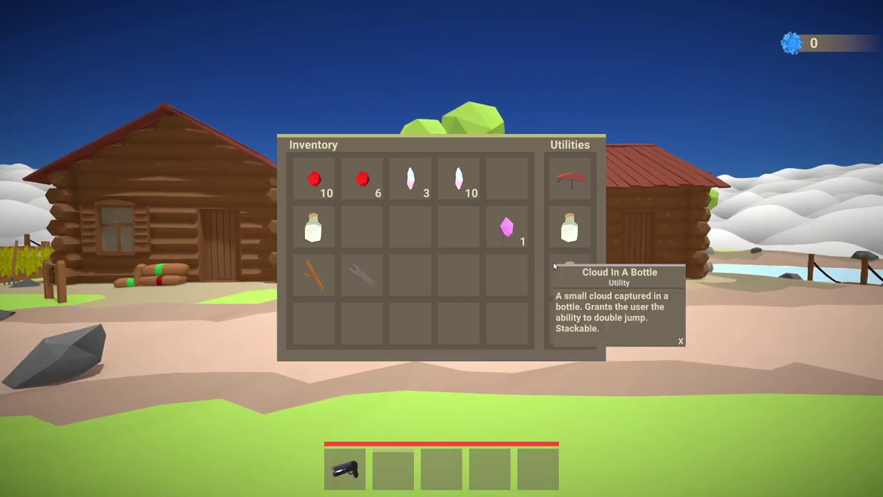
{"action": "key", "text": "w"}
Step: Try the mid-air jumps above the dirt path, checking the equipped Cloud In A Bottle utilities between attempts
{"action": "key", "text": "Tab"}
{"action": "key", "text": "space"}
{"action": "key", "text": "space"}
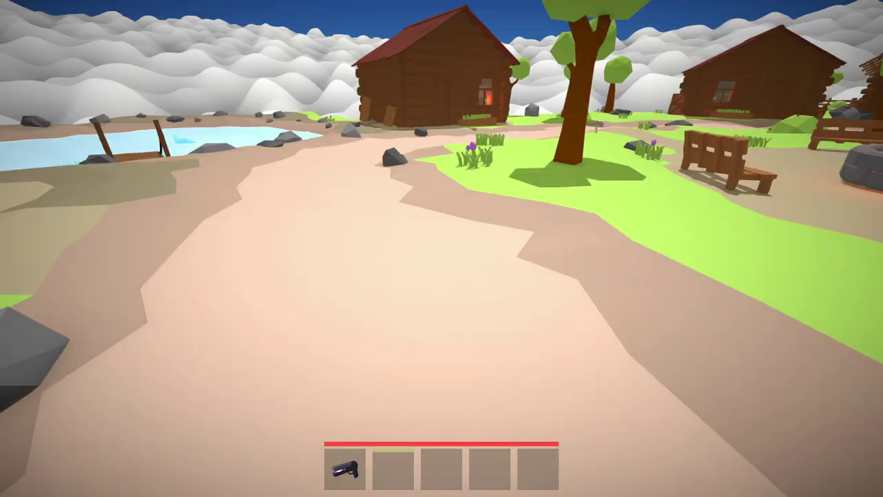
{"action": "key", "text": "Tab"}
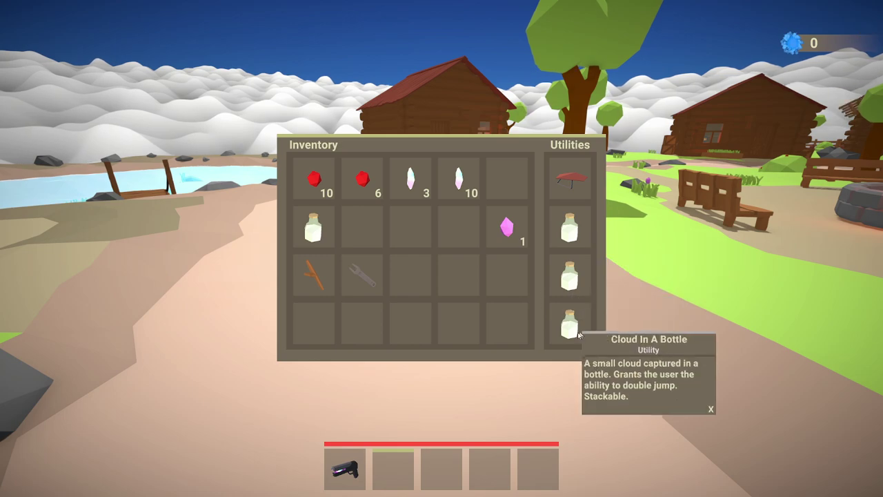
{"action": "key", "text": "Tab"}
{"action": "key", "text": "space"}
{"action": "key", "text": "space"}
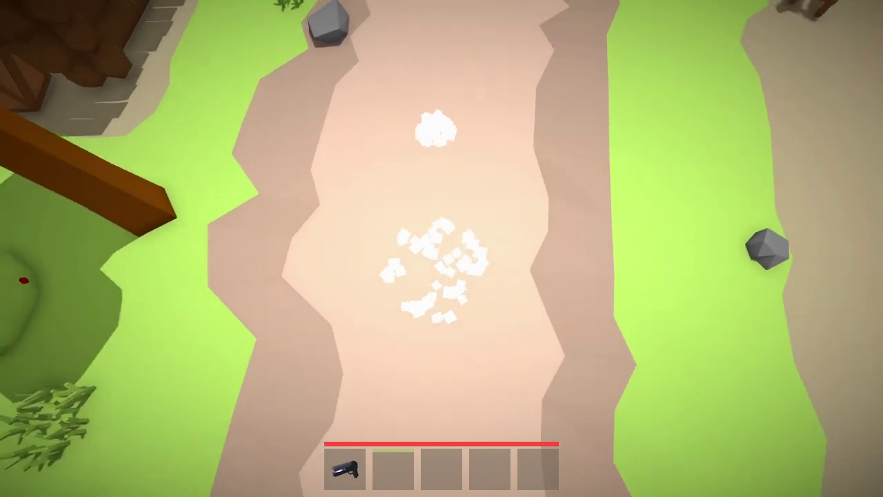
Step: Read the Glider's description, and jump above the cabin roofs near the pond to glide back down
{"action": "key", "text": "Tab"}
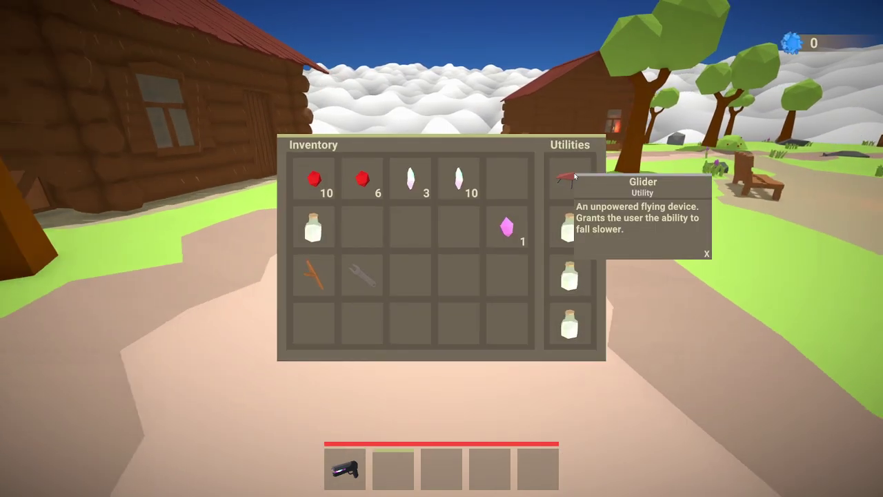
{"action": "key", "text": "w"}
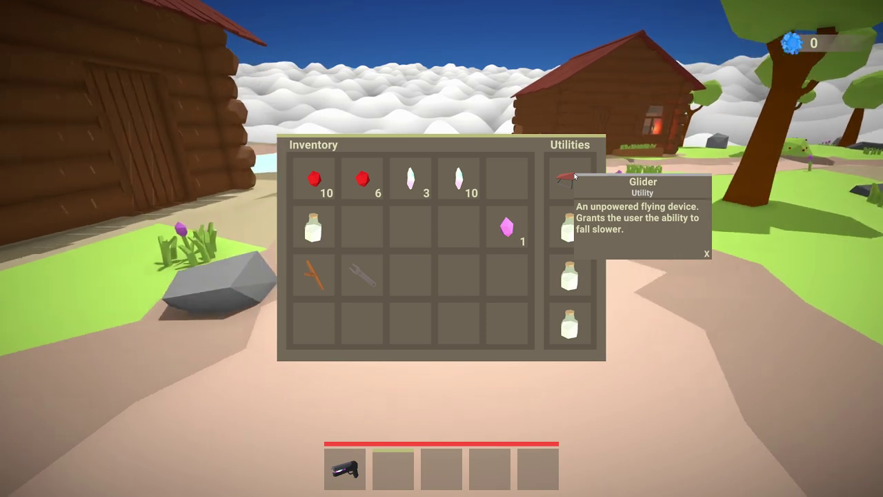
{"action": "key", "text": "Tab"}
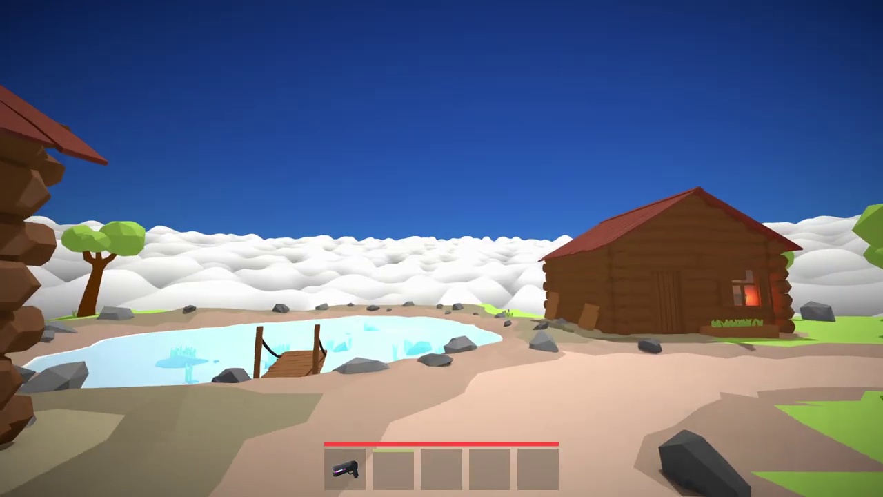
{"action": "key", "text": "space"}
{"action": "key", "text": "space"}
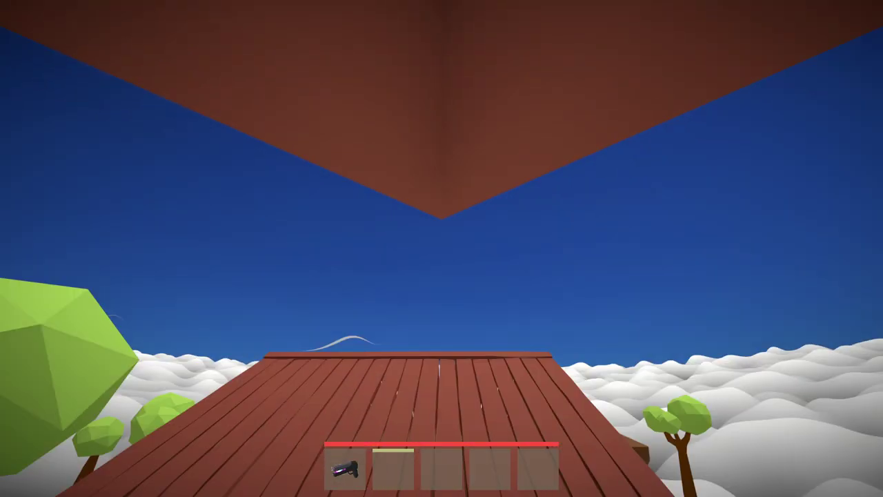
{"action": "key", "text": "space"}
{"action": "key", "text": "space"}
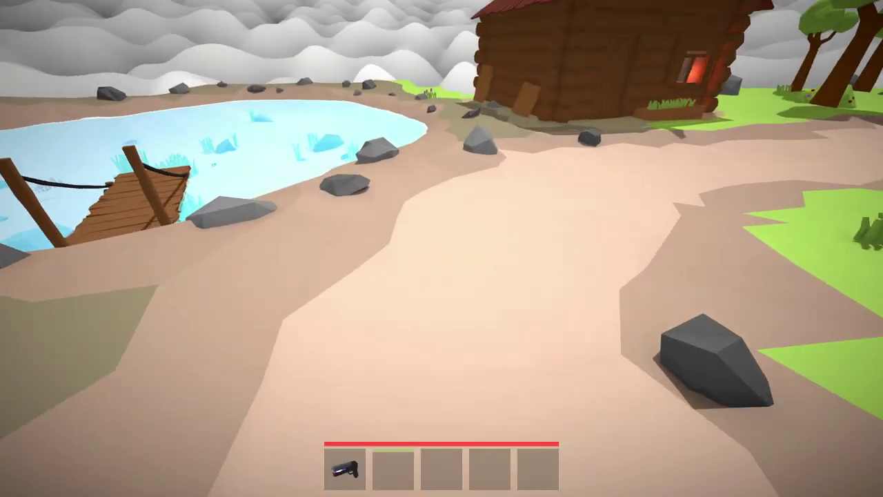
Step: Travel from the pond path to the fire pit plaza with forward jumps and glides
{"action": "key", "text": "w"}
{"action": "key", "text": "space"}
{"action": "key", "text": "w"}
{"action": "key", "text": "space"}
{"action": "key", "text": "w"}
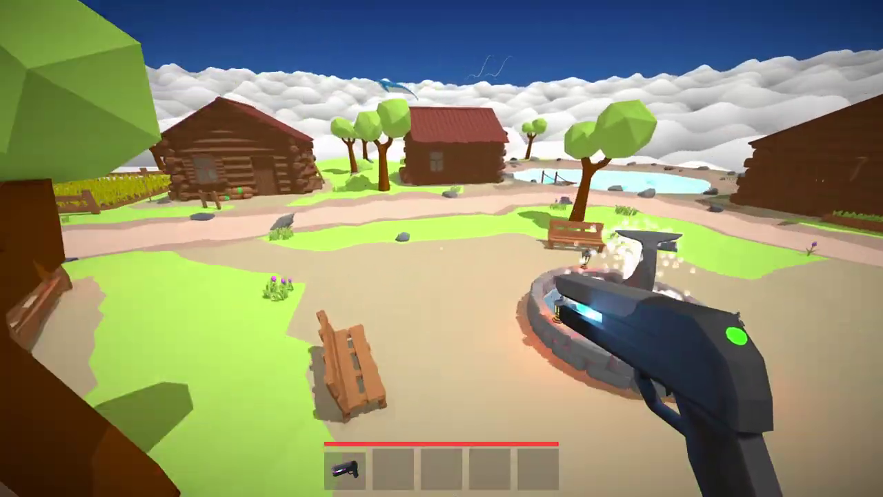
Step: Roam the village with the pistol in hand, from the plaza past the cabins and the berry bush to the dock's edge
{"action": "key", "text": "w"}
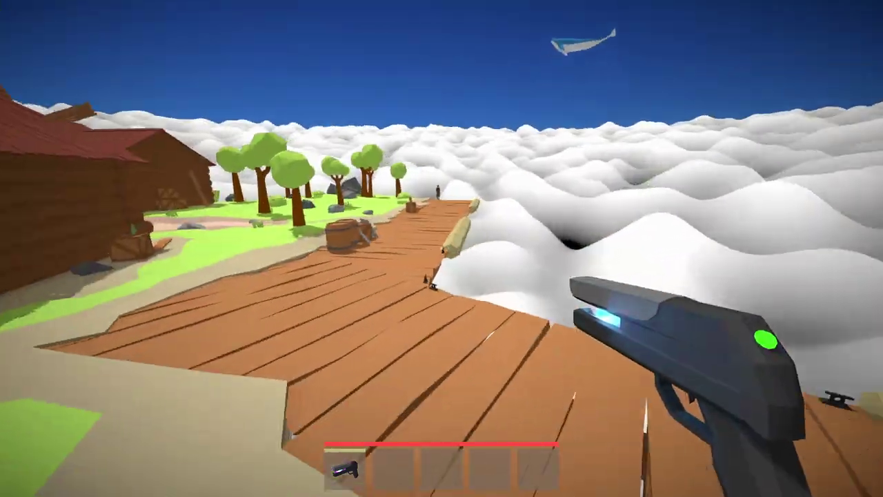
{"action": "key", "text": "w"}
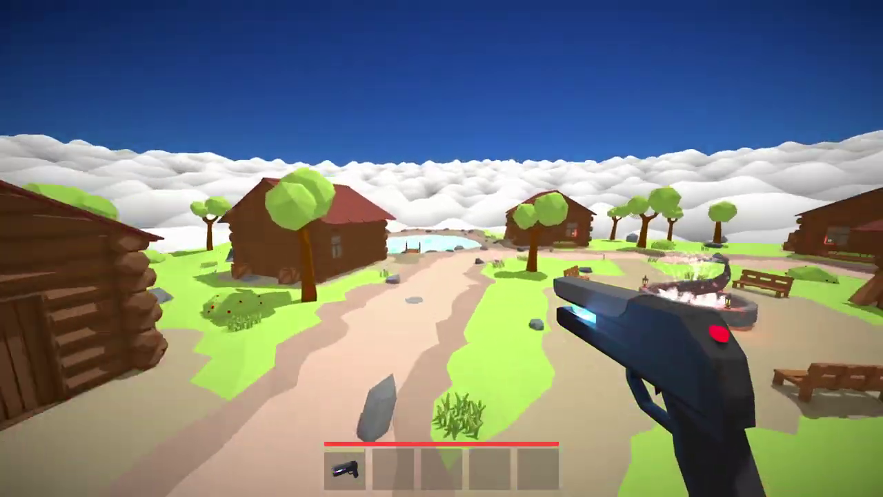
{"action": "key", "text": "w"}
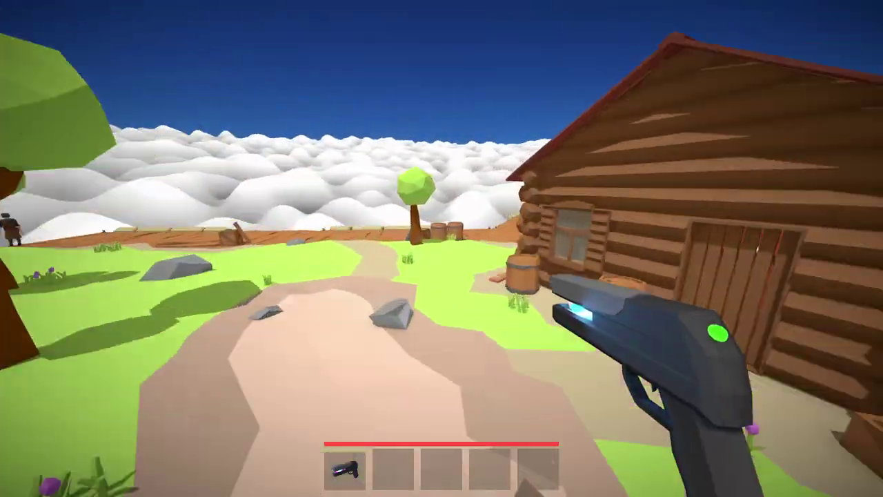
{"action": "key", "text": "w"}
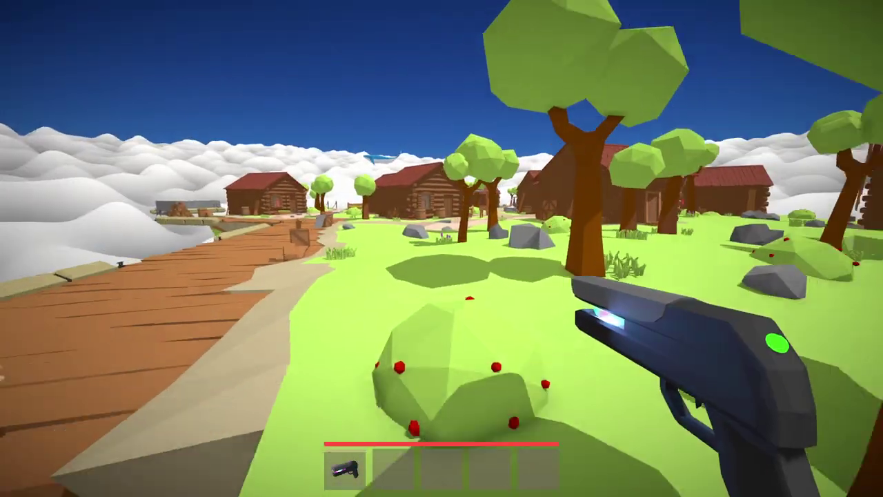
{"action": "key", "text": "w"}
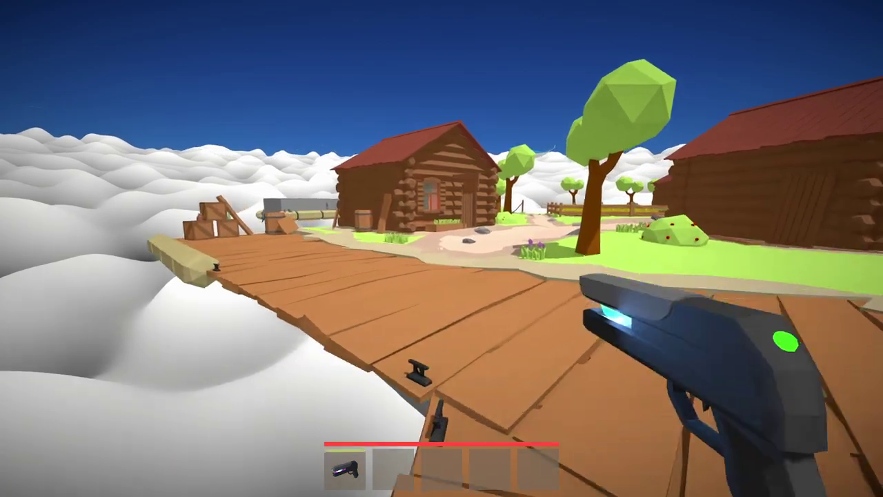
Step: Board the airship, fly it along the island's edge to the rope bridge, and pull the throttle lever down to stop
{"action": "key", "text": "w"}
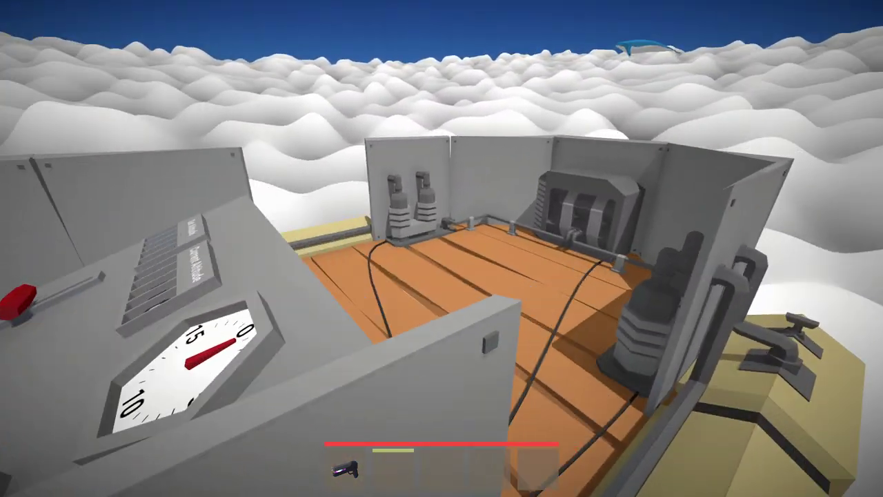
{"action": "key", "text": "d"}
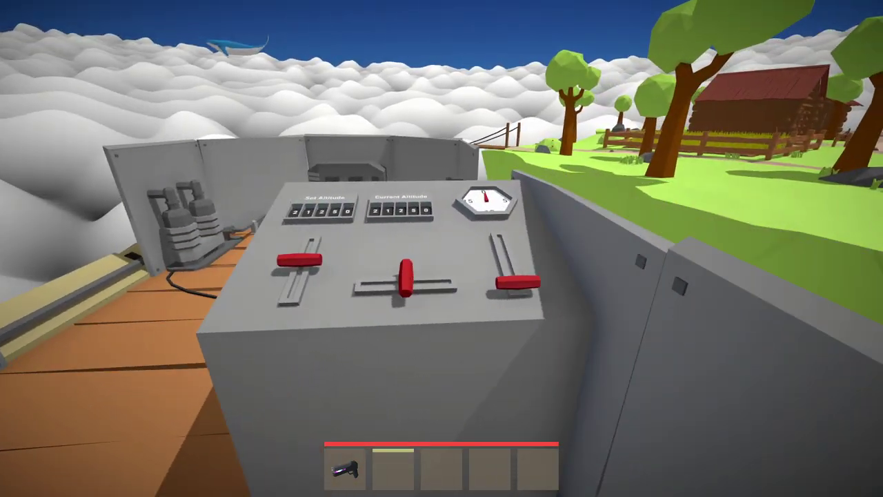
{"action": "key", "text": "w"}
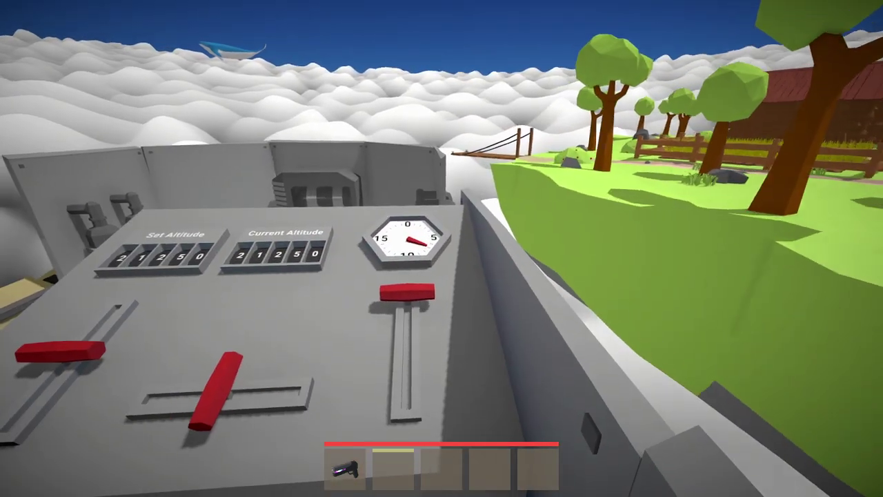
{"action": "key", "text": "s"}
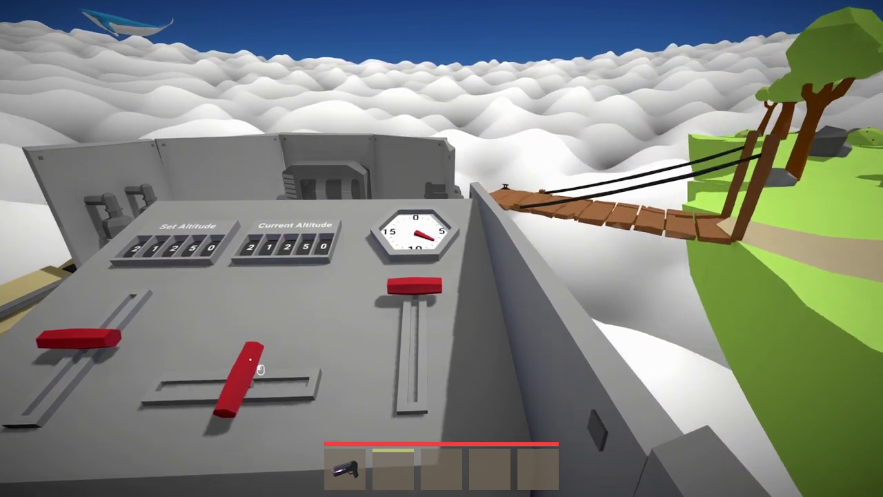
{"action": "left_click_drag", "start_coordinate": [418, 297], "coordinate": [412, 413]}
Step: Moor the airship at the end of the rope bridge and step off onto the bridge's planks
{"action": "key", "text": "a"}
{"action": "key", "text": "w"}
{"action": "key", "text": "s"}
{"action": "key", "text": "d"}
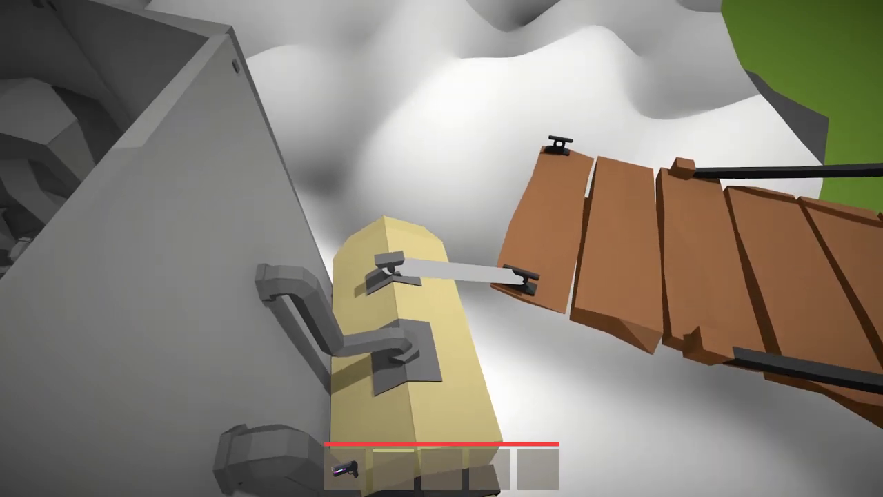
{"action": "key", "text": "w"}
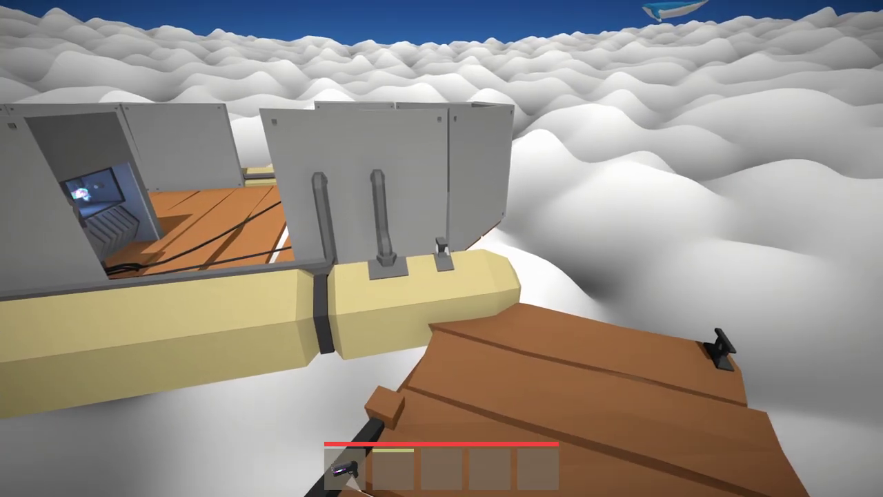
Step: Finish Magnus's dialogue, look around the butcher shop, and walk outside past the pig pen to the fire pit plaza
{"action": "key", "text": "s"}
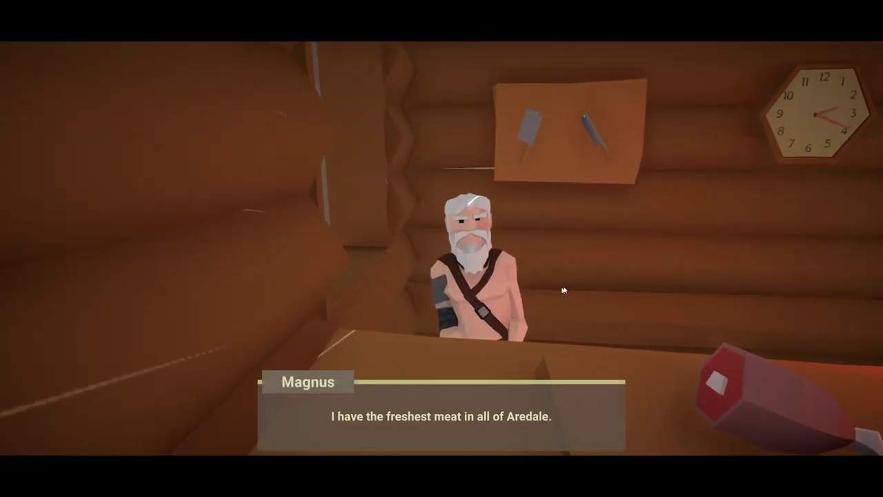
{"action": "left_click", "coordinate": [563, 287]}
{"action": "key", "text": "w"}
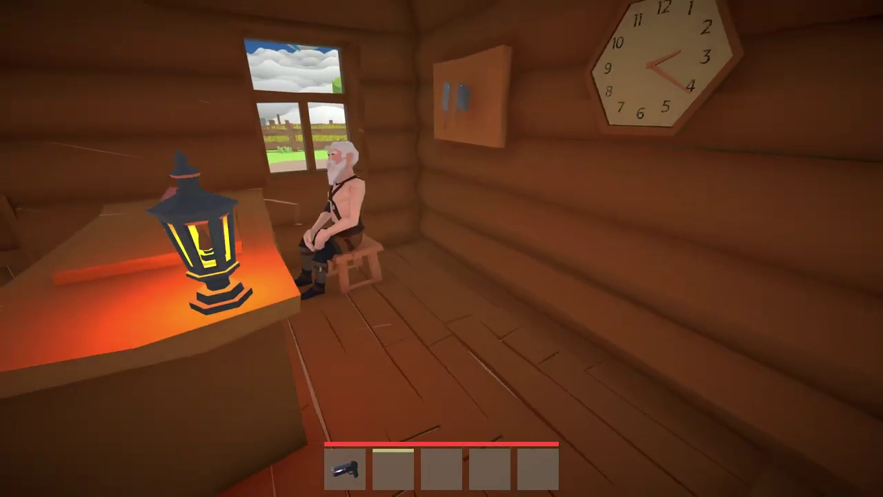
{"action": "key", "text": "w"}
{"action": "key", "text": "s"}
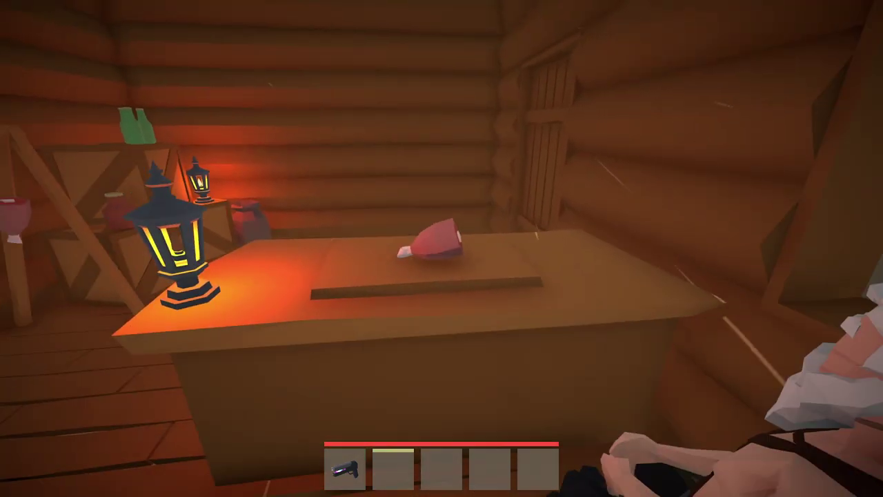
{"action": "key", "text": "w"}
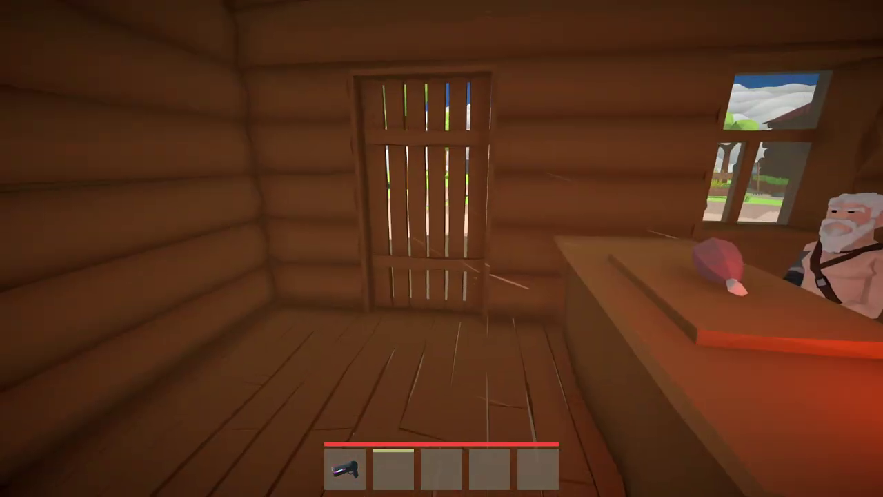
{"action": "key", "text": "w"}
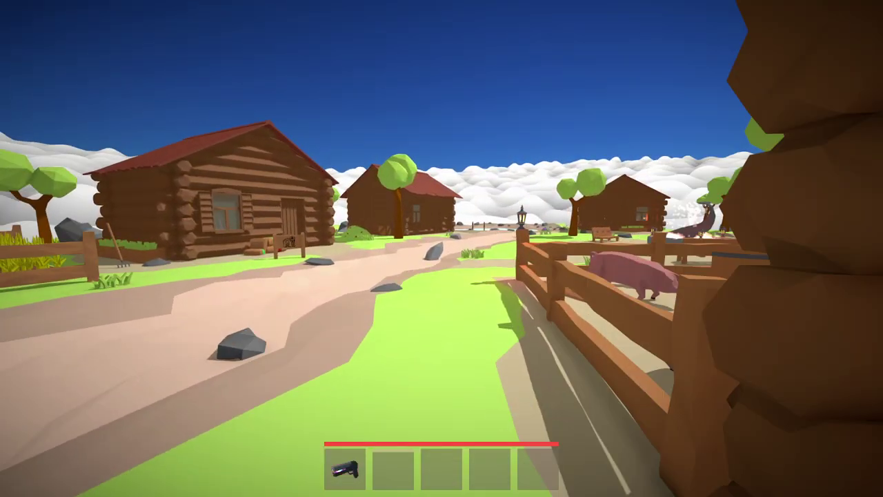
{"action": "key", "text": "w"}
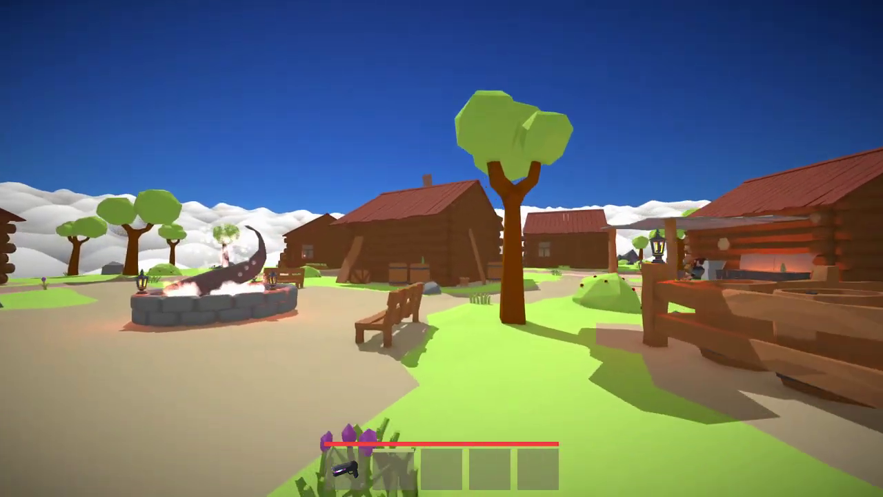
{"action": "key", "text": "w"}
Step: Open the inventory, read the descriptions of the Cloud In A Bottle utility and the wrench, and close the inventory
{"action": "key", "text": "Tab"}
{"action": "mouse_move", "coordinate": [566, 281]}
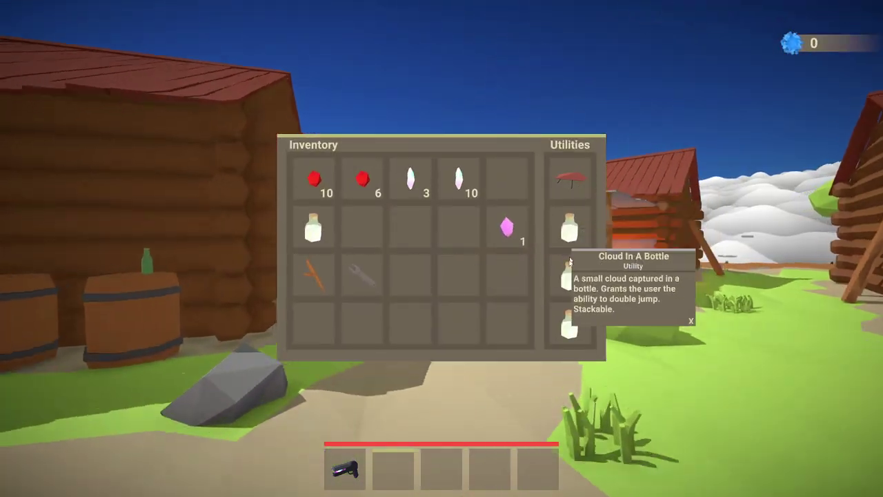
{"action": "key", "text": "w"}
{"action": "mouse_move", "coordinate": [355, 277]}
{"action": "left_mouse_down"}
{"action": "mouse_move", "coordinate": [387, 425]}
{"action": "mouse_move", "coordinate": [379, 469]}
{"action": "mouse_move", "coordinate": [359, 274]}
{"action": "left_mouse_up"}
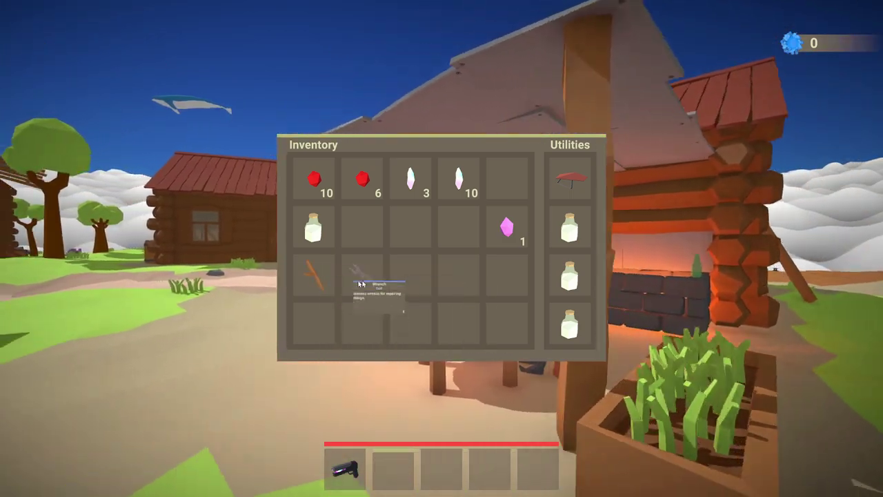
{"action": "key", "text": "i"}
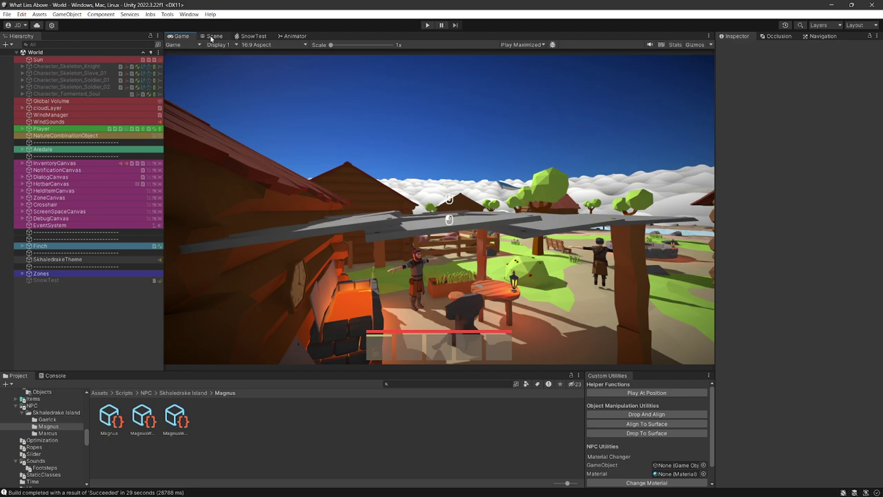
Step: Show the World scene in Unity's Scene view and inspect the village around the pig pen and fire pit
{"action": "left_click", "coordinate": [212, 38]}
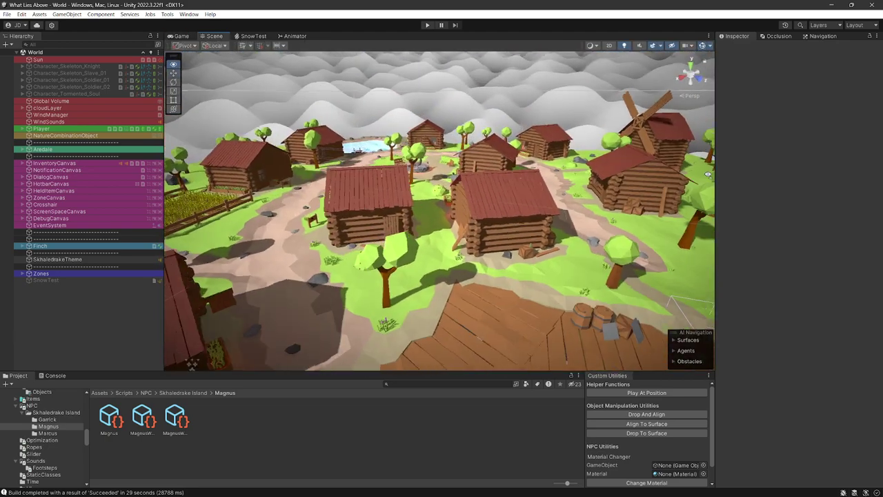
{"action": "left_click_drag", "start_coordinate": [708, 174], "coordinate": [711, 176]}
{"action": "key", "text": "w"}
{"action": "left_click_drag", "start_coordinate": [442, 297], "coordinate": [683, 295]}
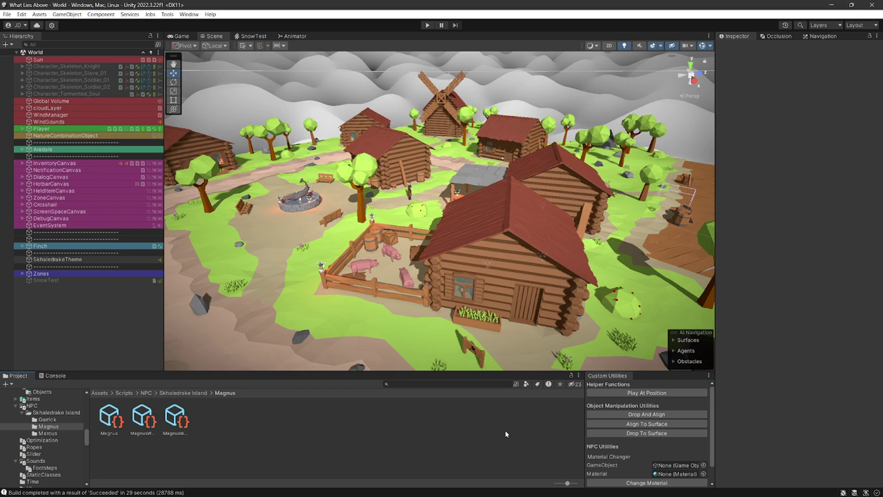
Step: Browse the NPC scripts to Skhaledrake Island's Garrick folder and inspect the Garrick object and the GarrickSchedule asset
{"action": "left_click", "coordinate": [176, 393]}
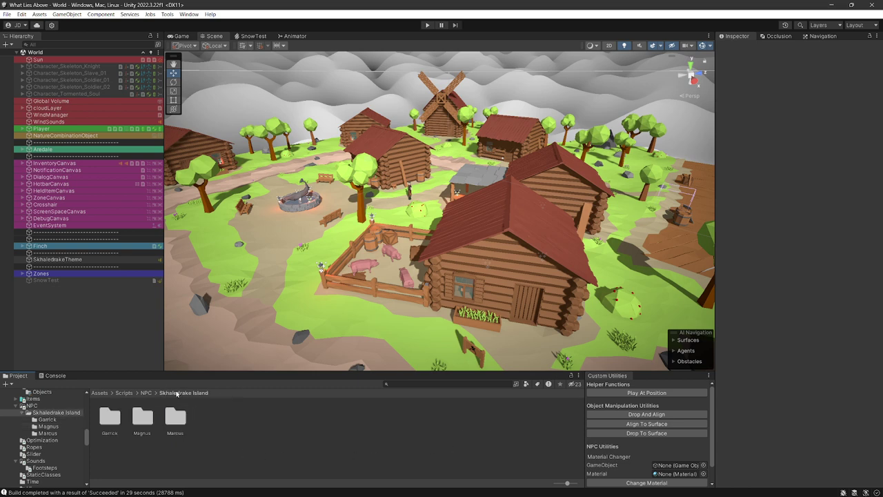
{"action": "left_click", "coordinate": [146, 393]}
{"action": "double_click", "coordinate": [117, 418]}
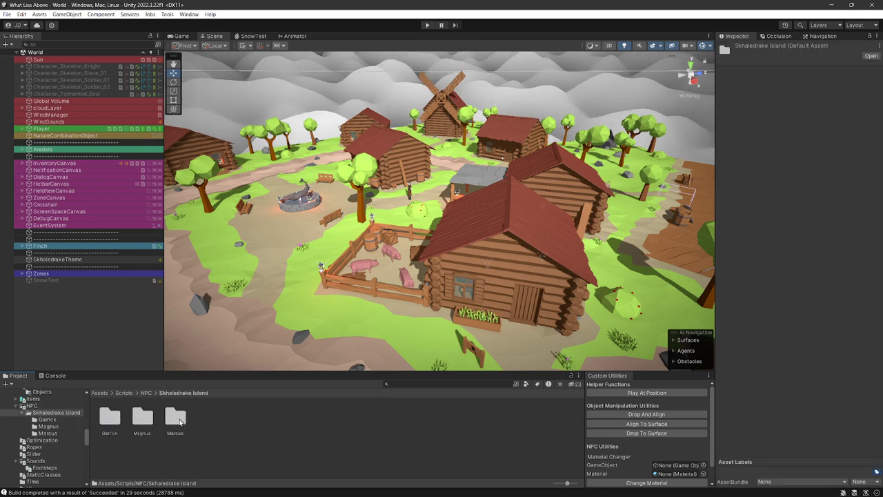
{"action": "double_click", "coordinate": [112, 416]}
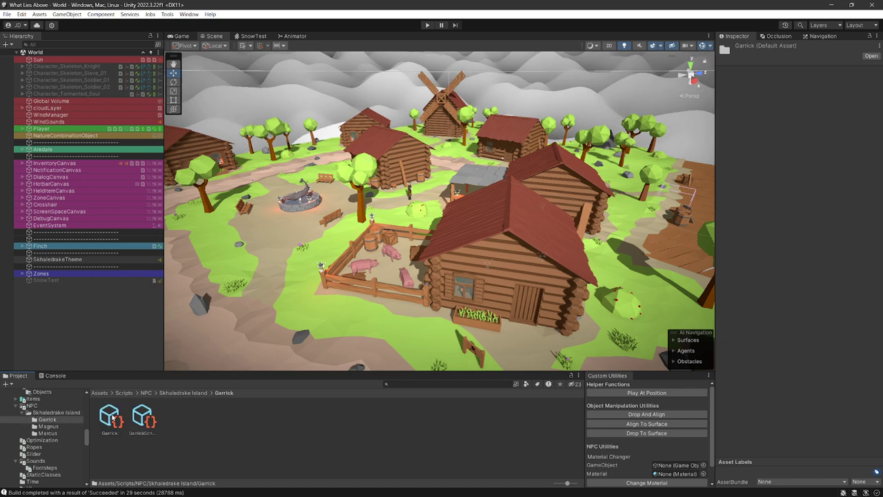
{"action": "left_click", "coordinate": [111, 416]}
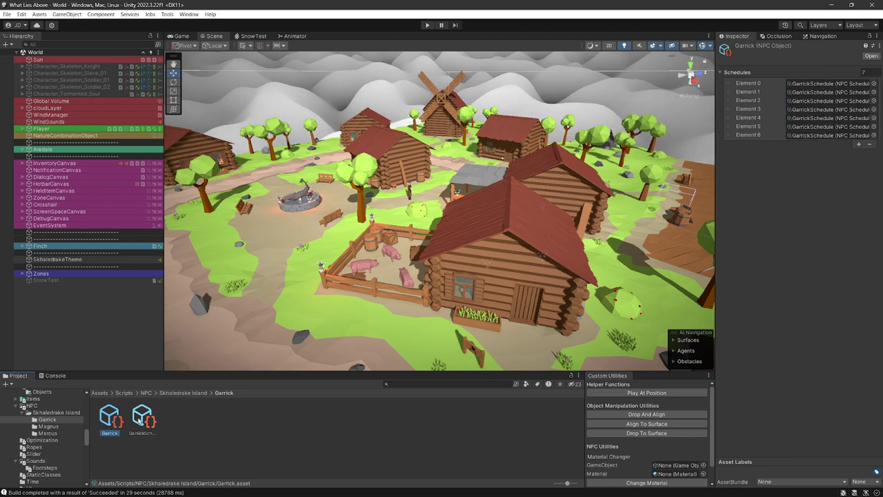
{"action": "left_click", "coordinate": [140, 420]}
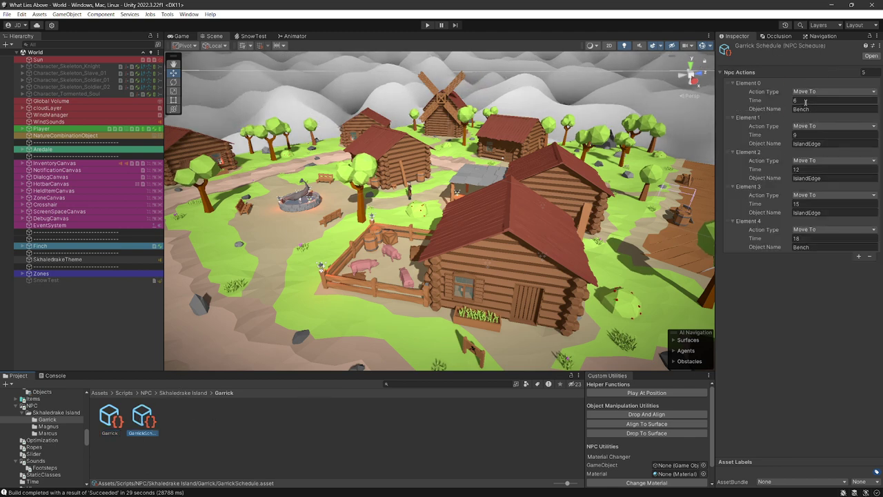
Step: Examine the plaza, its benches and the surrounding paths in the scene alongside the Move To actions of Garrick's schedule
{"action": "left_click_drag", "start_coordinate": [479, 160], "coordinate": [405, 157]}
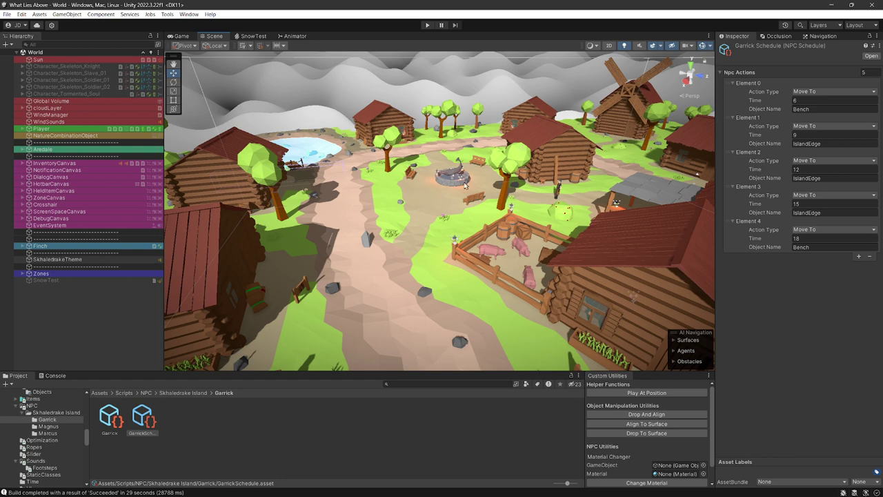
{"action": "left_click_drag", "start_coordinate": [475, 174], "coordinate": [478, 166]}
{"action": "left_click_drag", "start_coordinate": [443, 207], "coordinate": [445, 208]}
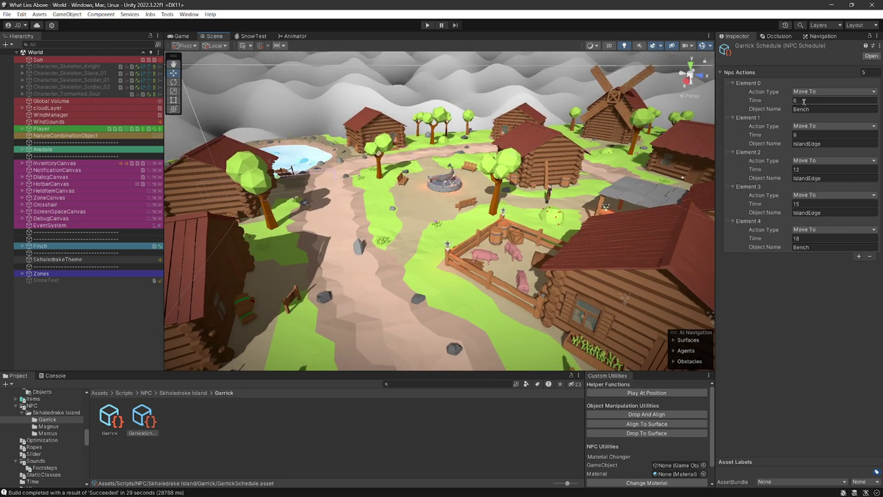
{"action": "left_click_drag", "start_coordinate": [402, 255], "coordinate": [410, 266]}
{"action": "left_click_drag", "start_coordinate": [434, 363], "coordinate": [478, 269]}
{"action": "left_click", "coordinate": [504, 422]}
Step: Set the play behaviour to Play Unfocused, start play mode, and show the running game in the Game view
{"action": "left_click", "coordinate": [427, 26]}
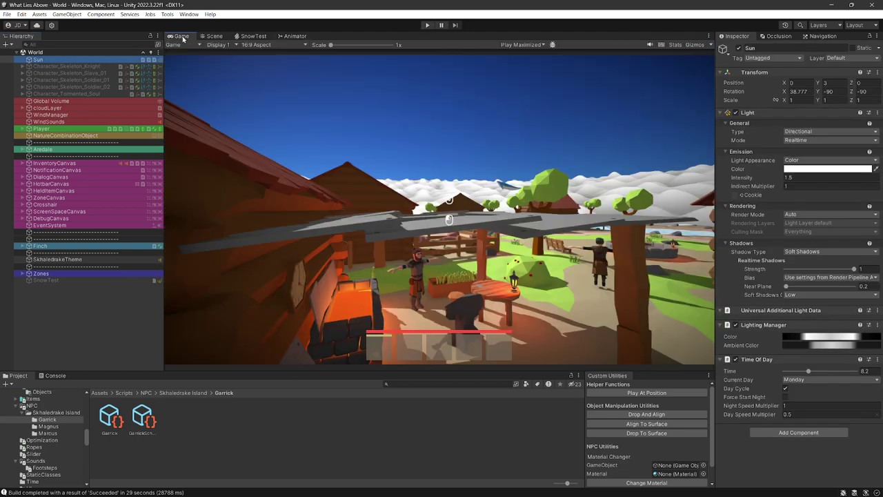
{"action": "left_click", "coordinate": [516, 45]}
{"action": "left_click", "coordinate": [530, 72]}
{"action": "left_click", "coordinate": [215, 35]}
{"action": "left_click", "coordinate": [428, 26]}
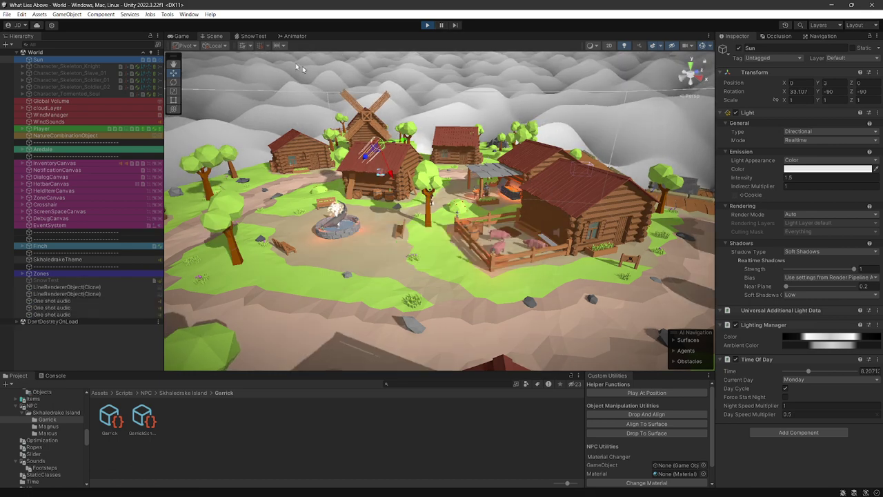
{"action": "left_click", "coordinate": [185, 35]}
Step: Follow the walking villager across the plaza to the bench beside the fire pit
{"action": "key", "text": "w"}
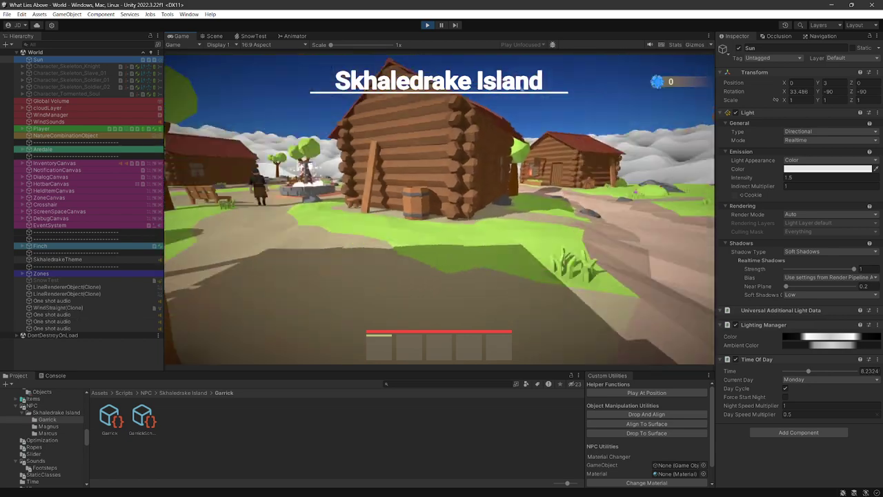
{"action": "key", "text": "w"}
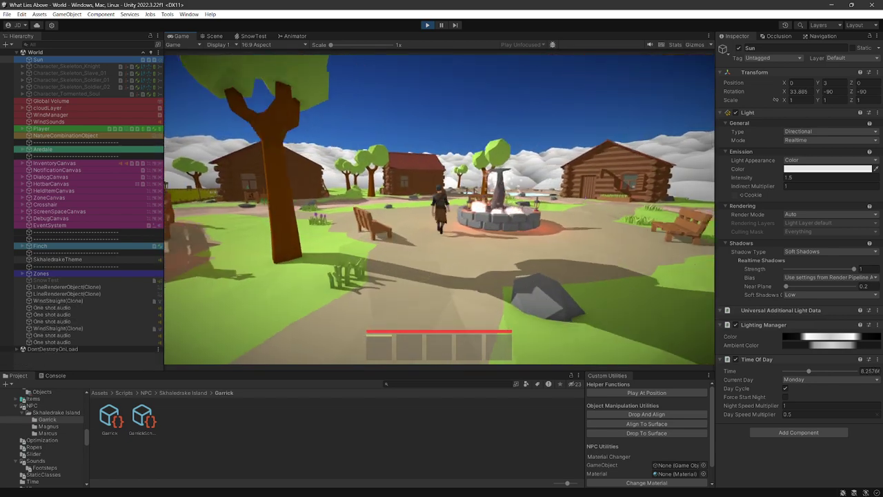
{"action": "key", "text": "w"}
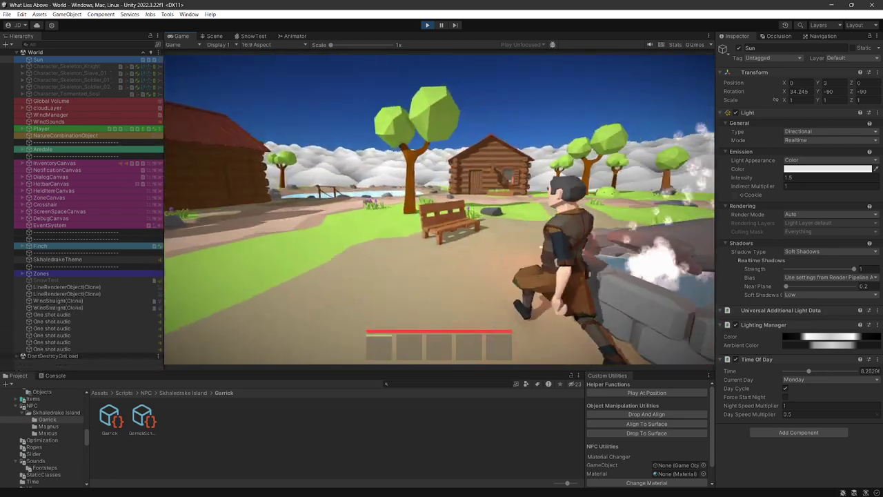
{"action": "key", "text": "w"}
{"action": "key", "text": "s"}
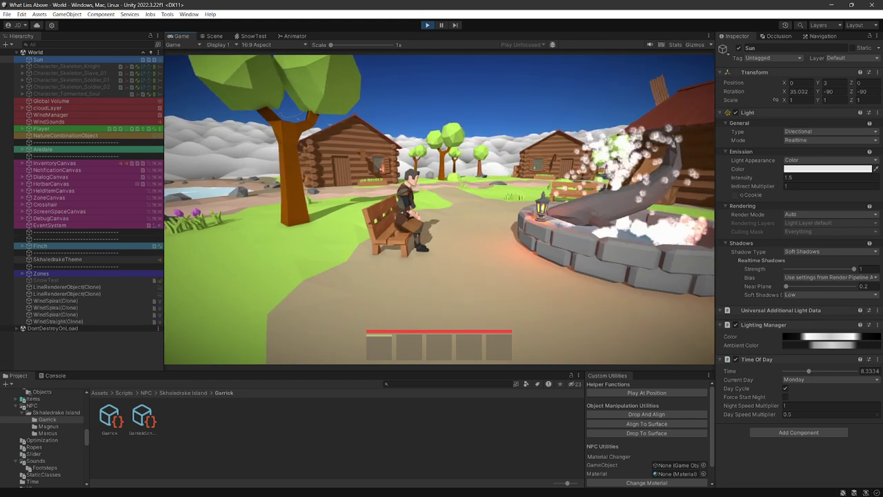
Step: Follow the villager from the bench along the plaza path through daytime and night, and stop play mode
{"action": "key", "text": "w"}
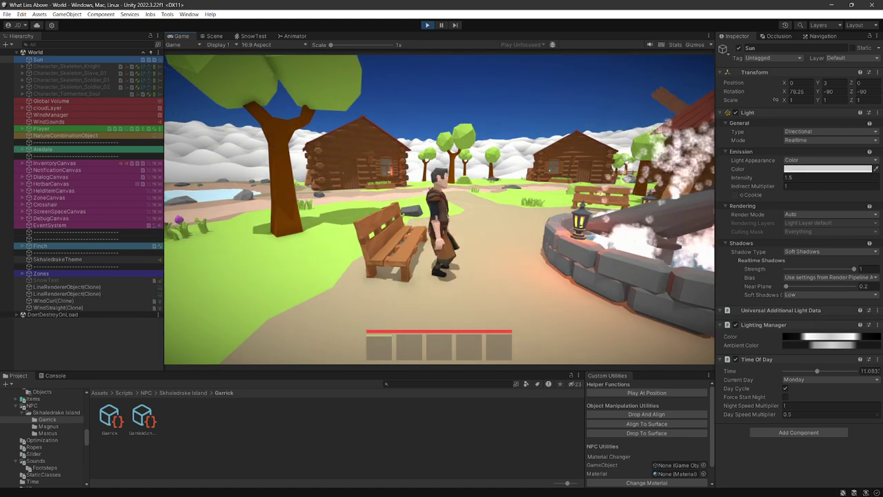
{"action": "key", "text": "s"}
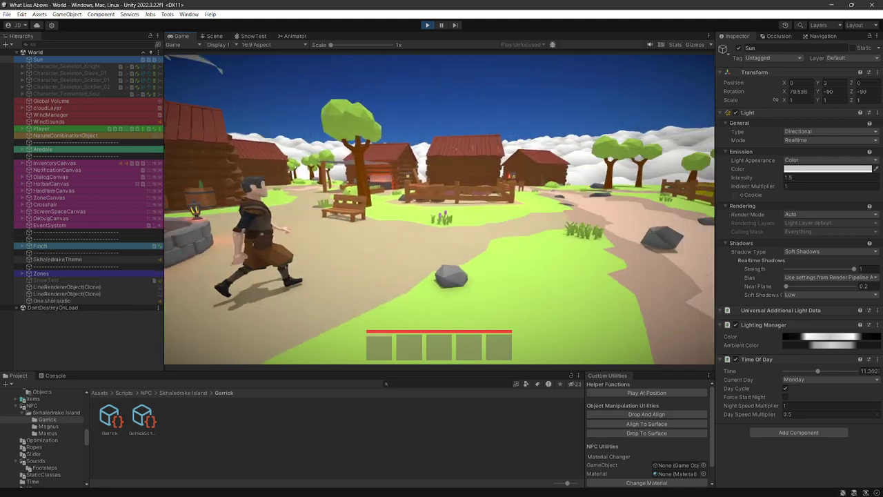
{"action": "key", "text": "w"}
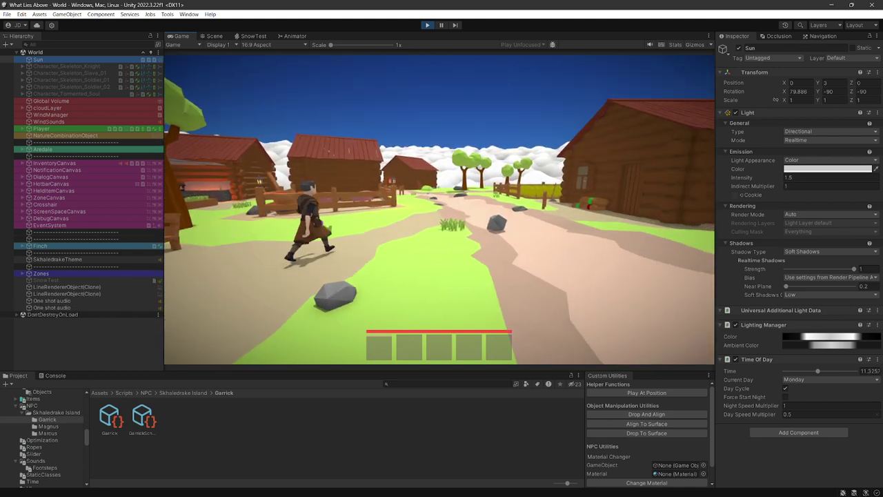
{"action": "key", "text": "w"}
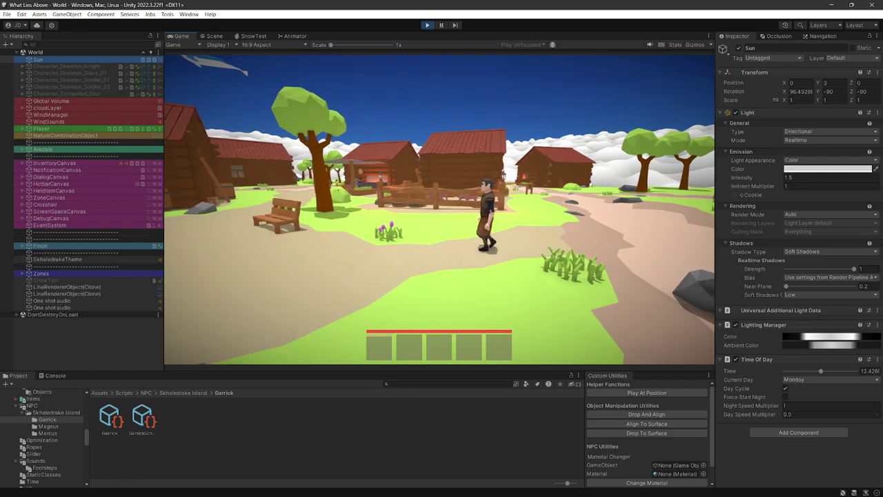
{"action": "key", "text": "w"}
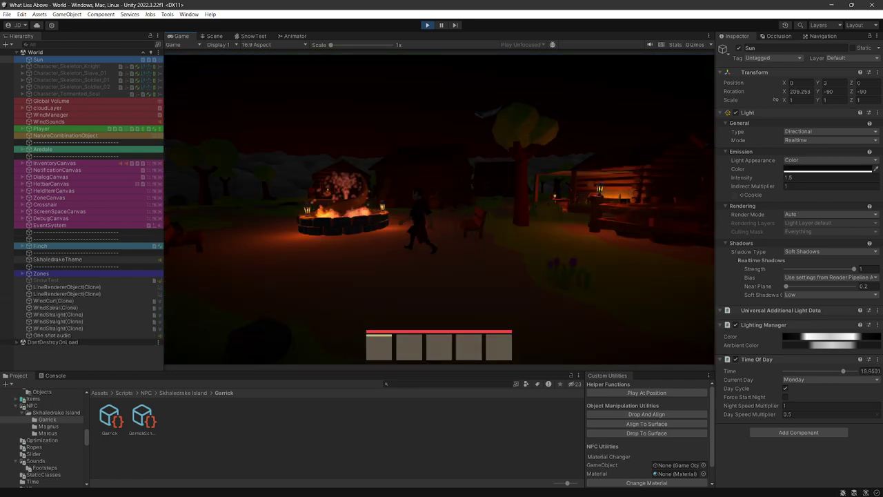
{"action": "key", "text": "a"}
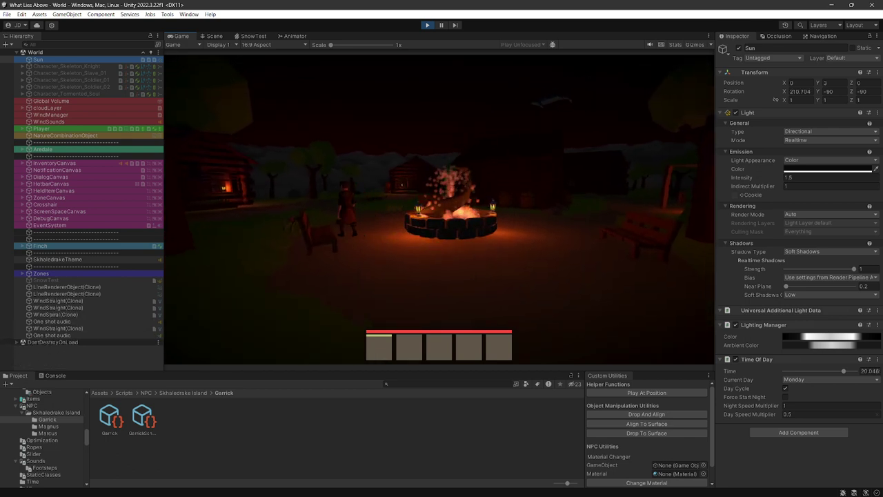
{"action": "left_click", "coordinate": [428, 26]}
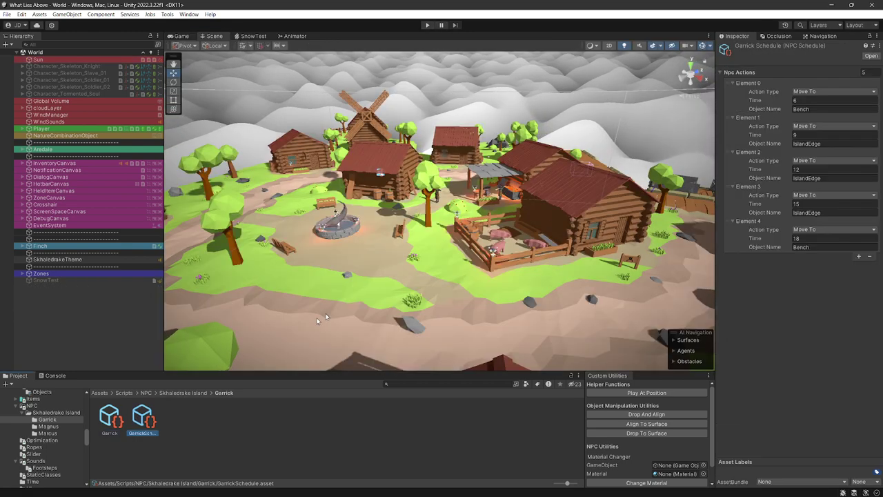
Step: Locate the schedule's Bench target in the hierarchy under Aredale, Skhaledrake Island, NavigationObjects, and select that Bench object
{"action": "left_click", "coordinate": [813, 109]}
{"action": "left_click", "coordinate": [24, 129]}
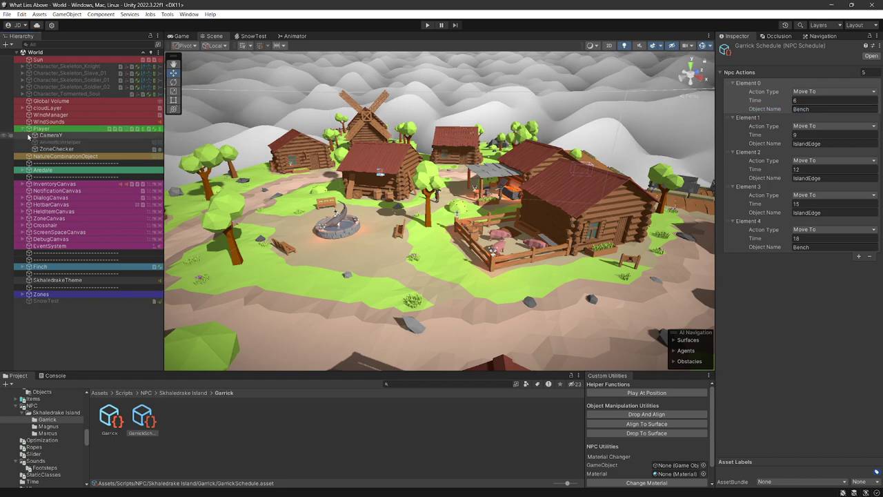
{"action": "left_click", "coordinate": [24, 129]}
{"action": "left_click", "coordinate": [23, 149]}
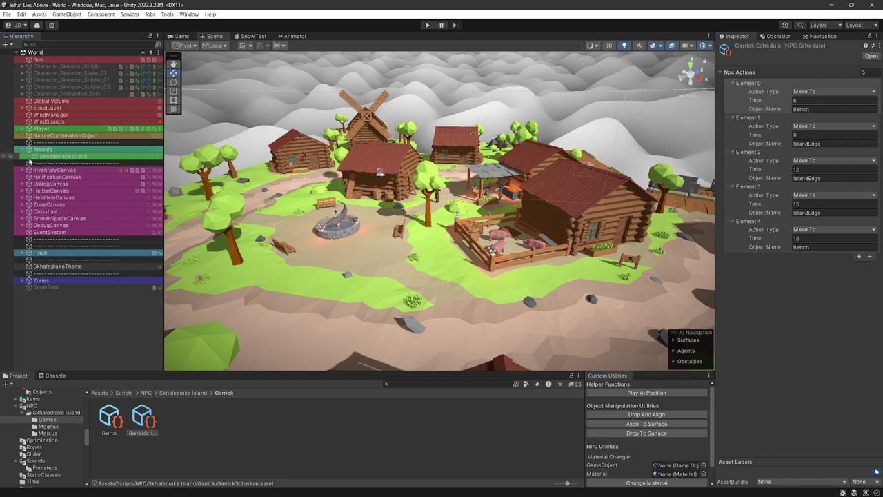
{"action": "left_click", "coordinate": [29, 156]}
{"action": "left_click", "coordinate": [61, 177]}
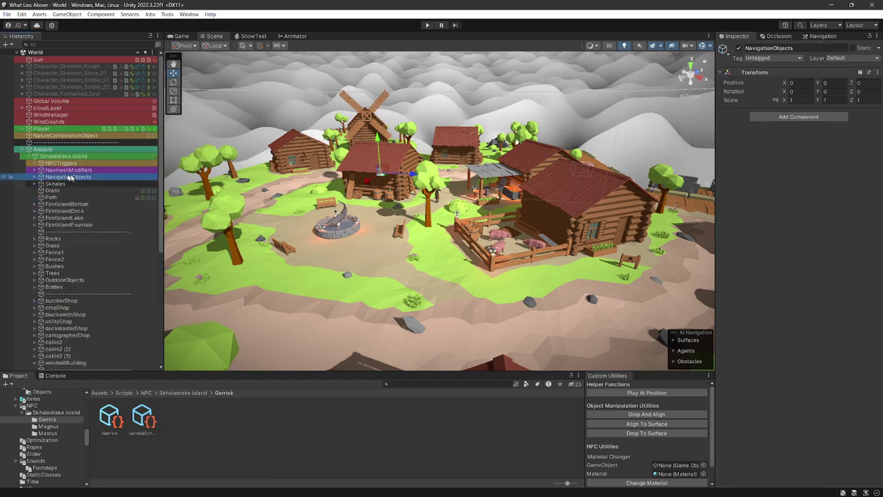
{"action": "left_click", "coordinate": [35, 177]}
{"action": "left_click", "coordinate": [64, 183]}
{"action": "left_click", "coordinate": [59, 190]}
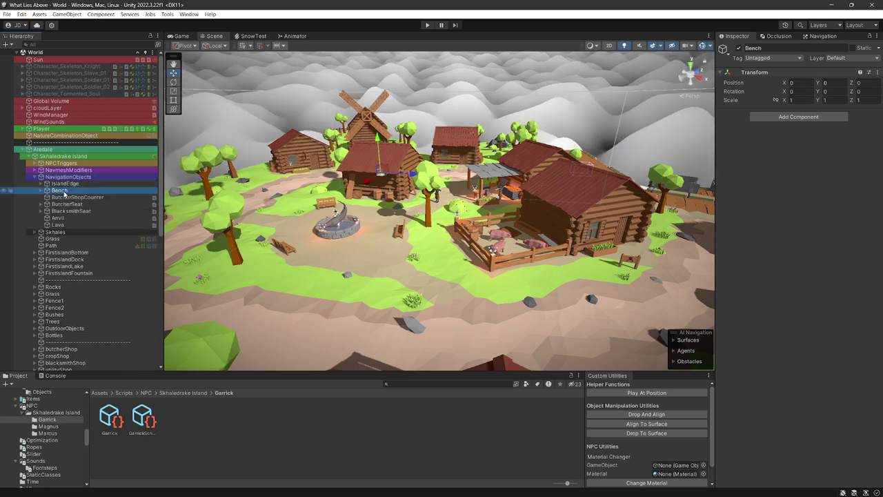
Step: Expand the Bench group and select Bench1 through Bench3 (1) together to inspect their shared Navigation Object settings
{"action": "key", "text": "Up"}
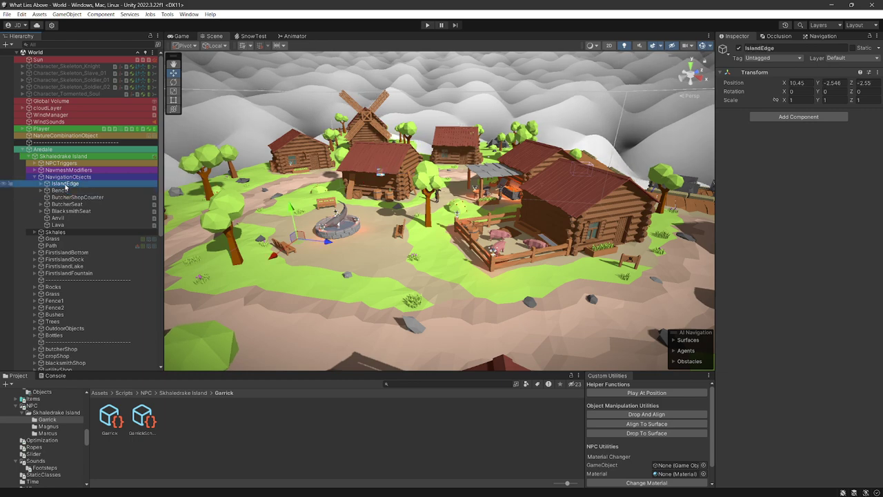
{"action": "double_click", "coordinate": [66, 189]}
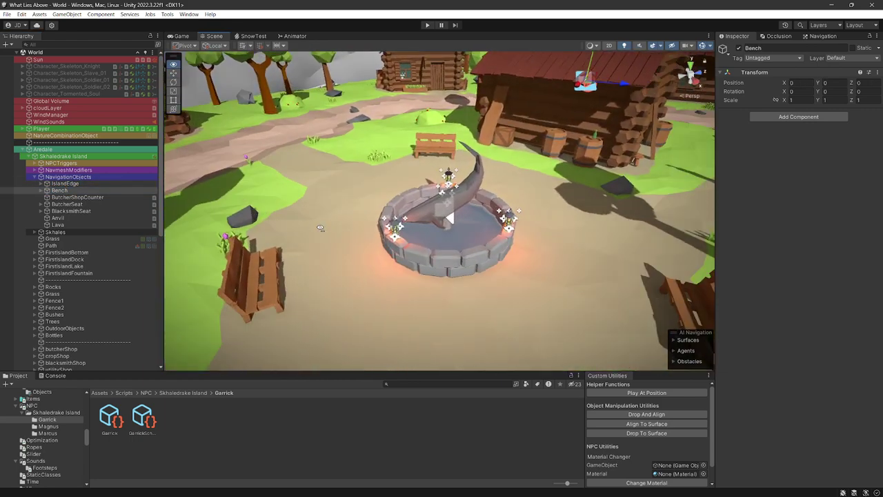
{"action": "scroll", "coordinate": [321, 228], "scroll_direction": "down", "scroll_amount": 1}
{"action": "left_click", "coordinate": [40, 190]}
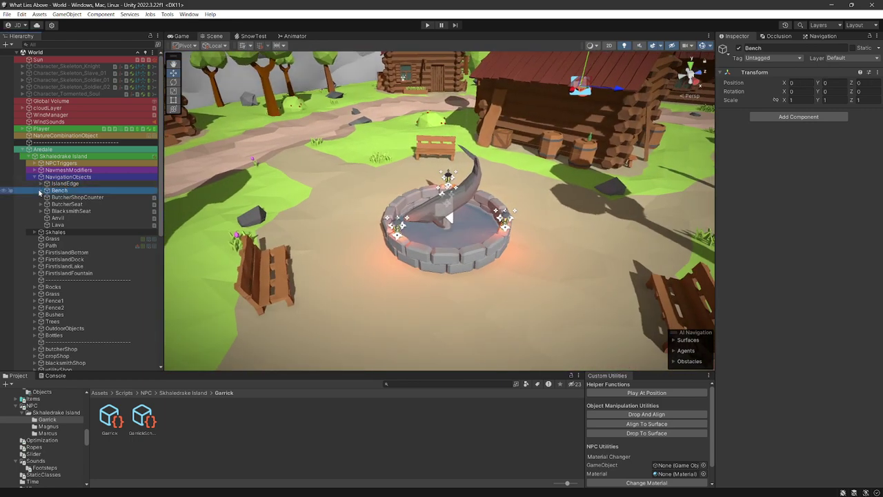
{"action": "left_click", "coordinate": [63, 197]}
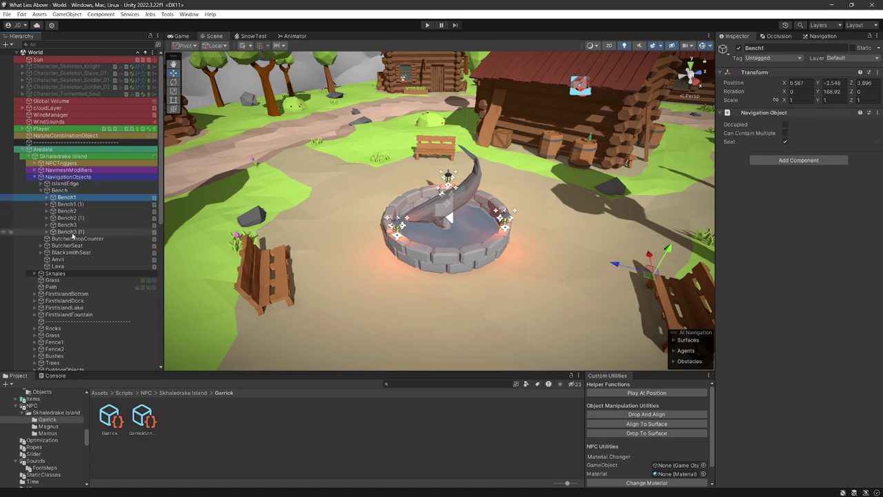
{"action": "left_click", "coordinate": [69, 232], "text": "shift"}
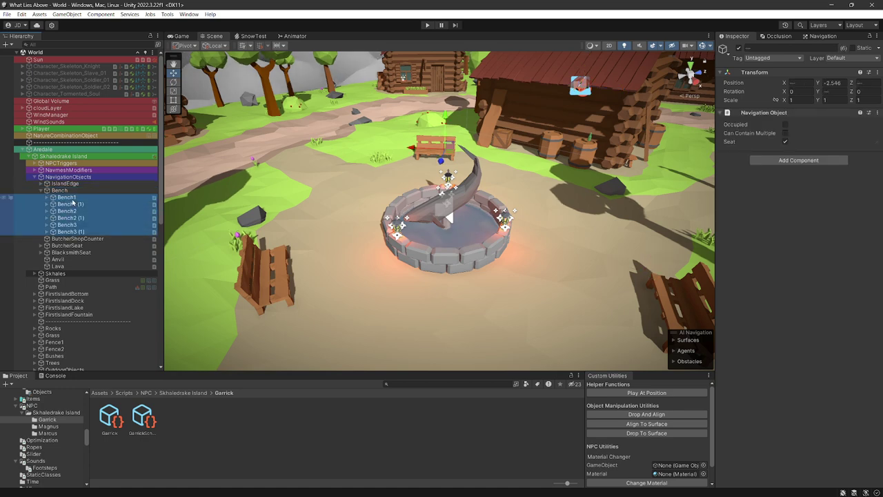
{"action": "right_click", "coordinate": [278, 226]}
{"action": "key", "text": "s"}
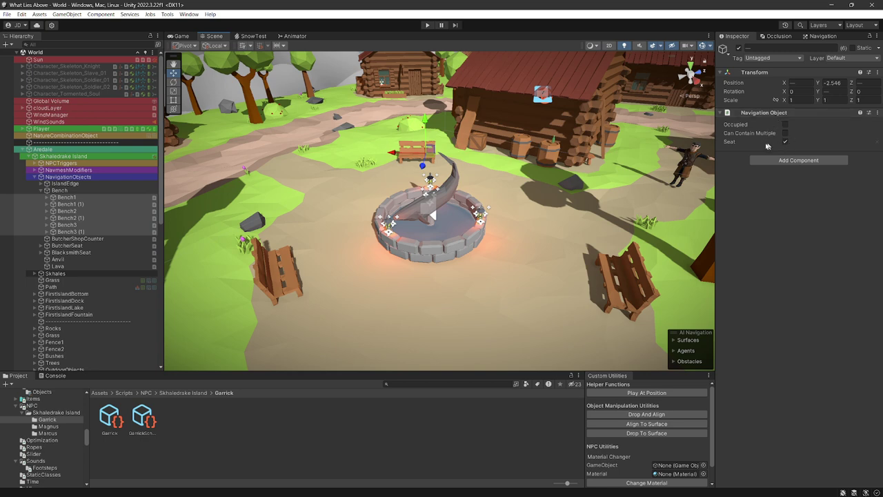
Step: Expand Bench1, frame its Seat child in the Scene view, and reselect Bench1 to check its Navigation Object settings
{"action": "left_click", "coordinate": [46, 198]}
{"action": "left_click", "coordinate": [63, 199]}
{"action": "left_click", "coordinate": [68, 204]}
{"action": "key", "text": "f"}
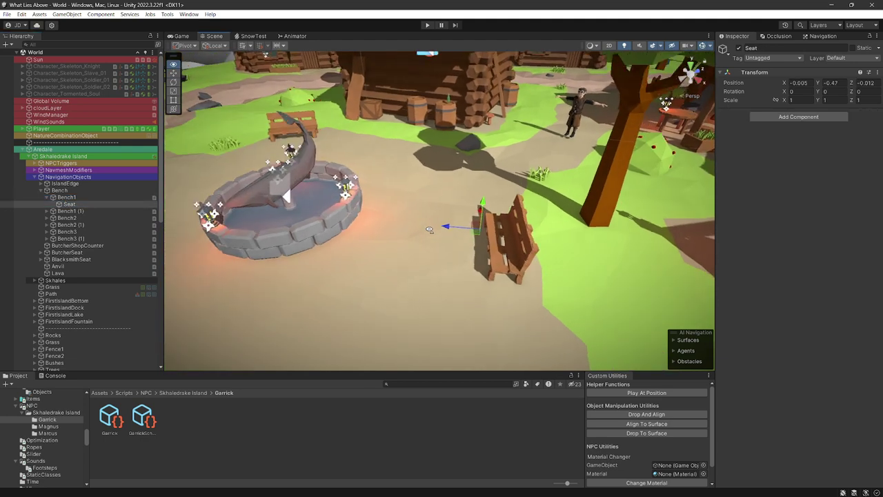
{"action": "left_click", "coordinate": [73, 198]}
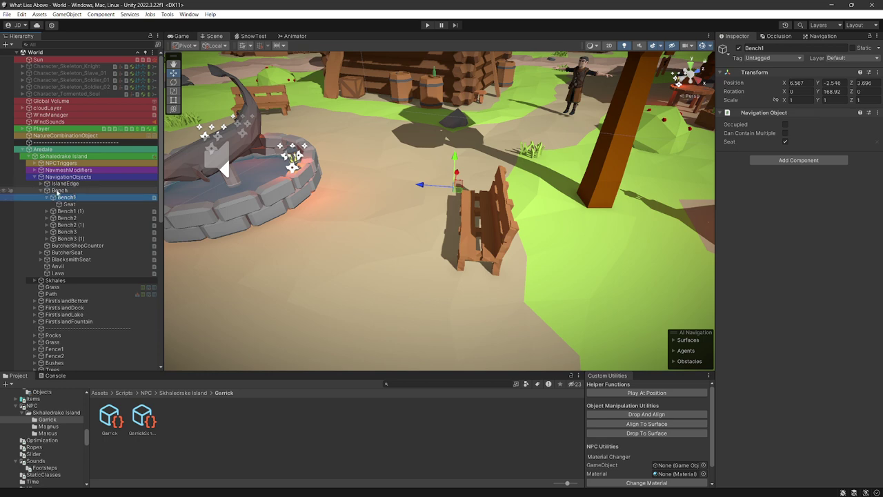
Step: Select the parent Bench group, collapse it, and frame the plaza with its benches in the Scene view
{"action": "left_click", "coordinate": [58, 191]}
{"action": "left_click", "coordinate": [53, 198]}
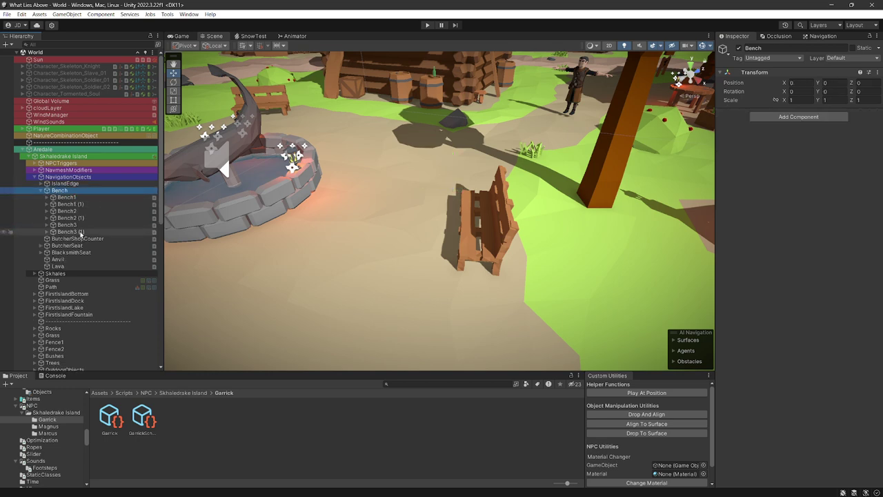
{"action": "left_click", "coordinate": [42, 191]}
{"action": "key", "text": "f"}
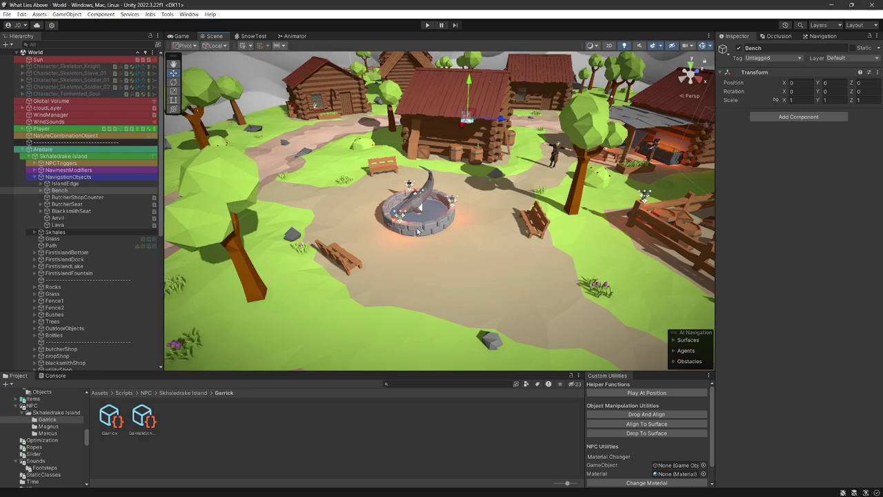
{"action": "left_click_drag", "start_coordinate": [248, 234], "coordinate": [497, 253]}
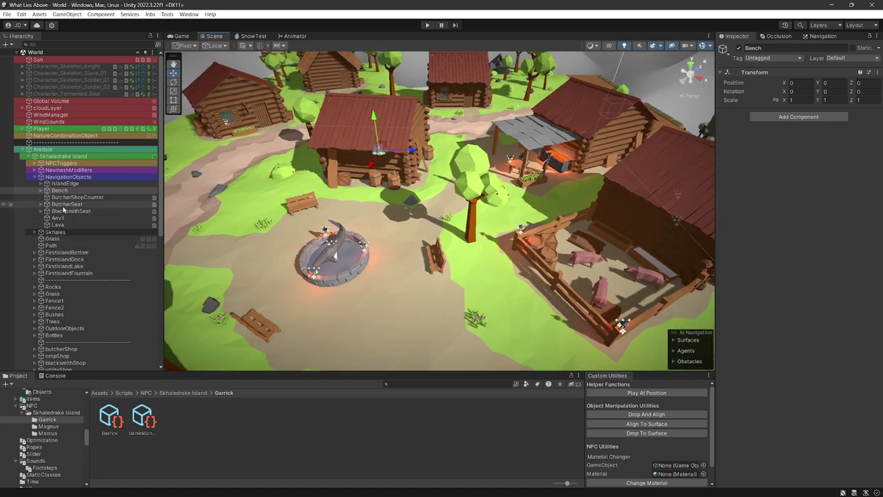
Step: Expand the IslandEdge group and select EdgePoint1 through EdgePoint1 (7) to inspect their Navigation Object settings
{"action": "left_click", "coordinate": [64, 183]}
{"action": "left_click", "coordinate": [40, 184]}
{"action": "left_click", "coordinate": [71, 191]}
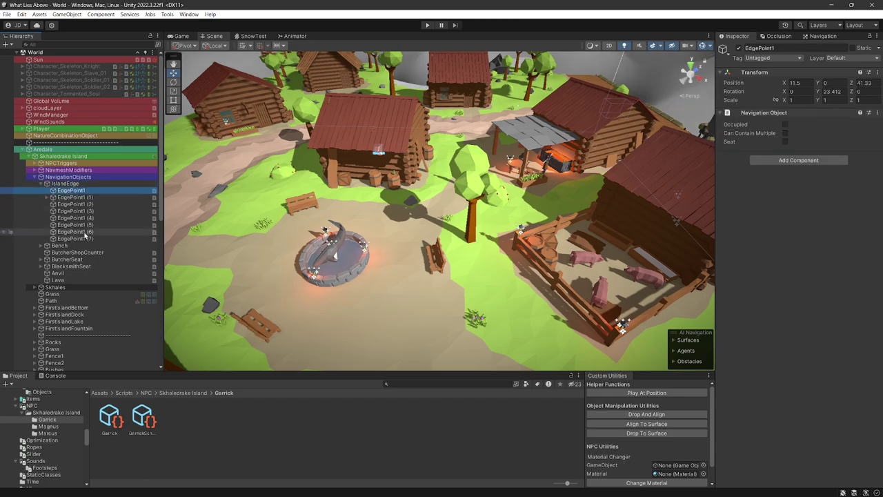
{"action": "left_click", "coordinate": [85, 237], "text": "shift"}
{"action": "key", "text": "f"}
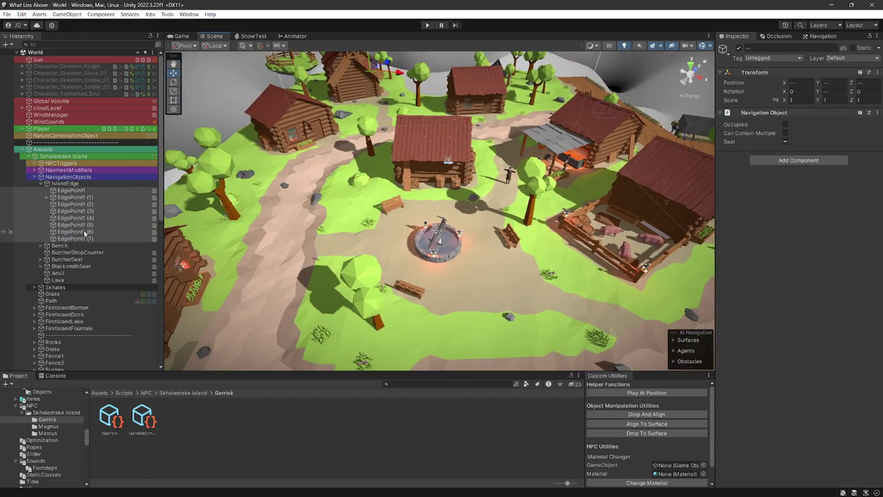
{"action": "left_click_drag", "start_coordinate": [262, 172], "coordinate": [359, 138]}
Step: Inspect EdgePoint1, and frame EdgePoint1 (1) at the end of the wooden dock in the Scene view
{"action": "left_click", "coordinate": [76, 191]}
{"action": "left_click_drag", "start_coordinate": [448, 238], "coordinate": [528, 248]}
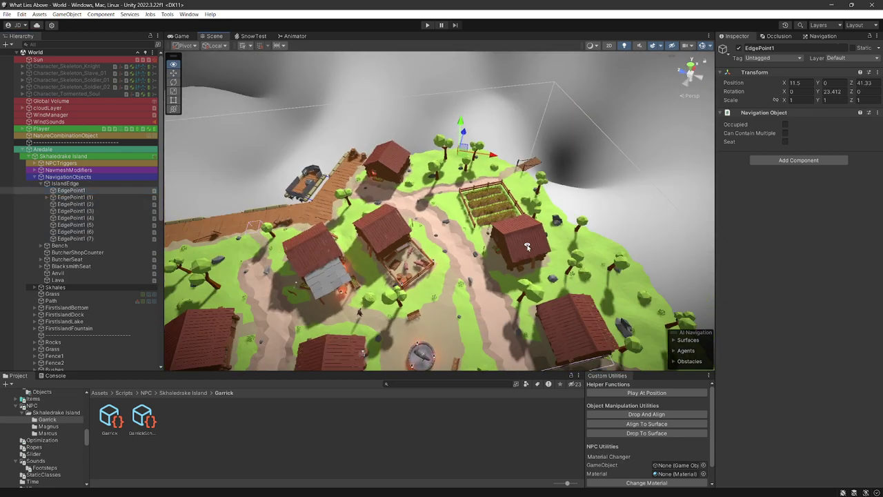
{"action": "left_click", "coordinate": [71, 198]}
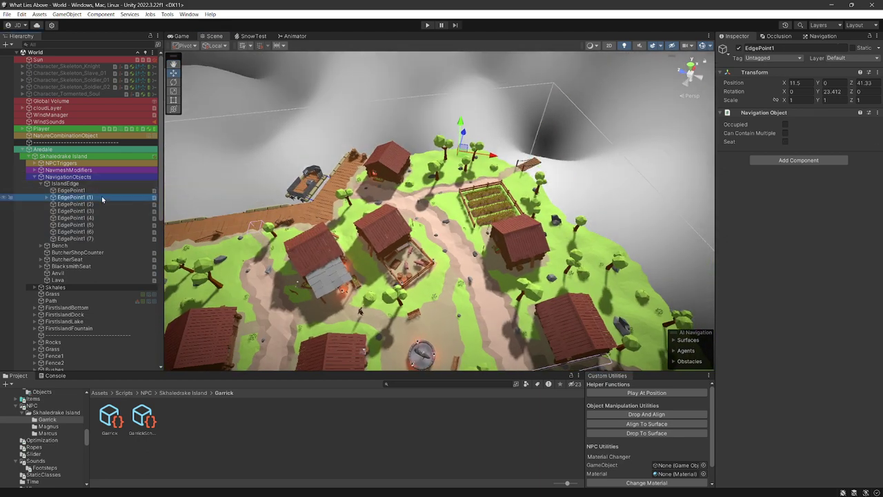
{"action": "key", "text": "f"}
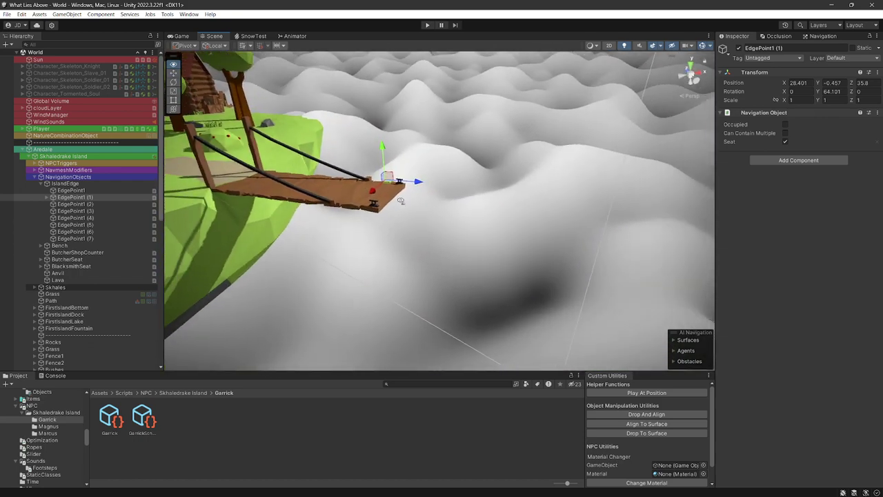
{"action": "key", "text": "w"}
{"action": "key", "text": "s"}
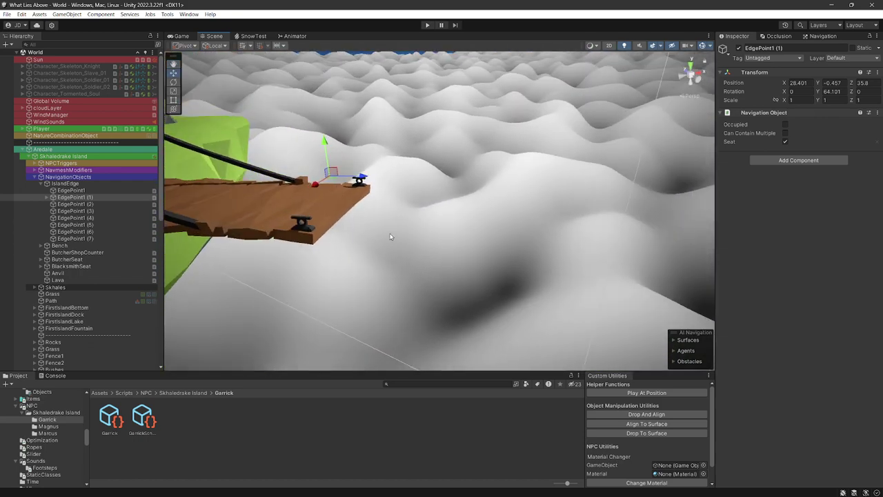
{"action": "key", "text": "s"}
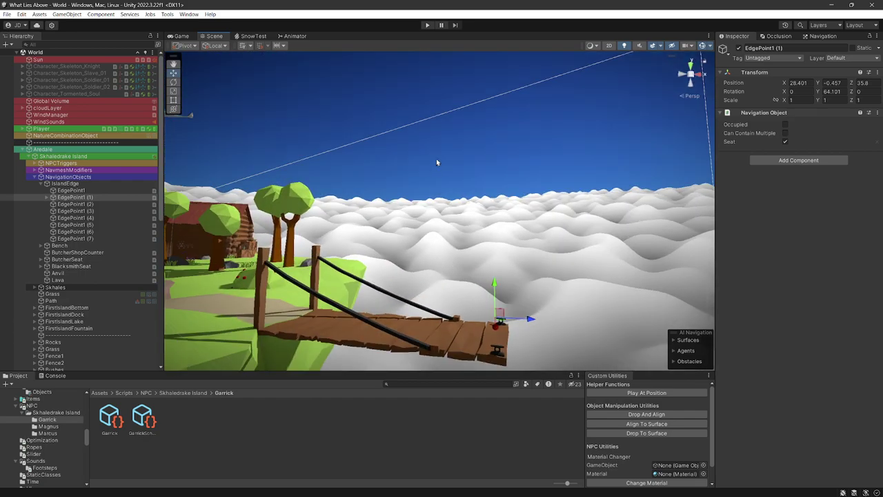
Step: Collapse the IslandEdge group and fly the Scene view from the dock across the village to the villager near the blacksmith shop
{"action": "left_click", "coordinate": [439, 159]}
{"action": "scroll", "coordinate": [112, 181], "scroll_direction": "up", "scroll_amount": 8}
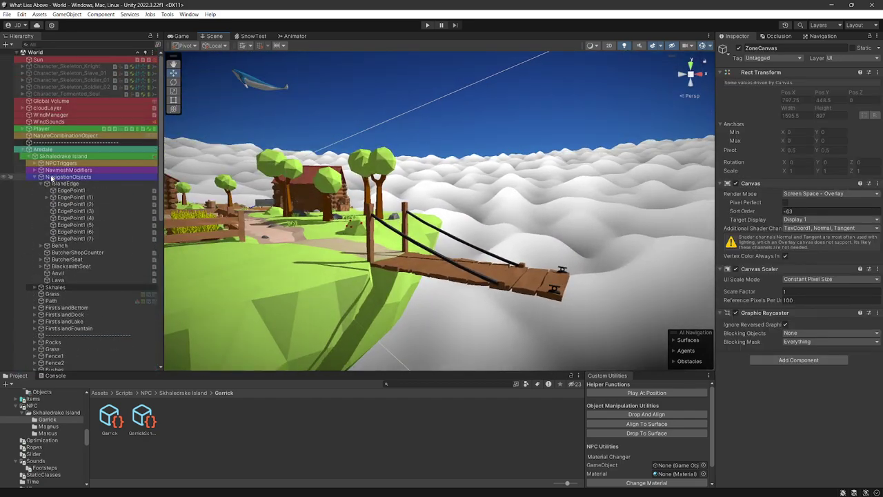
{"action": "left_click", "coordinate": [42, 183]}
{"action": "left_click", "coordinate": [388, 121]}
{"action": "key", "text": "w"}
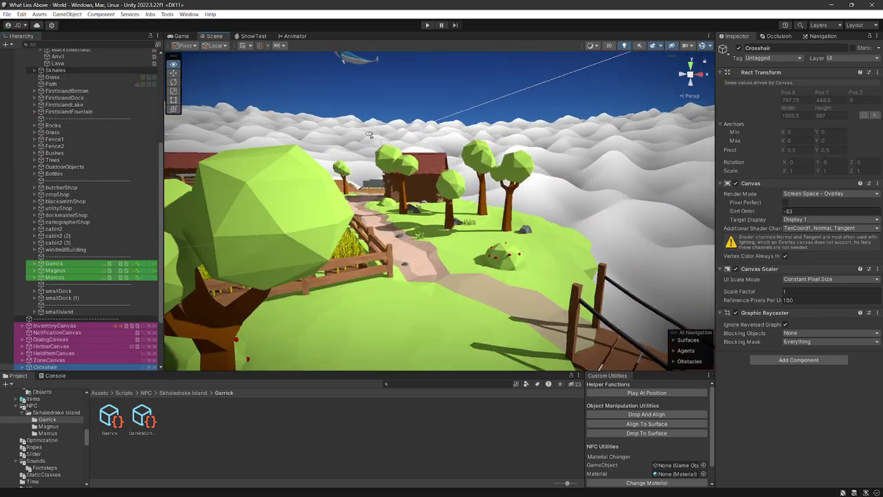
{"action": "key", "text": "w"}
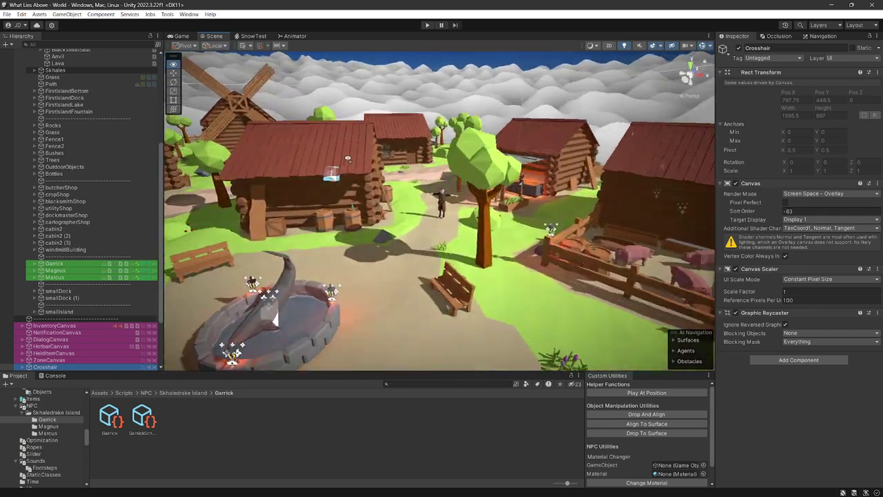
{"action": "key", "text": "w"}
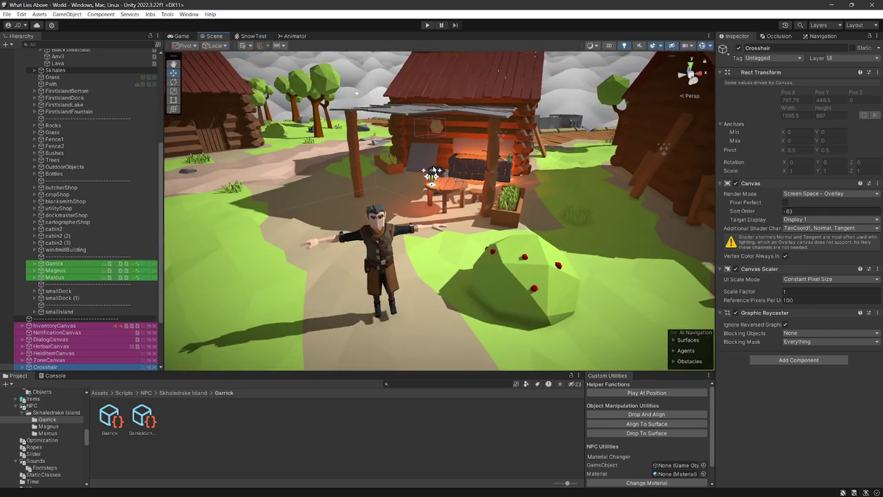
Step: Clear the selection and examine the blacksmith's forge, anvil and nearby villagers in the Scene view
{"action": "left_click", "coordinate": [444, 440]}
{"action": "left_click_drag", "start_coordinate": [422, 300], "coordinate": [598, 301]}
{"action": "key", "text": "s"}
{"action": "key", "text": "w"}
{"action": "key", "text": "w"}
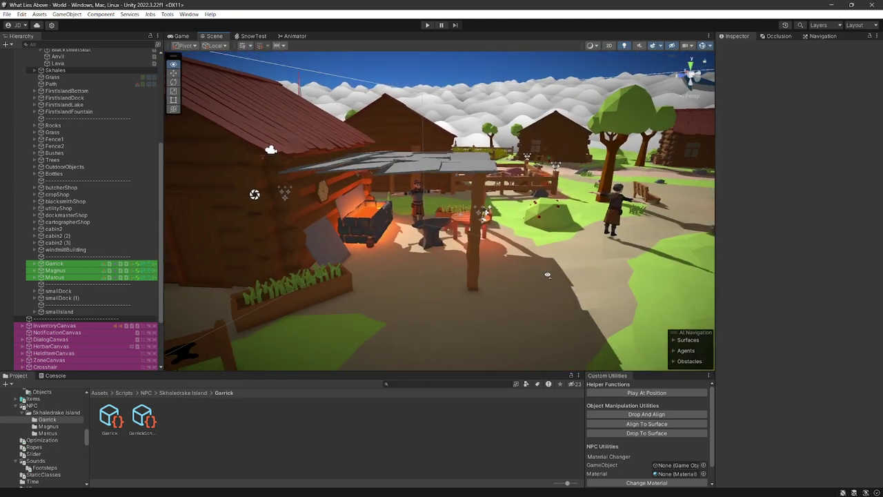
{"action": "key", "text": "w"}
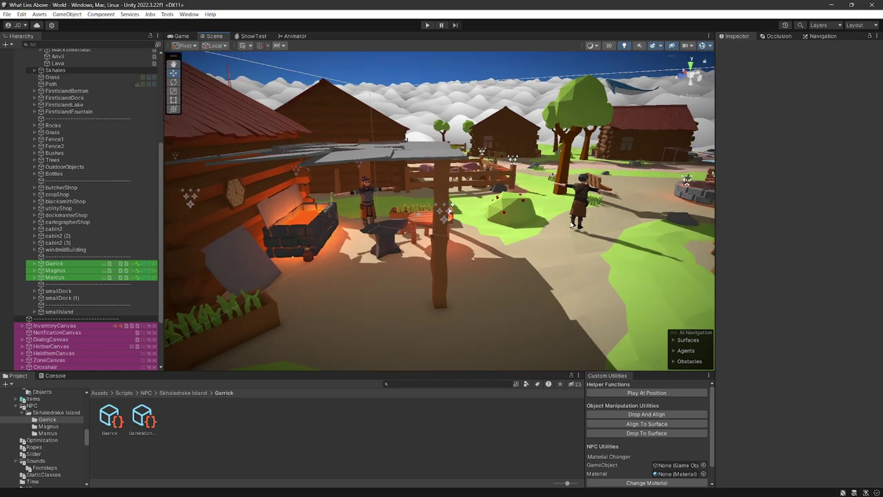
{"action": "left_click_drag", "start_coordinate": [574, 222], "coordinate": [584, 211]}
{"action": "scroll", "coordinate": [114, 242], "scroll_direction": "up", "scroll_amount": 5}
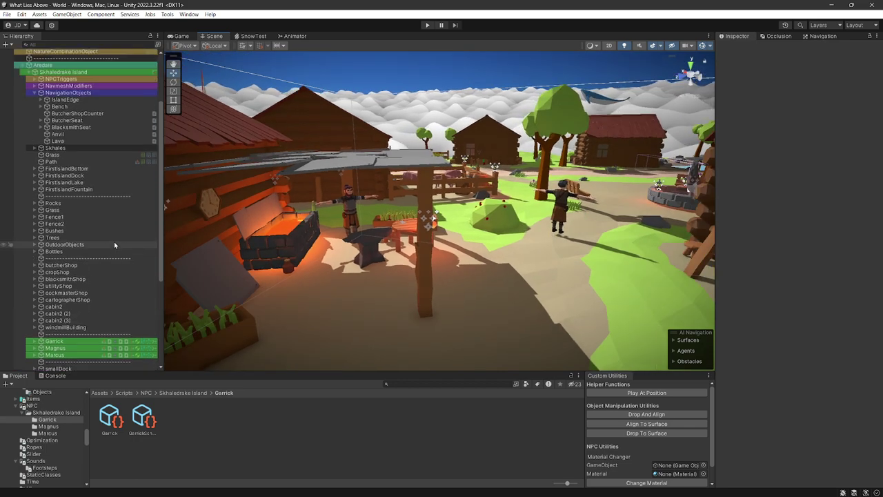
{"action": "key", "text": "s"}
{"action": "key", "text": "w"}
{"action": "key", "text": "s"}
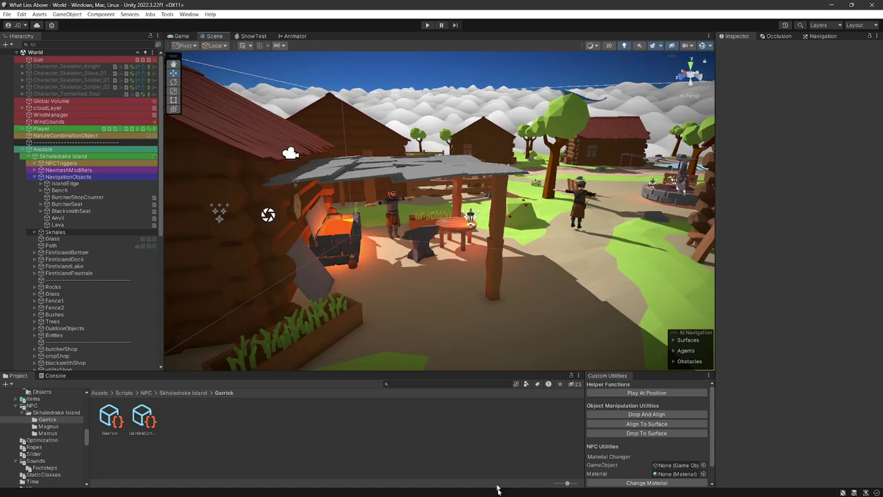
Step: Switch to Visual Studio Code, maximize it, and review the conversation entries in MagnusDialog.json
{"action": "left_click", "coordinate": [480, 489]}
{"action": "left_click", "coordinate": [481, 494]}
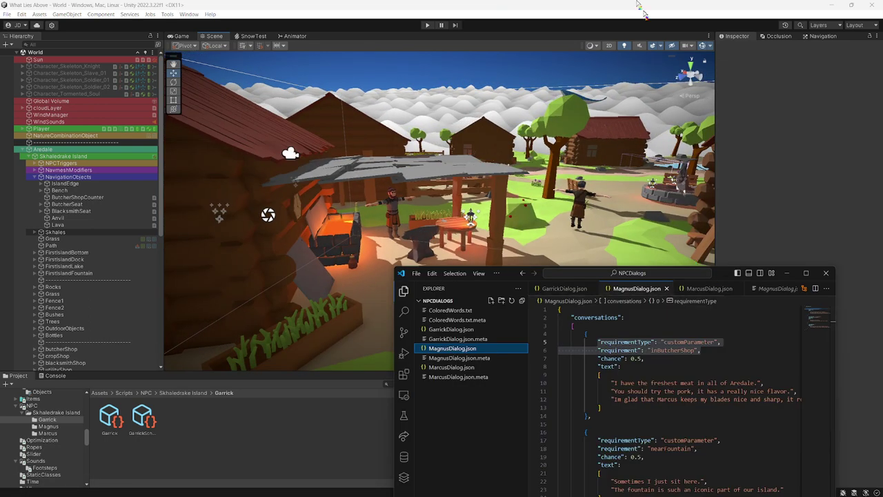
{"action": "double_click", "coordinate": [701, 269]}
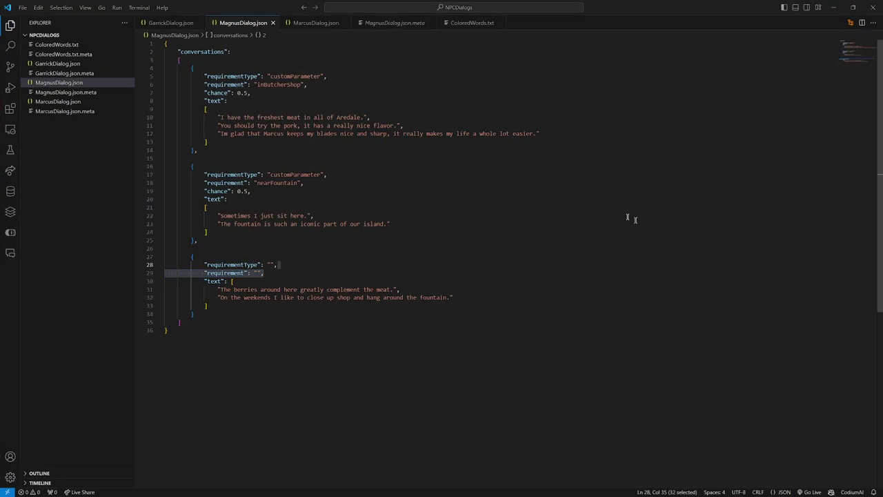
{"action": "left_click", "coordinate": [483, 204]}
{"action": "left_click", "coordinate": [466, 281]}
{"action": "left_click", "coordinate": [461, 247]}
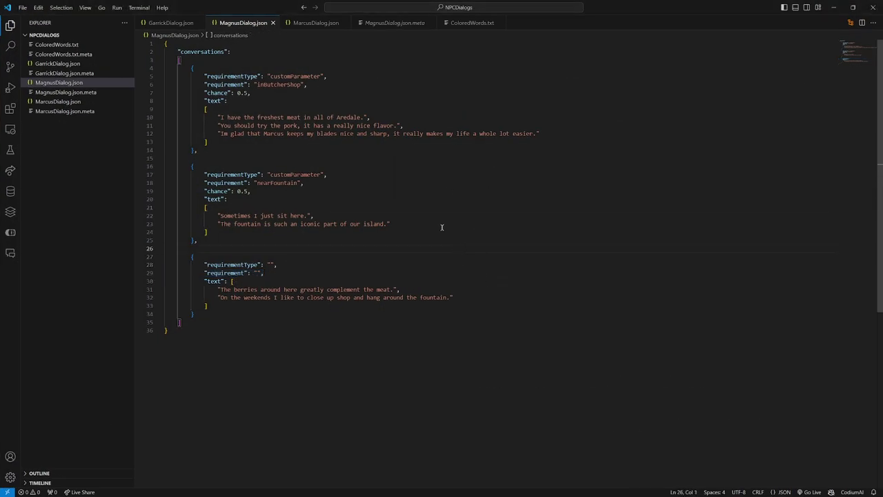
{"action": "left_click", "coordinate": [443, 227]}
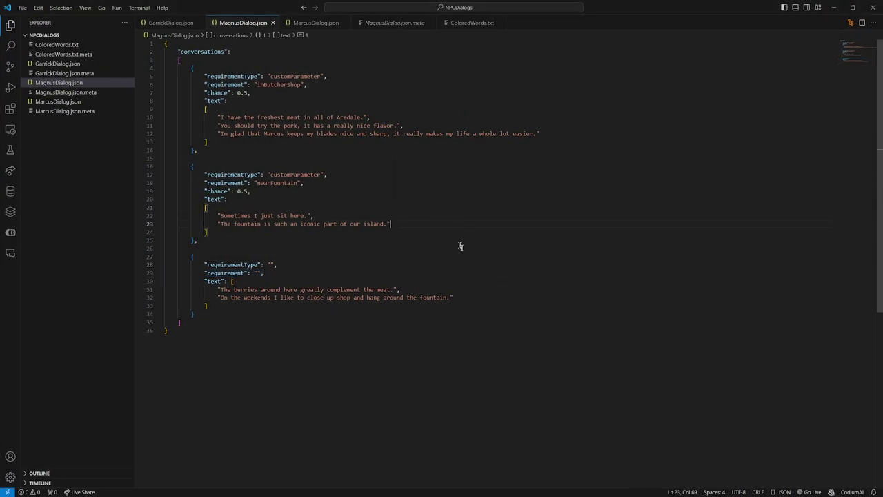
Step: Open GarrickDialog.json and examine the first conversation's customParameter requirement type and nearWindmill requirement
{"action": "left_click", "coordinate": [170, 22]}
{"action": "left_click", "coordinate": [327, 116]}
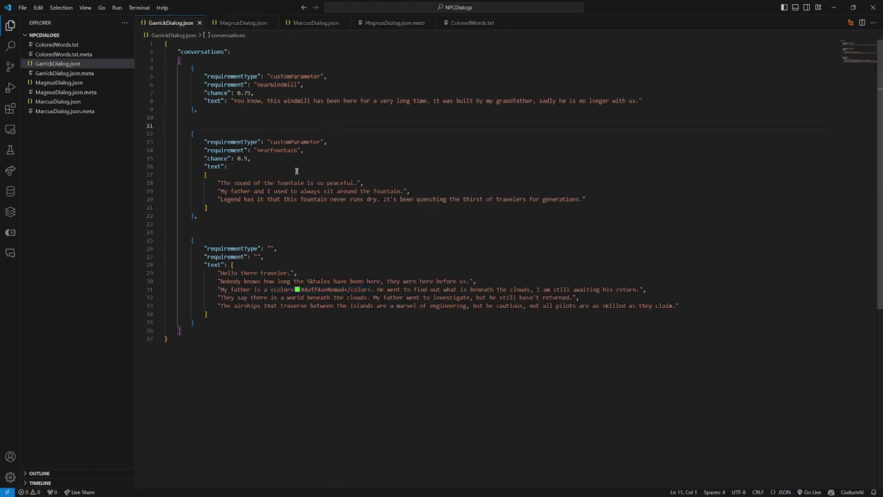
{"action": "left_click_drag", "start_coordinate": [198, 55], "coordinate": [178, 49]}
{"action": "left_click", "coordinate": [252, 62]}
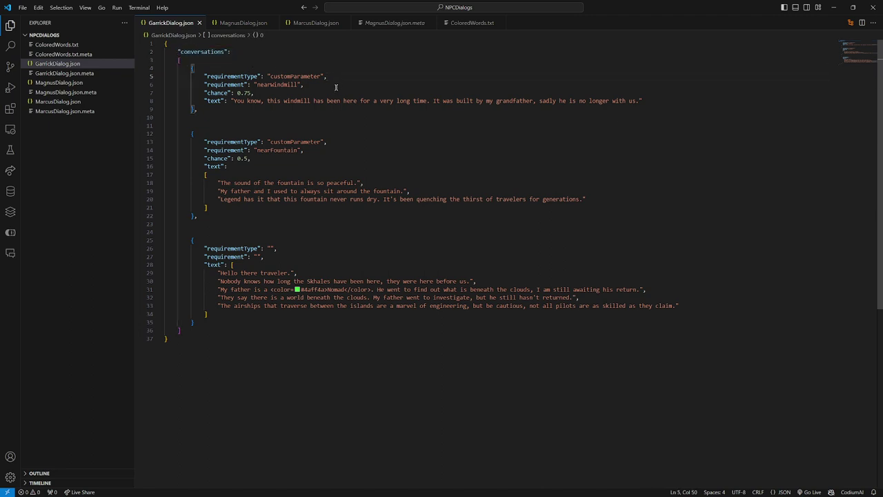
{"action": "left_click", "coordinate": [315, 81]}
{"action": "double_click", "coordinate": [310, 76]}
{"action": "double_click", "coordinate": [295, 84]}
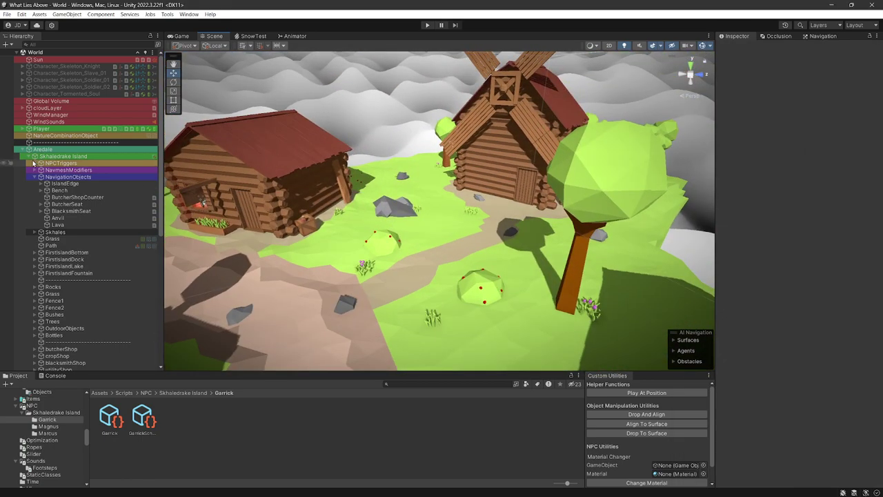
Step: In Unity, expand NPCTriggers, frame the Windmill trigger, and inspect its NPC Trigger custom parameter
{"action": "left_click", "coordinate": [61, 163]}
{"action": "left_click", "coordinate": [34, 163]}
{"action": "double_click", "coordinate": [61, 169]}
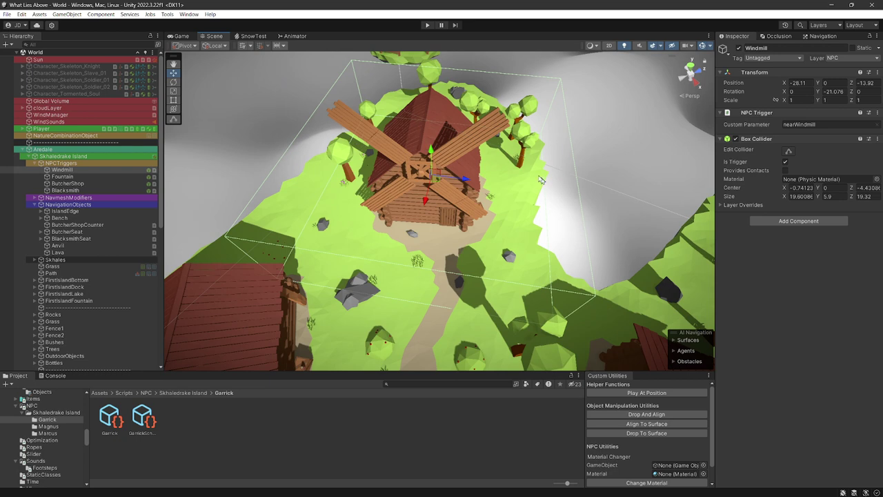
{"action": "left_click", "coordinate": [831, 124]}
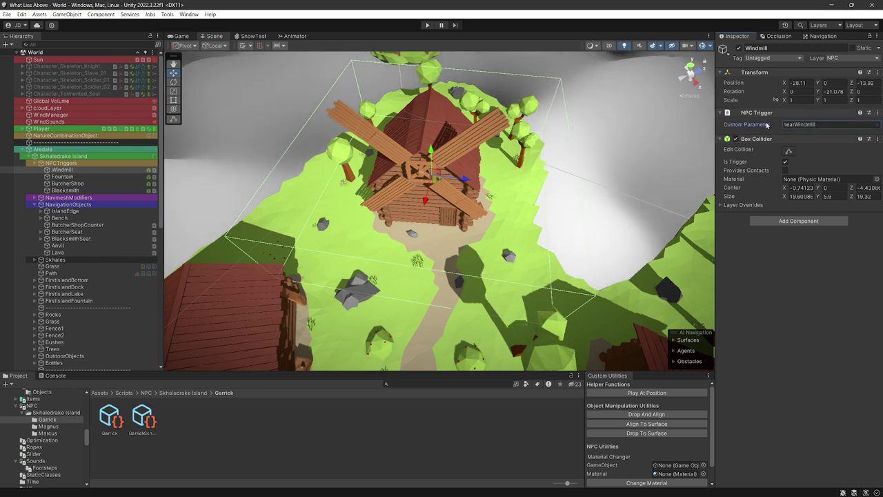
Step: Switch back to GarrickDialog.json in Visual Studio Code and examine the second conversation's nearFountain requirement
{"action": "left_click_drag", "start_coordinate": [468, 240], "coordinate": [459, 252]}
{"action": "left_click_drag", "start_coordinate": [385, 313], "coordinate": [530, 296]}
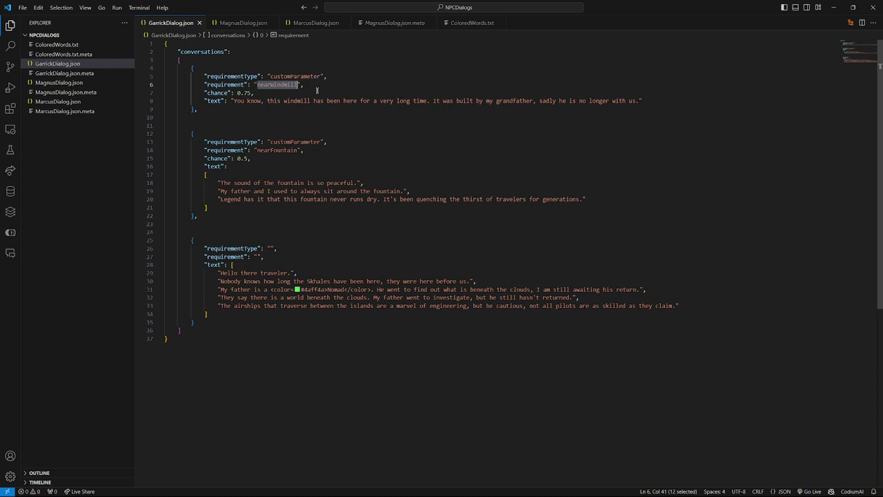
{"action": "left_click", "coordinate": [349, 144]}
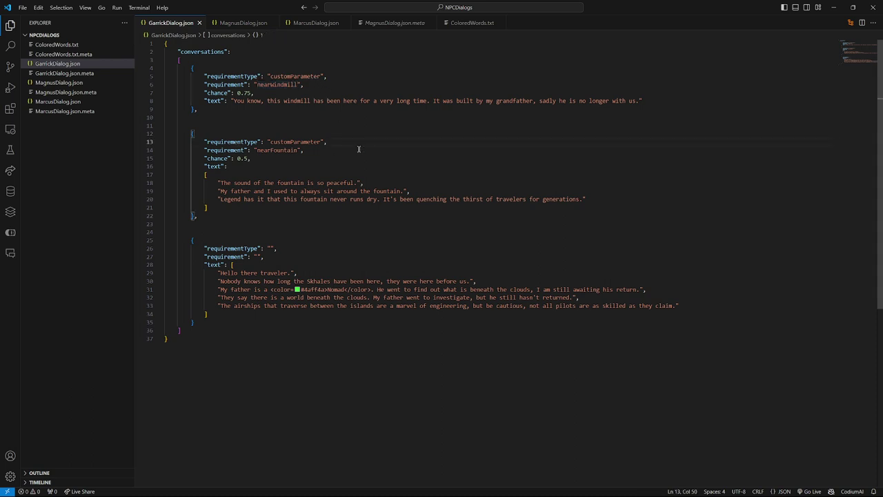
{"action": "double_click", "coordinate": [280, 150]}
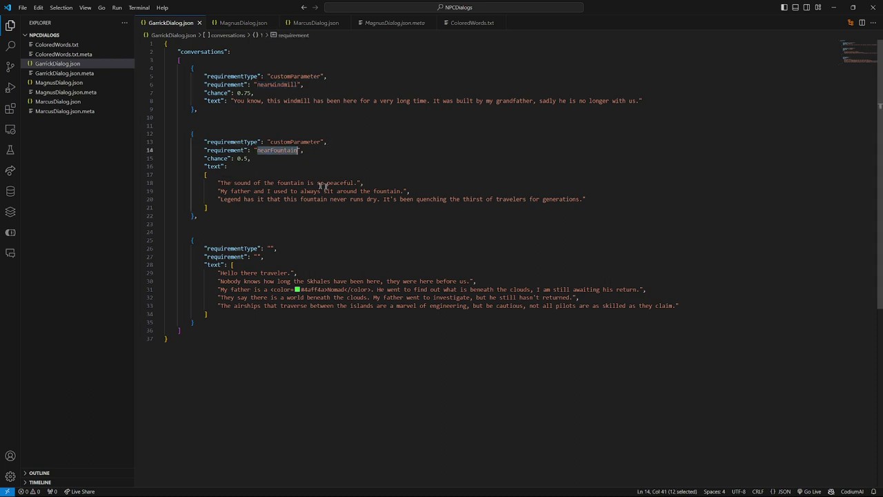
{"action": "left_click_drag", "start_coordinate": [219, 320], "coordinate": [279, 234]}
{"action": "left_click", "coordinate": [281, 234]}
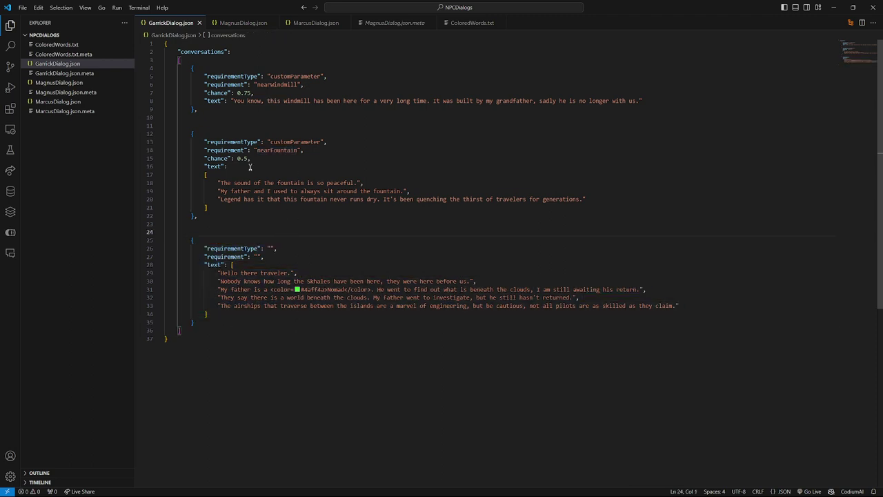
Step: Review the windmill conversation's requirement, chance and text lines in GarrickDialog.json
{"action": "left_click_drag", "start_coordinate": [255, 93], "coordinate": [204, 92]}
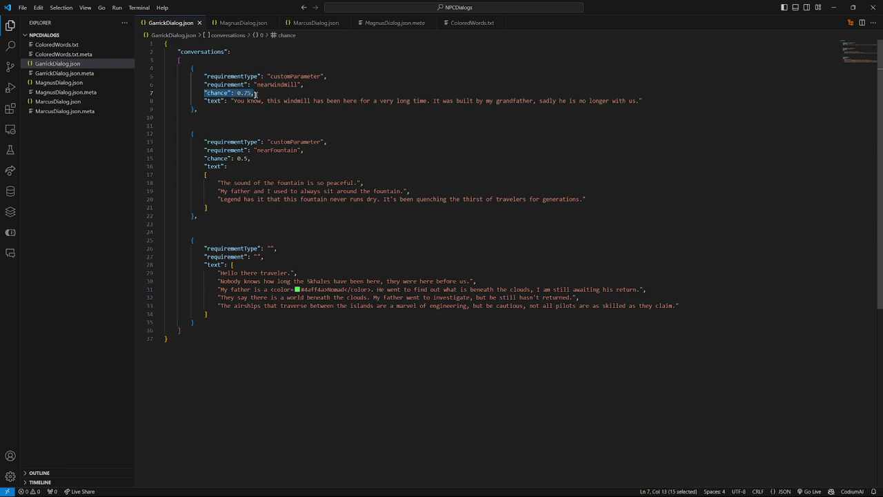
{"action": "left_click", "coordinate": [255, 94]}
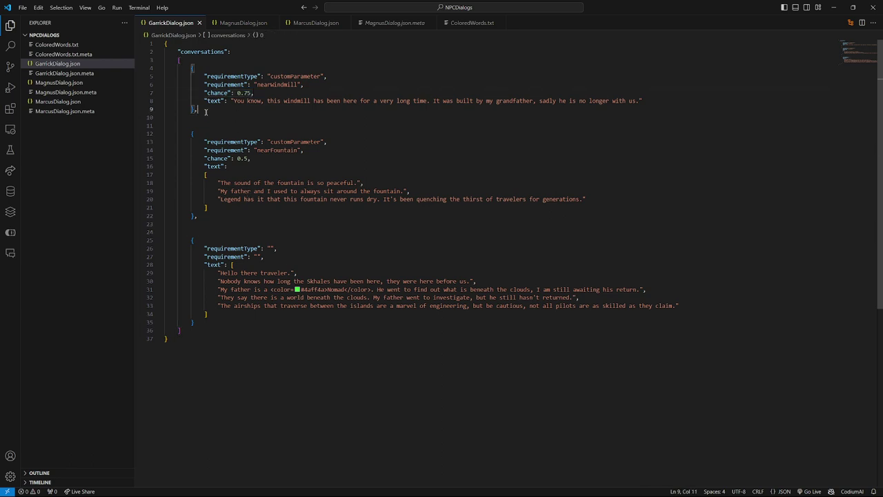
{"action": "left_click_drag", "start_coordinate": [203, 109], "coordinate": [189, 62]}
{"action": "left_click_drag", "start_coordinate": [319, 84], "coordinate": [205, 77]}
{"action": "left_click_drag", "start_coordinate": [263, 94], "coordinate": [205, 92]}
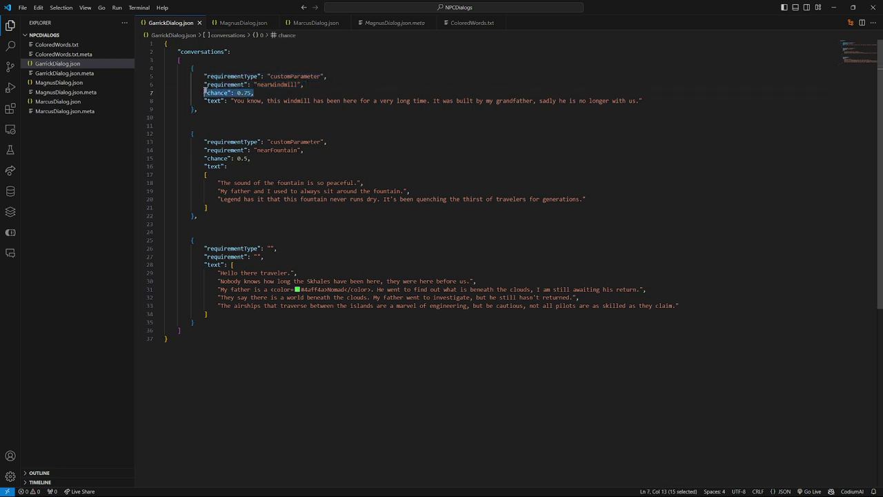
{"action": "left_click", "coordinate": [281, 92]}
{"action": "left_click", "coordinate": [266, 94]}
{"action": "left_click_drag", "start_coordinate": [206, 101], "coordinate": [665, 85]}
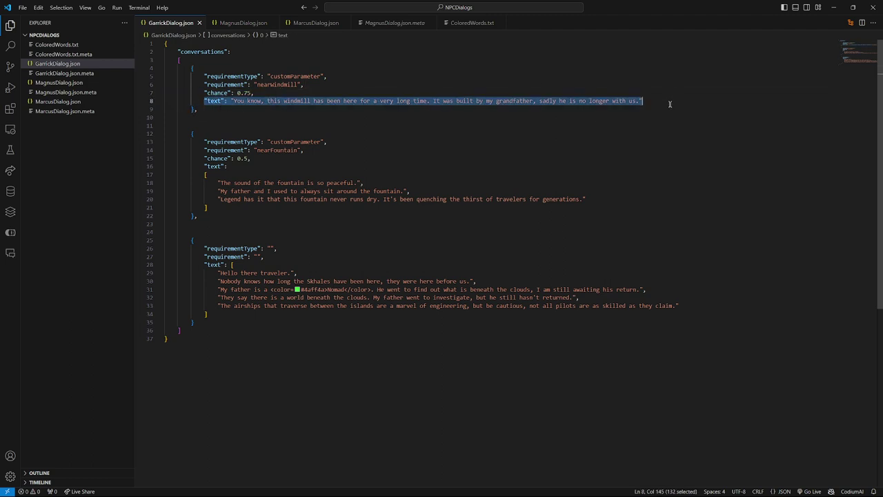
{"action": "left_click", "coordinate": [669, 104]}
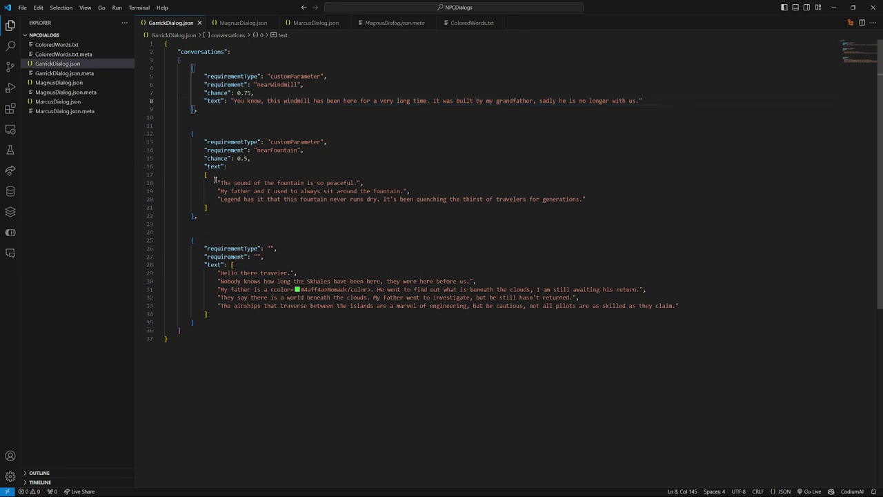
Step: Examine the fountain conversation's text lines and the third conversation, which has empty requirement fields
{"action": "left_click_drag", "start_coordinate": [216, 183], "coordinate": [595, 198]}
{"action": "left_click", "coordinate": [597, 198]}
{"action": "left_click_drag", "start_coordinate": [190, 240], "coordinate": [216, 318]}
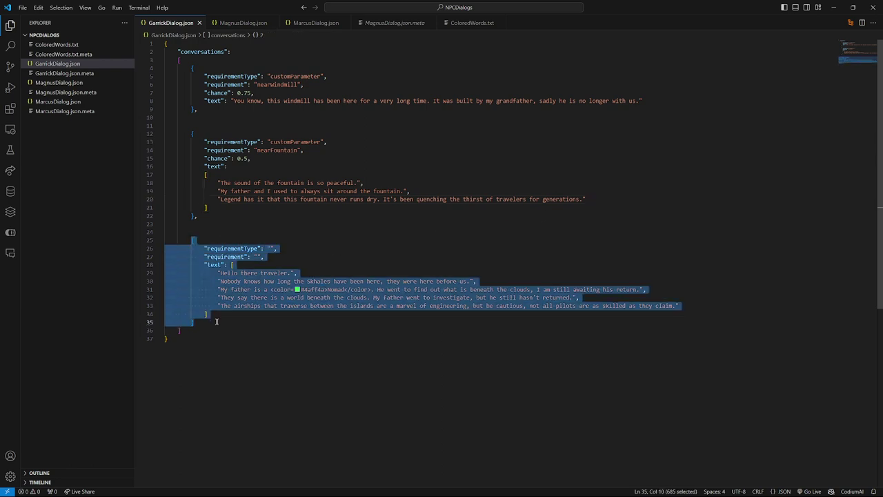
{"action": "left_click", "coordinate": [215, 321]}
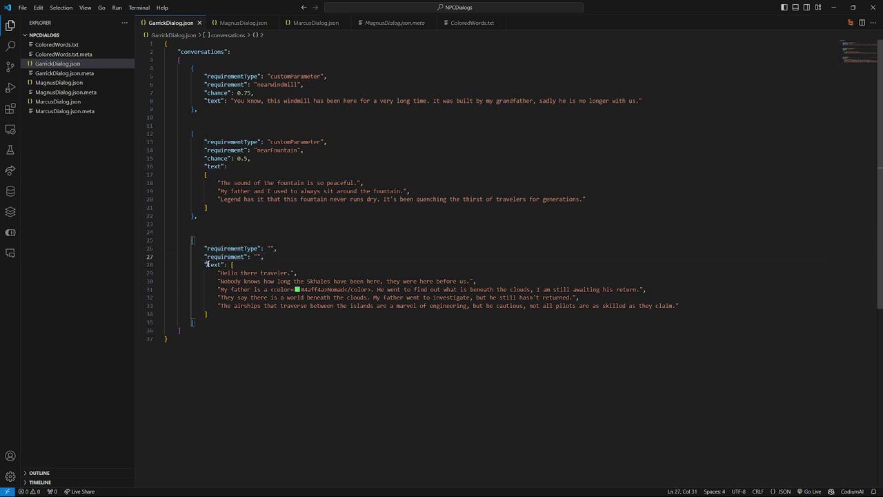
{"action": "left_click_drag", "start_coordinate": [206, 263], "coordinate": [229, 315]}
{"action": "left_click", "coordinate": [229, 315]}
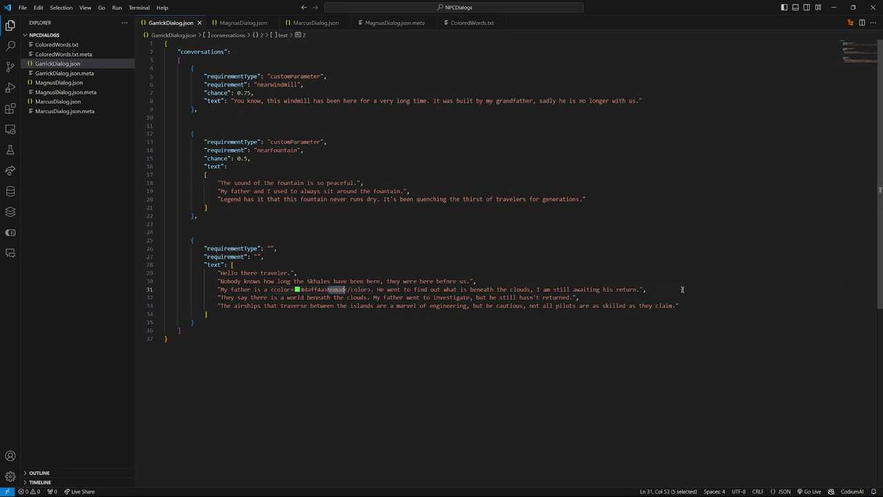
Step: Return to Unity, open the GarrickSchedule asset and inspect the Action Type options of its first action
{"action": "left_click_drag", "start_coordinate": [706, 10], "coordinate": [882, 166]}
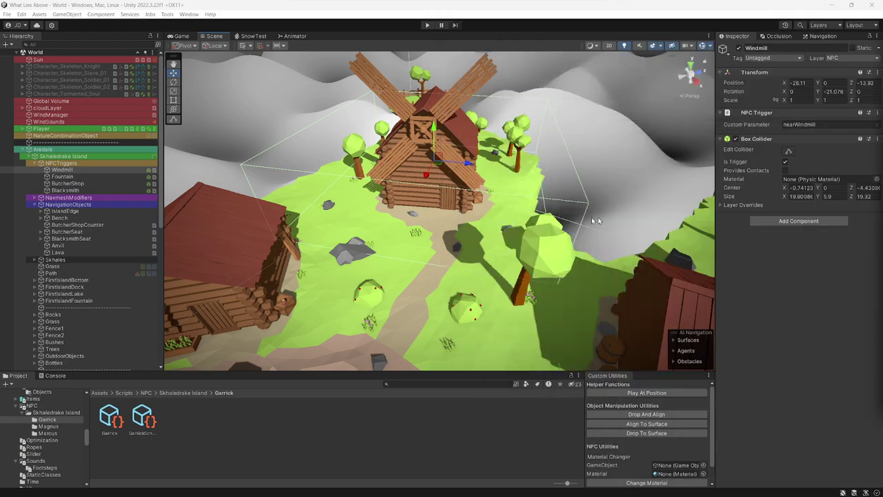
{"action": "left_click_drag", "start_coordinate": [572, 219], "coordinate": [688, 270]}
{"action": "left_click", "coordinate": [624, 364]}
{"action": "left_click", "coordinate": [144, 416]}
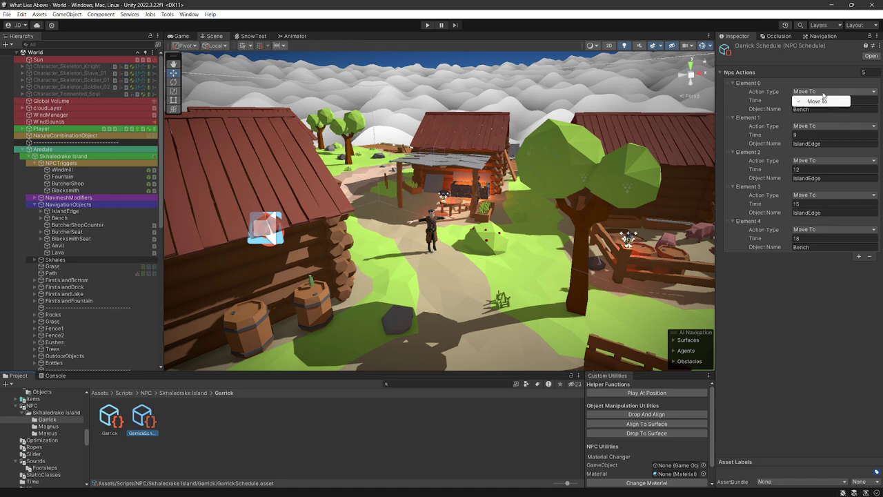
{"action": "left_click", "coordinate": [820, 101]}
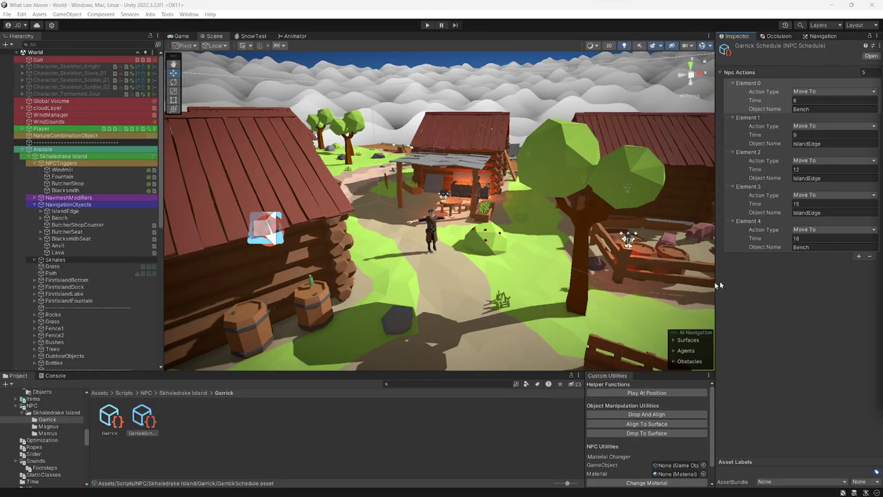
Step: Clear the asset selection, start Play mode and show the running game in the Game view
{"action": "left_click_drag", "start_coordinate": [573, 248], "coordinate": [569, 246]}
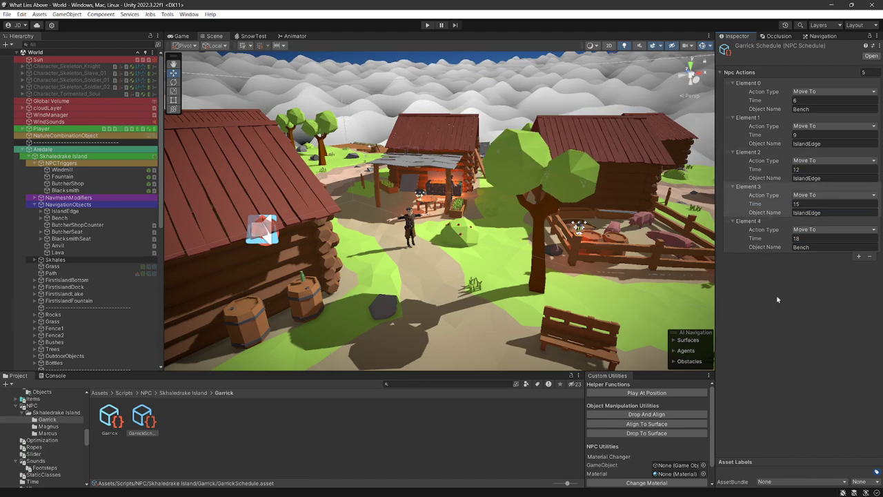
{"action": "left_click_drag", "start_coordinate": [530, 218], "coordinate": [534, 228]}
{"action": "left_click", "coordinate": [476, 414]}
{"action": "left_click_drag", "start_coordinate": [491, 293], "coordinate": [496, 255]}
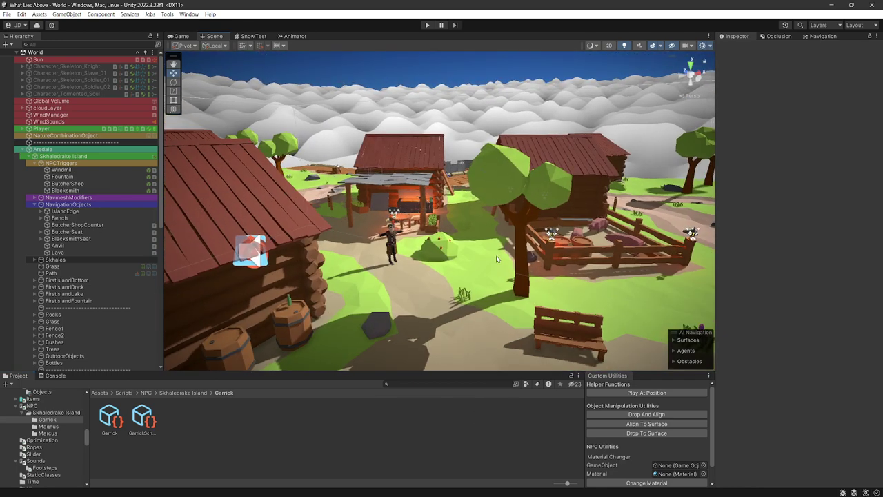
{"action": "left_click", "coordinate": [427, 24]}
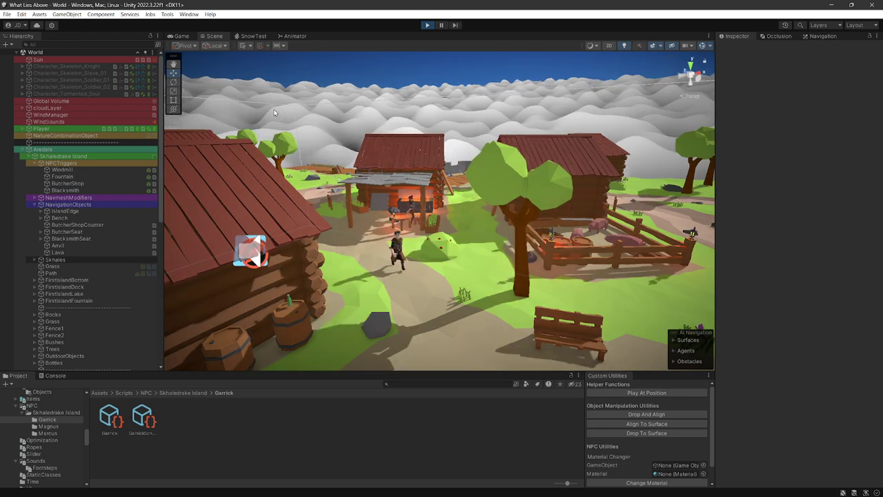
{"action": "left_click", "coordinate": [178, 35]}
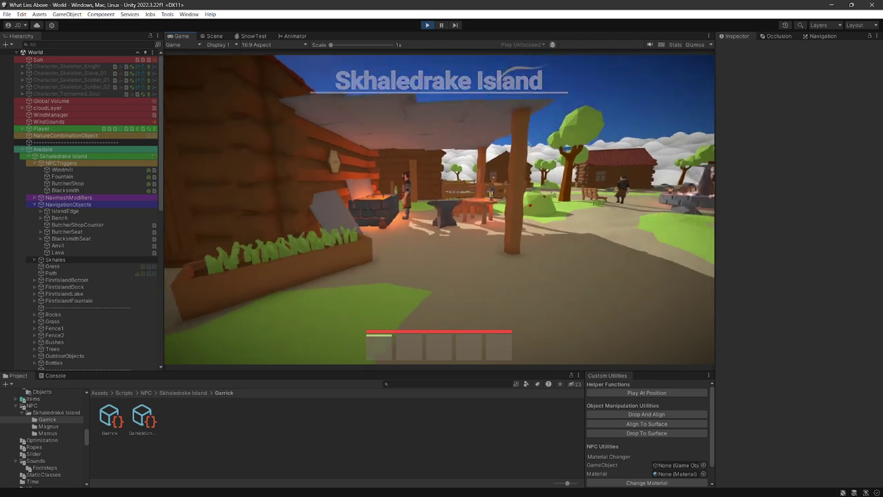
Step: Move the gun from the in-game inventory to the first hotbar slot
{"action": "key", "text": "Tab"}
{"action": "left_click_drag", "start_coordinate": [454, 196], "coordinate": [382, 351]}
{"action": "key", "text": "Tab"}
Step: Travel around the village with the gun and play through a conversation with Garrick on the path
{"action": "key", "text": "w"}
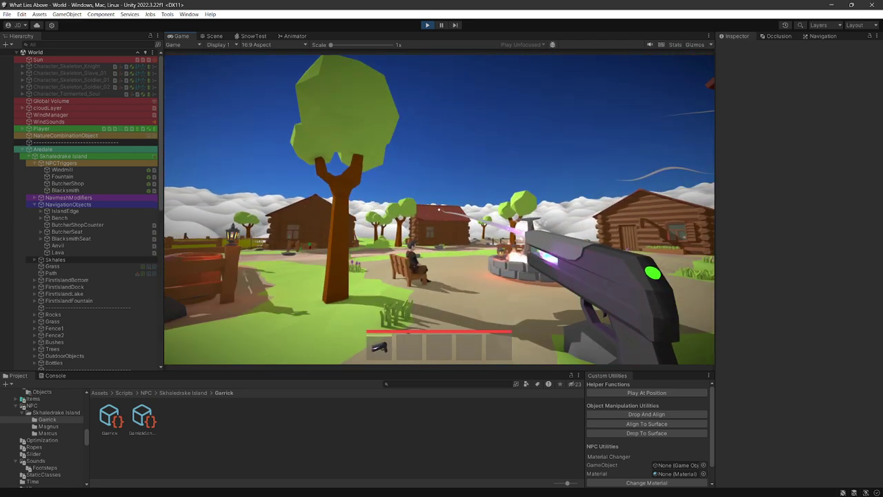
{"action": "key", "text": "space"}
{"action": "left_click", "coordinate": [440, 209]}
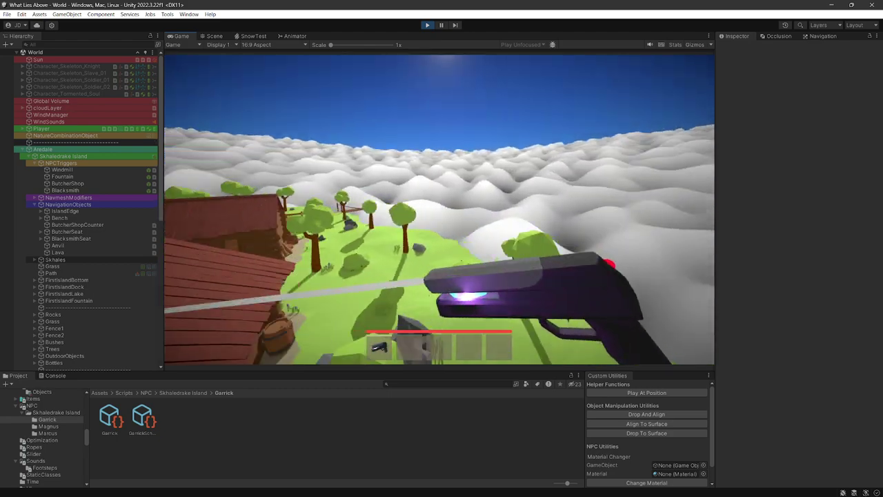
{"action": "left_click", "coordinate": [439, 210]}
{"action": "key", "text": "w"}
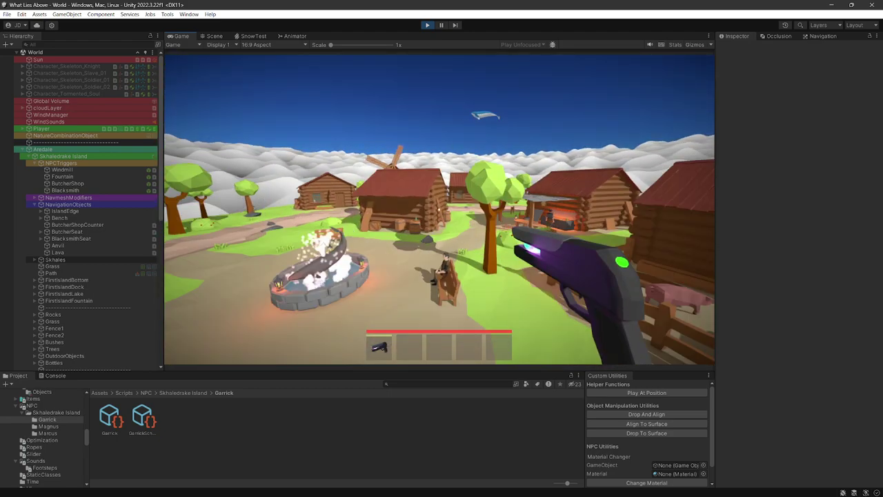
{"action": "left_click", "coordinate": [439, 210]}
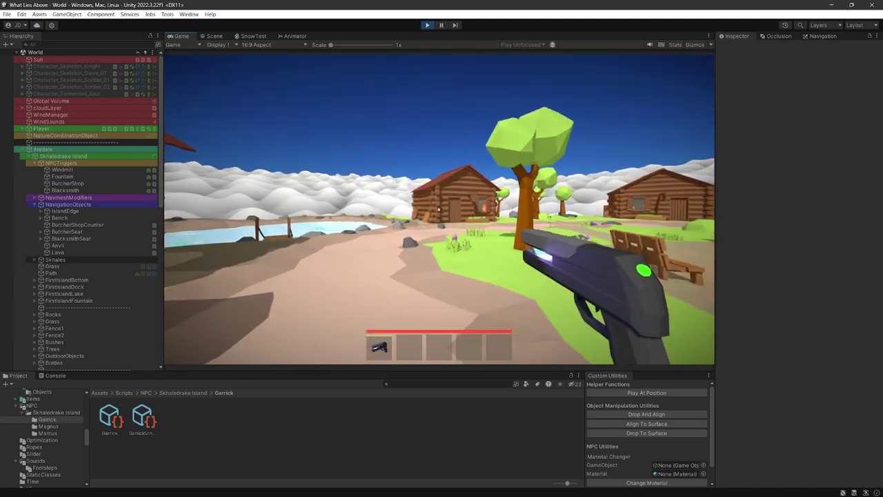
{"action": "left_click", "coordinate": [439, 210]}
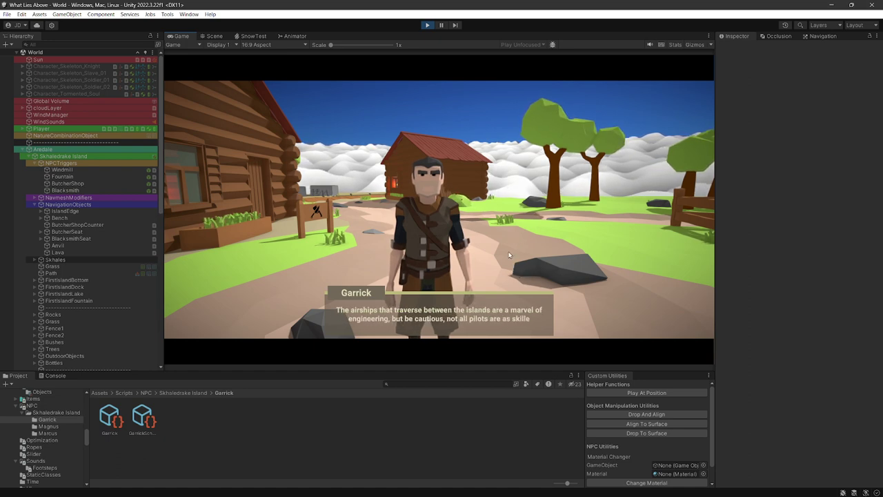
{"action": "left_click", "coordinate": [504, 245]}
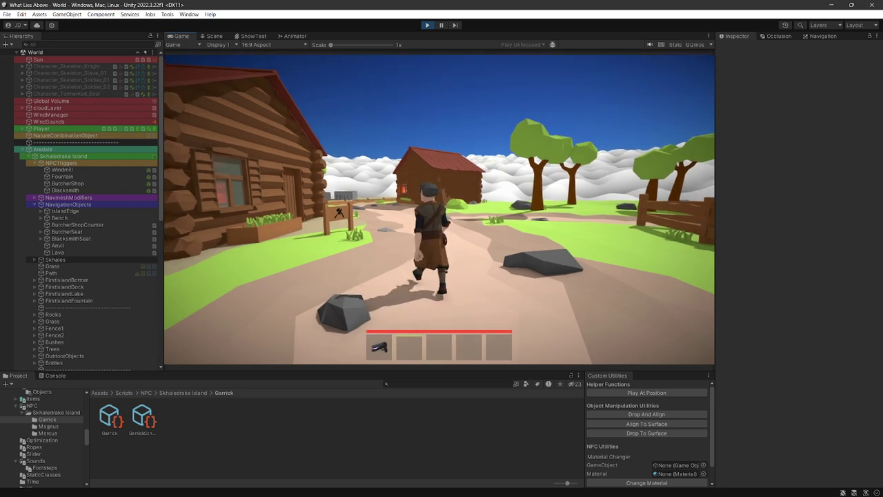
Step: Follow Garrick along the path, then visit the butcher shop and view the villager behind its counter
{"action": "key", "text": "w"}
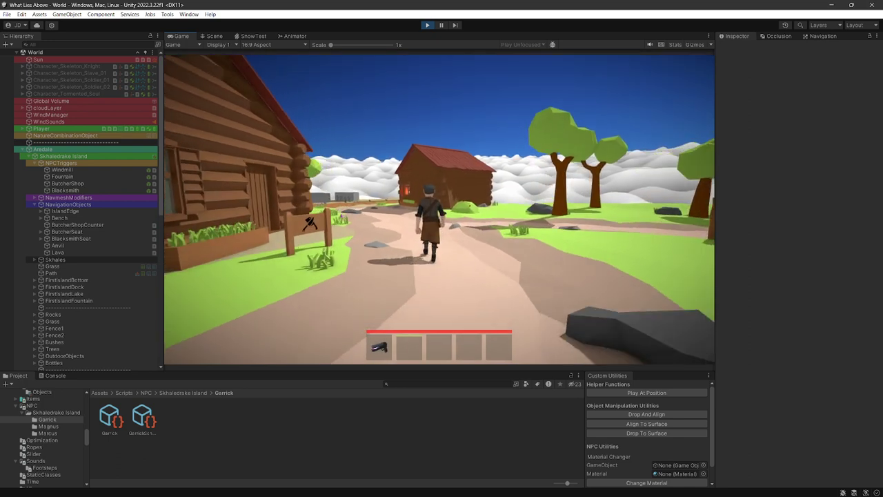
{"action": "key", "text": "w"}
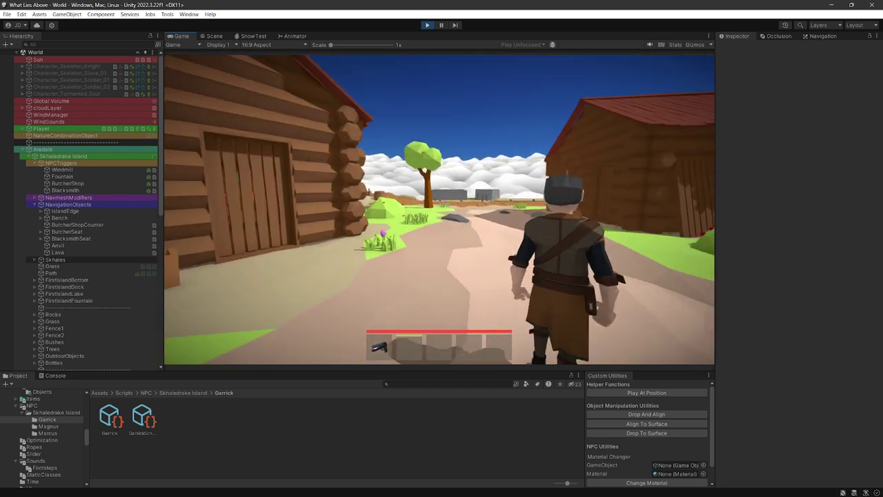
{"action": "key", "text": "w"}
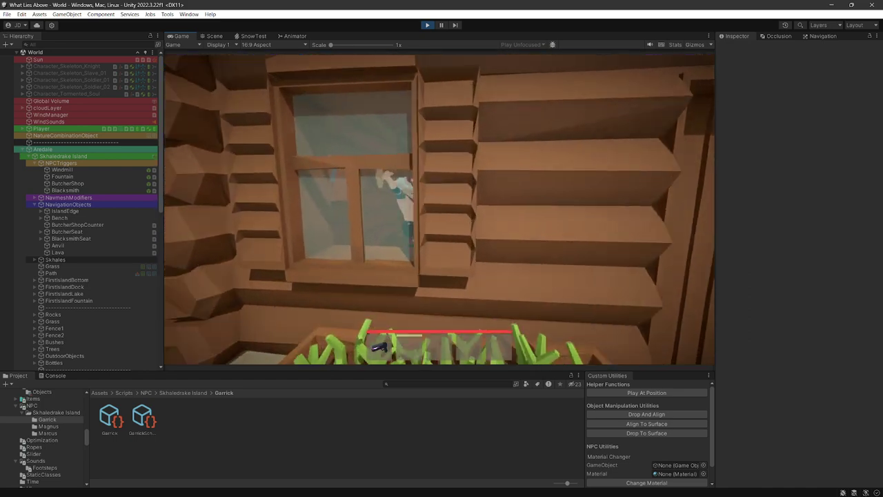
{"action": "key", "text": "w"}
{"action": "key", "text": "a"}
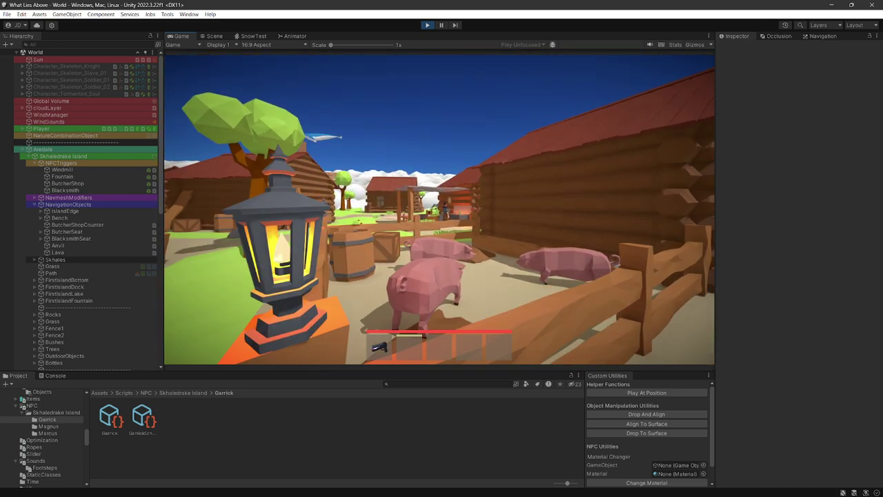
{"action": "key", "text": "w"}
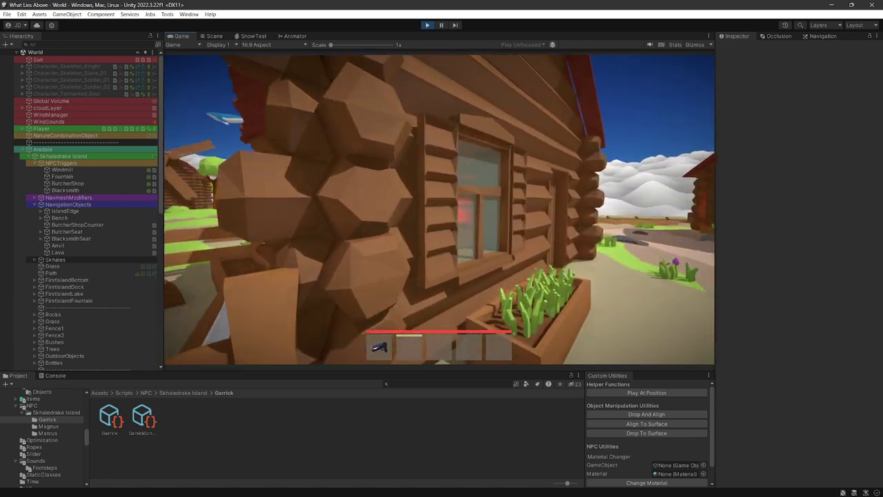
{"action": "key", "text": "w"}
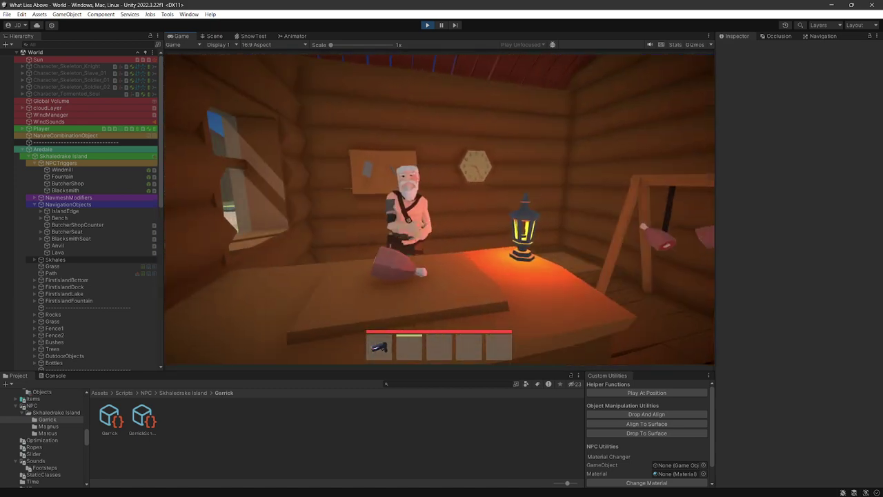
Step: Leave the butcher shop and walk through the village, past the fenced crop field, to the wooden dock at the island's edge
{"action": "key", "text": "w"}
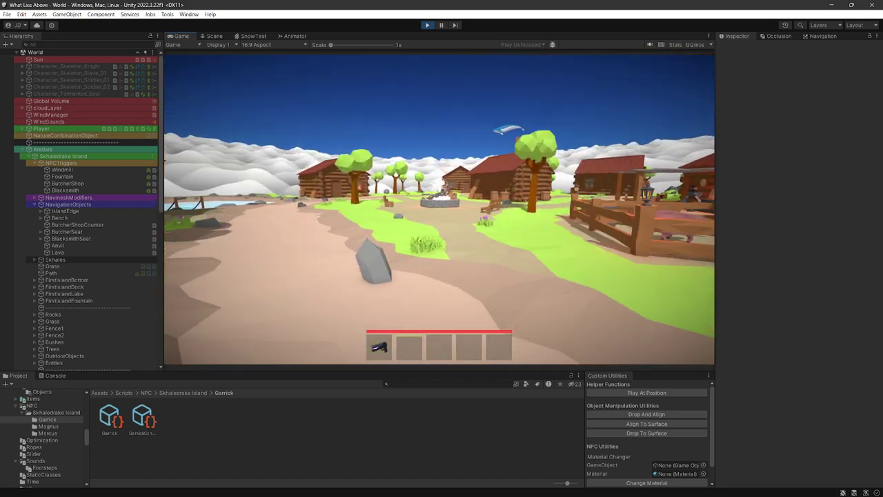
{"action": "key", "text": "w"}
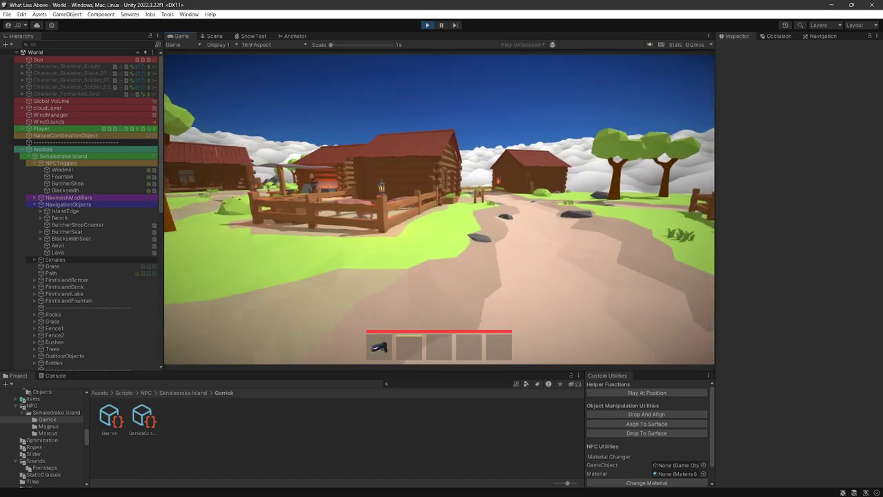
{"action": "key", "text": "w"}
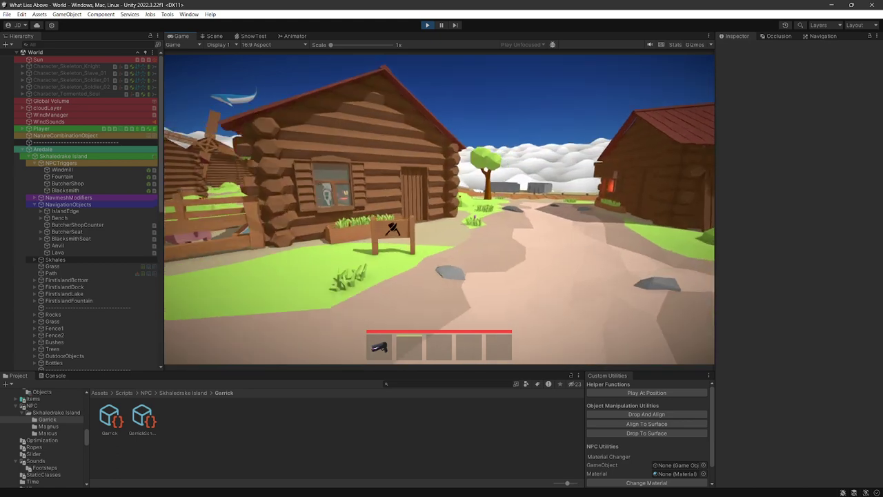
{"action": "key", "text": "w"}
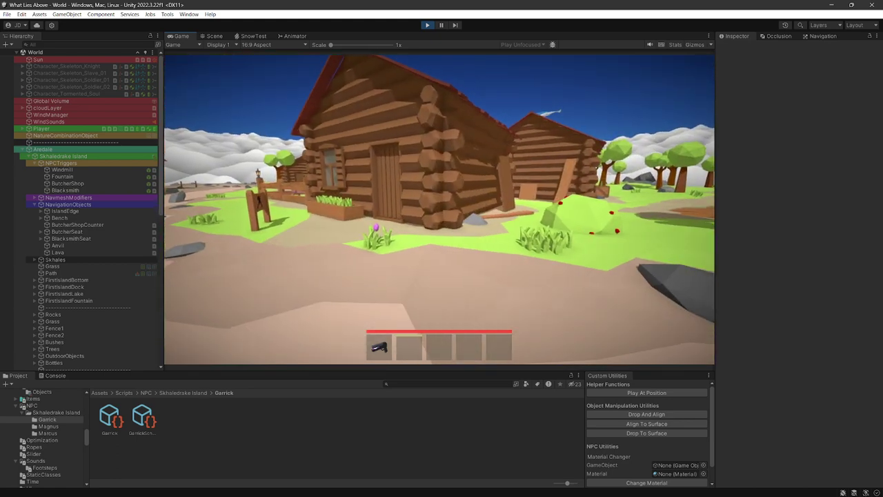
{"action": "key", "text": "w"}
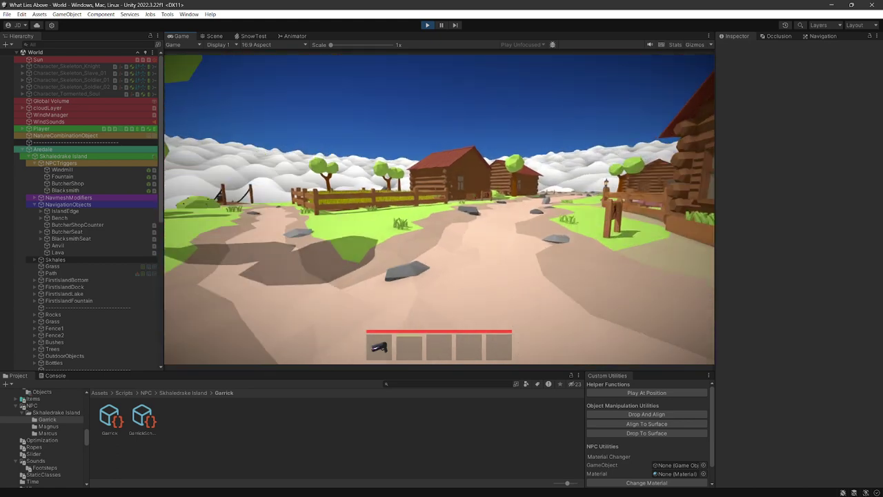
{"action": "key", "text": "w"}
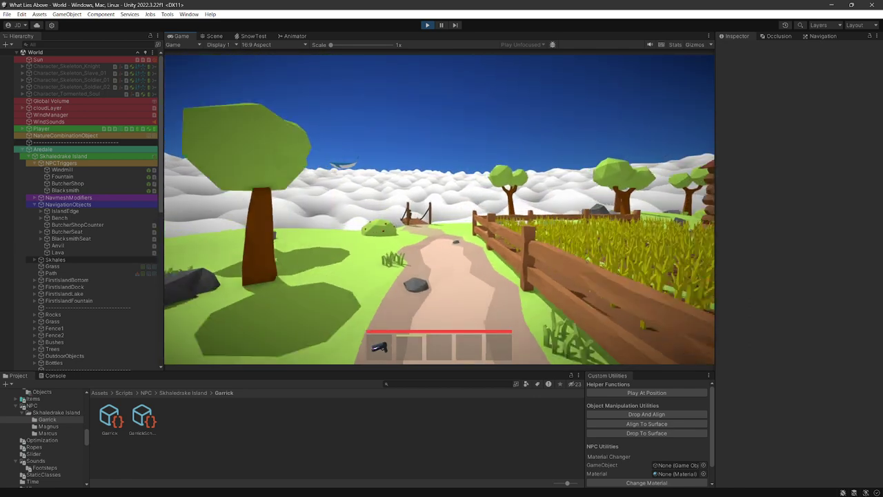
{"action": "key", "text": "w"}
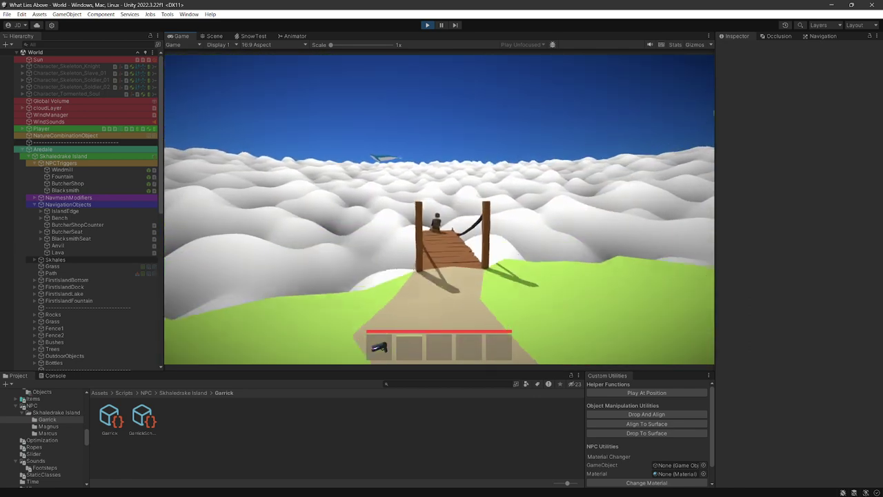
Step: Approach Garrick at the end of the dock and play through the conversation with him
{"action": "key", "text": "w"}
{"action": "key", "text": "w"}
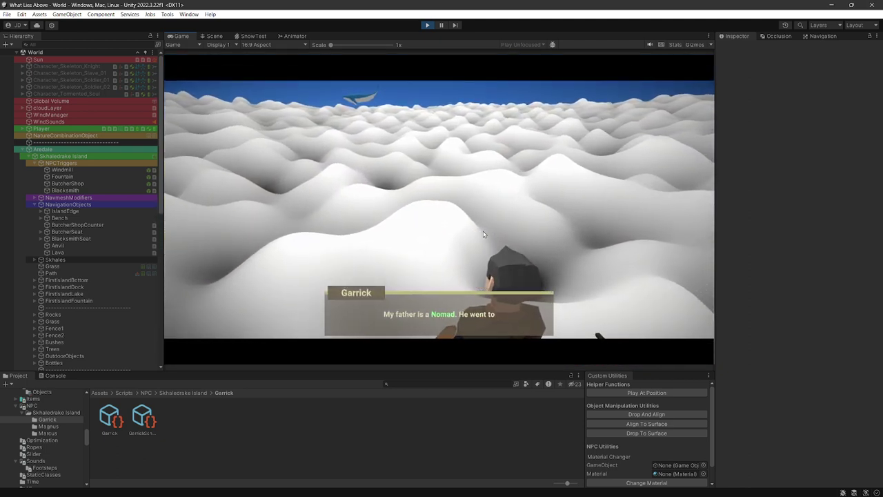
{"action": "left_click", "coordinate": [484, 234]}
{"action": "left_click", "coordinate": [484, 234]}
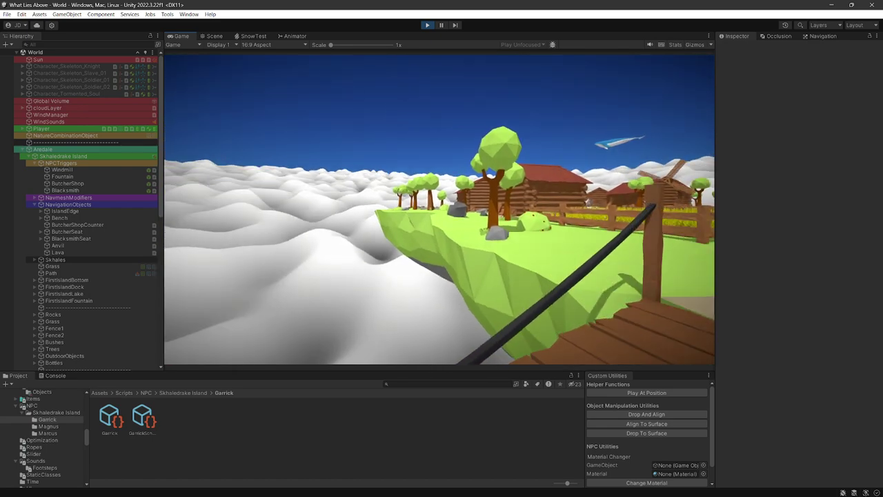
Step: Walk from the dock back along the village path and look around the houses and fountain
{"action": "key", "text": "w"}
{"action": "key", "text": "w"}
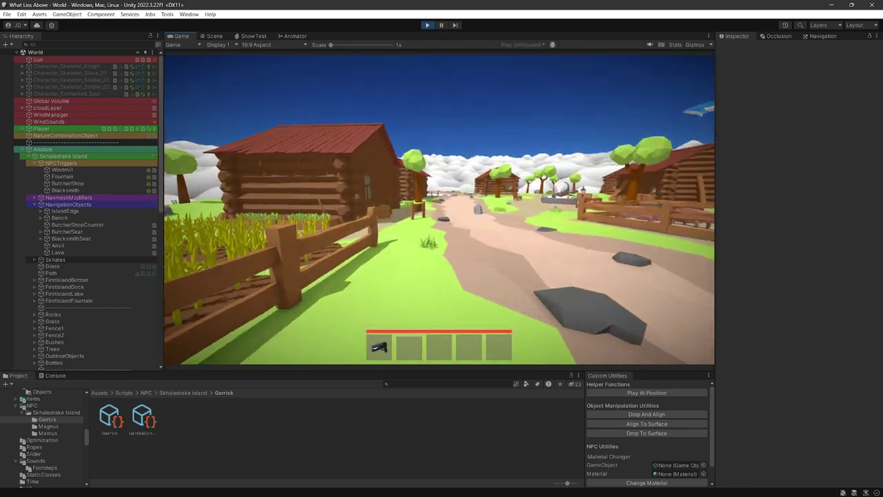
{"action": "key", "text": "w"}
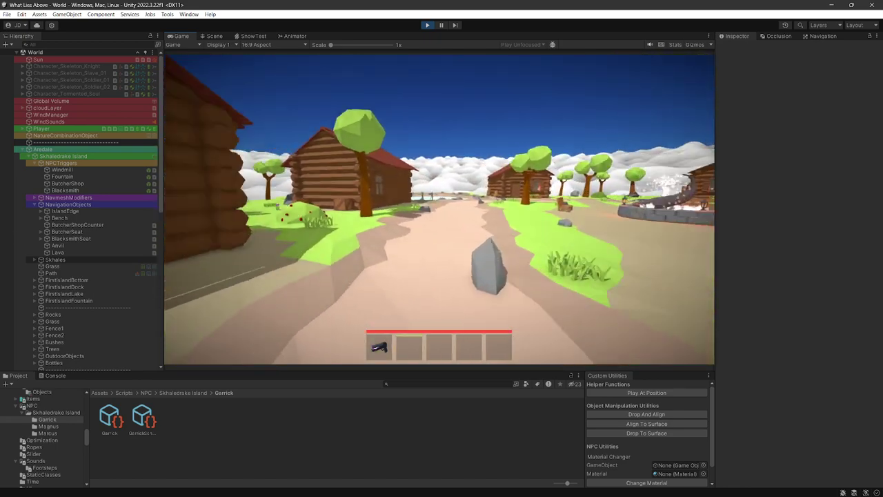
{"action": "key", "text": "w"}
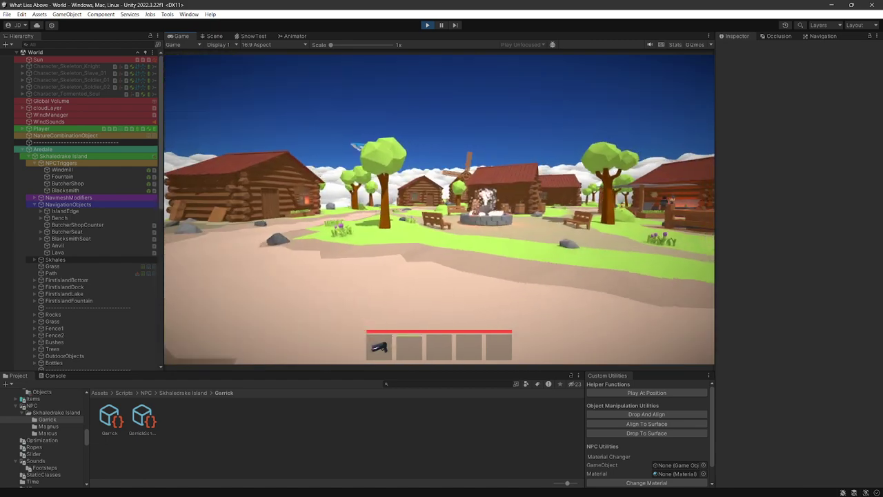
{"action": "key", "text": "s"}
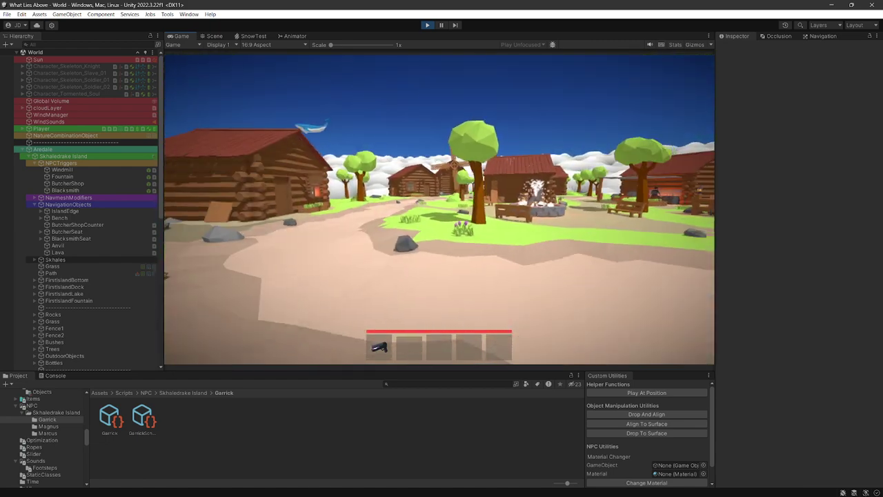
{"action": "key", "text": "w"}
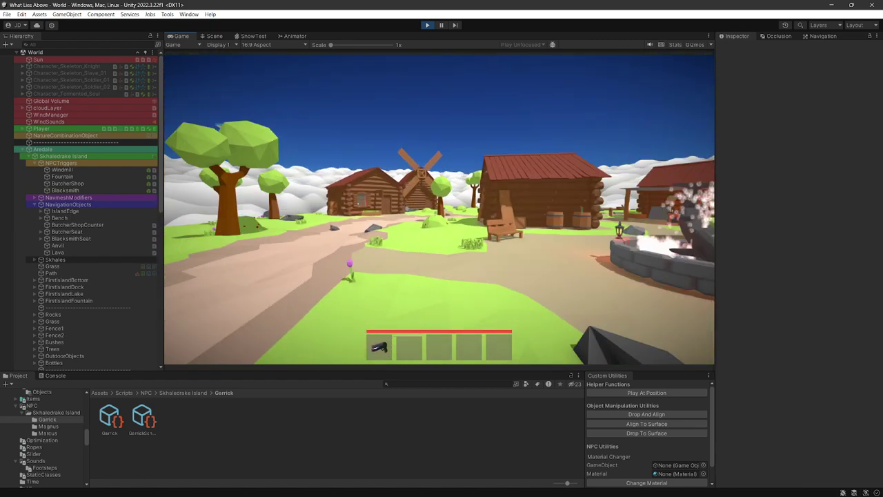
Step: Stop Play mode and show an elevated overview of the village and its fountain in the Scene view
{"action": "key", "text": "Escape"}
{"action": "left_click", "coordinate": [427, 25]}
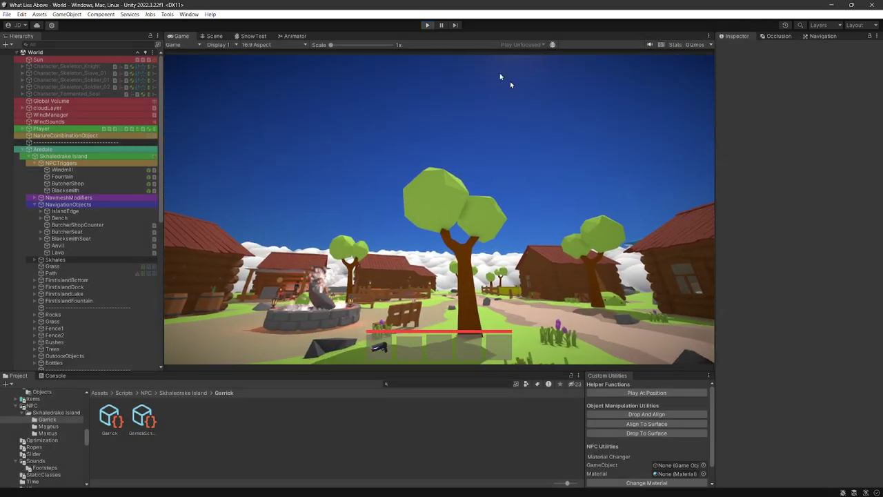
{"action": "left_click", "coordinate": [562, 136]}
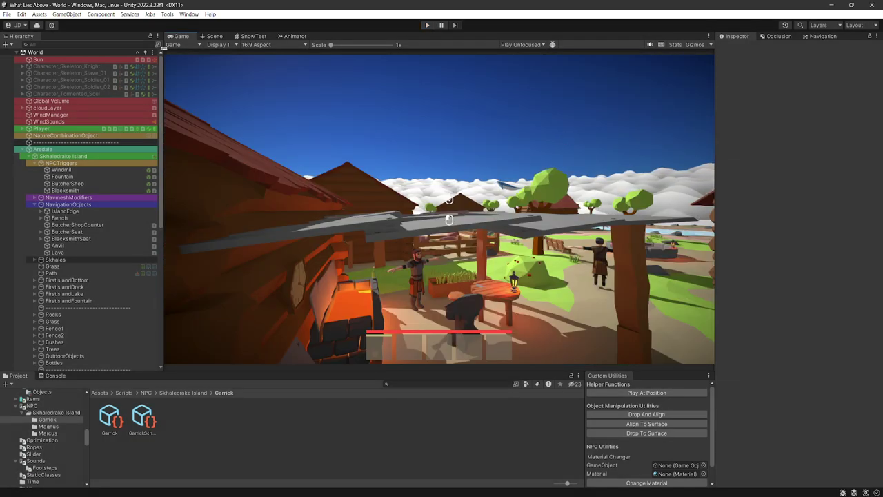
{"action": "left_click", "coordinate": [212, 36]}
{"action": "scroll", "coordinate": [449, 152], "scroll_direction": "down", "scroll_amount": 5}
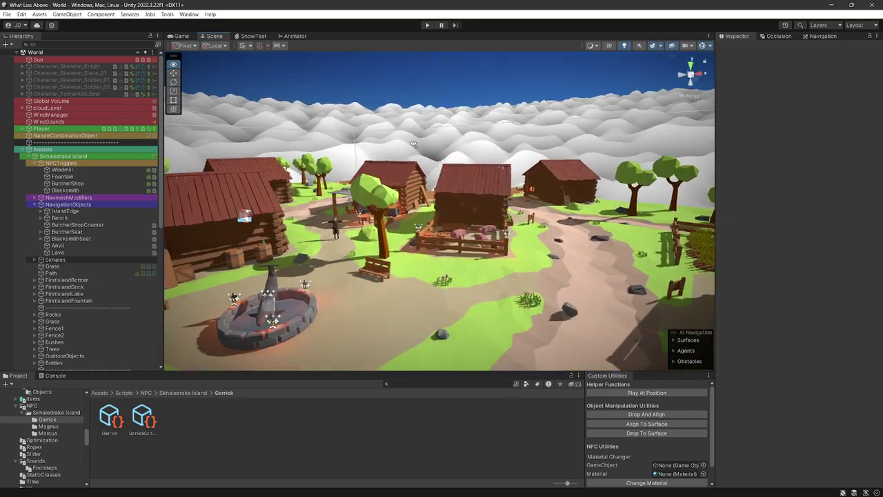
{"action": "left_click_drag", "start_coordinate": [414, 144], "coordinate": [459, 149]}
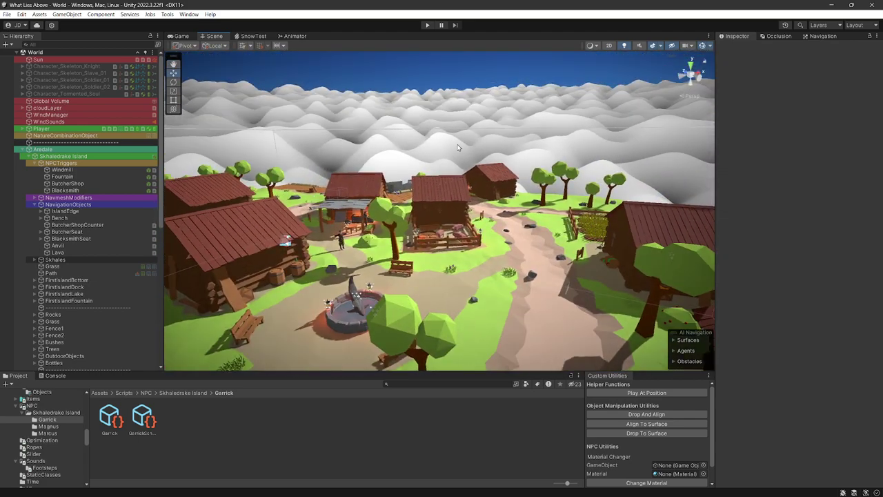
{"action": "key", "text": "shift+space"}
{"action": "key", "text": "shift+space"}
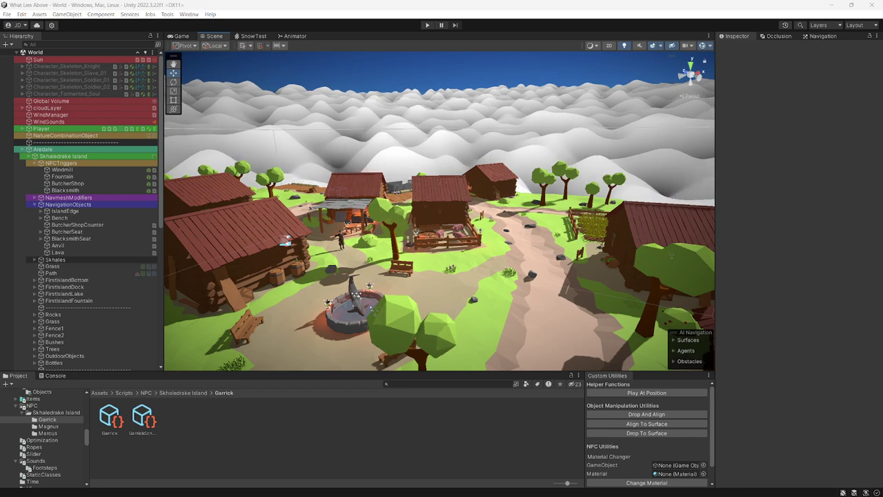